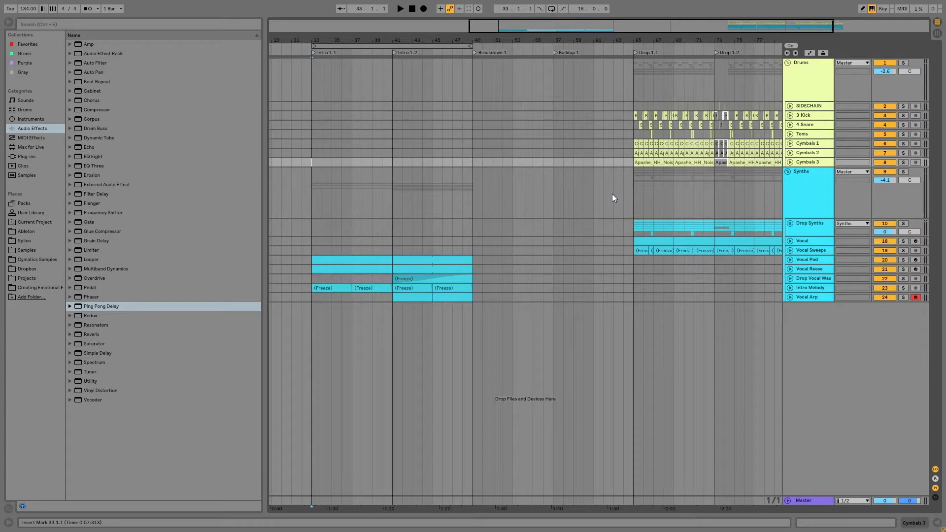
Insert five new audio tracks directly below the Cymbals 3 track in the Drums group.
{"action": "left_click_drag", "start_coordinate": [310, 193], "coordinate": [330, 163]}
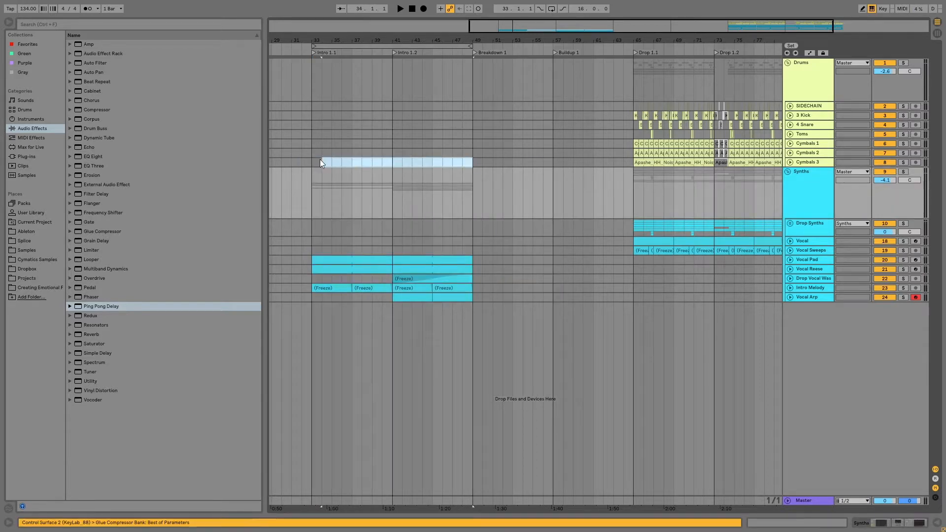
{"action": "left_click", "coordinate": [807, 162]}
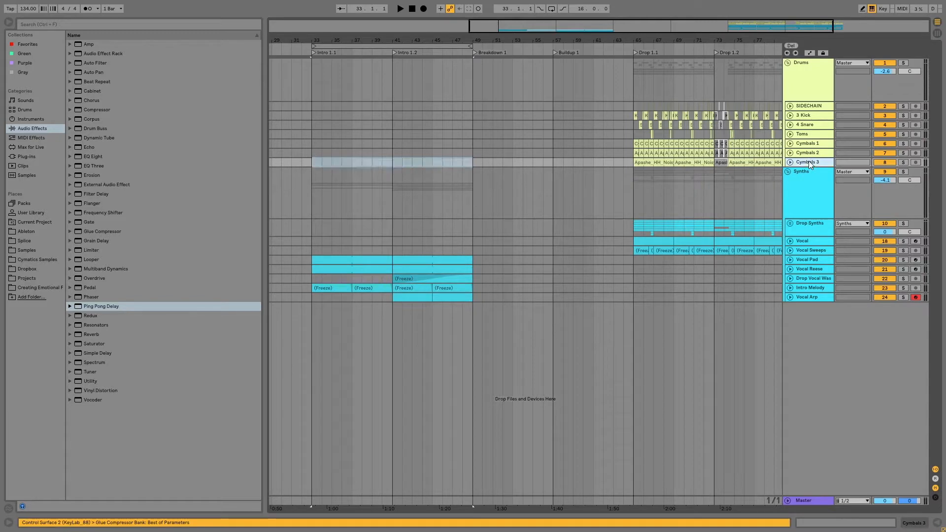
{"action": "key", "text": "ctrl+t"}
{"action": "key", "text": "ctrl+t"}
{"action": "key", "text": "ctrl+t"}
{"action": "key", "text": "ctrl+t"}
{"action": "key", "text": "ctrl+t"}
{"action": "key", "text": "plus"}
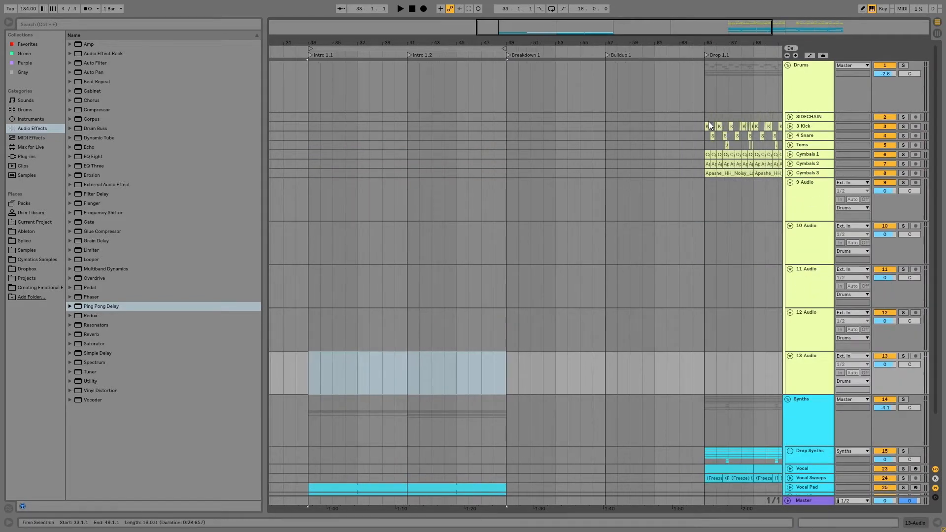
Copy the first Drop 1.1 kick onto the first new audio track at bar 33 and shorten it to length 0.0.2 with a fade-out.
{"action": "left_click_drag", "start_coordinate": [707, 123], "coordinate": [310, 196]}
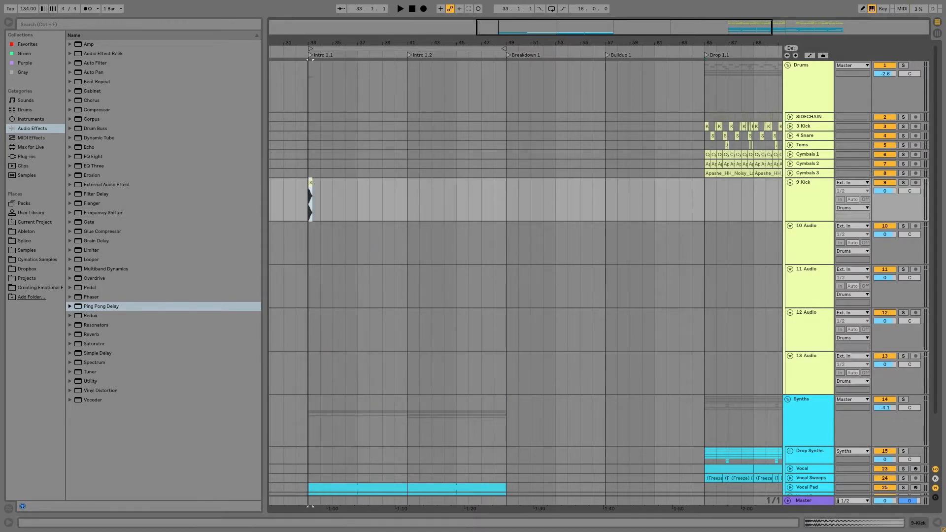
{"action": "key", "text": "z"}
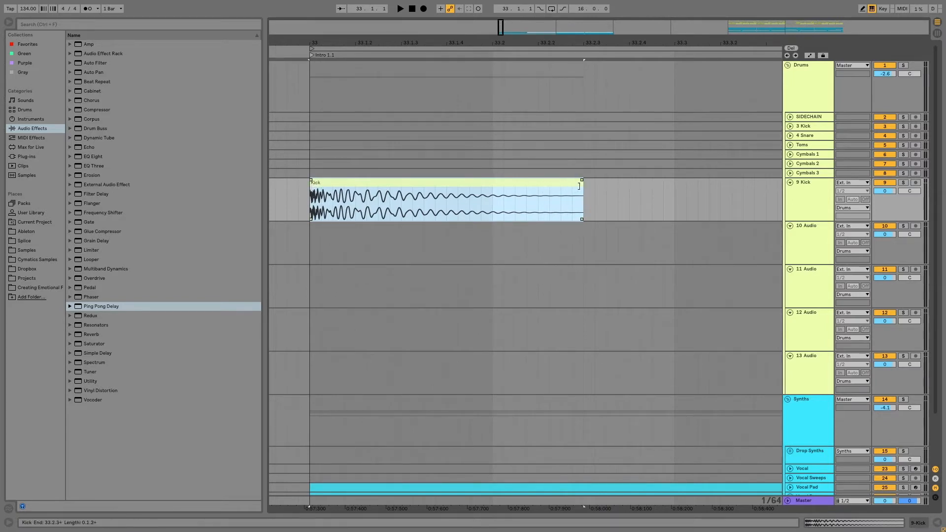
{"action": "left_click_drag", "start_coordinate": [582, 187], "coordinate": [398, 184]}
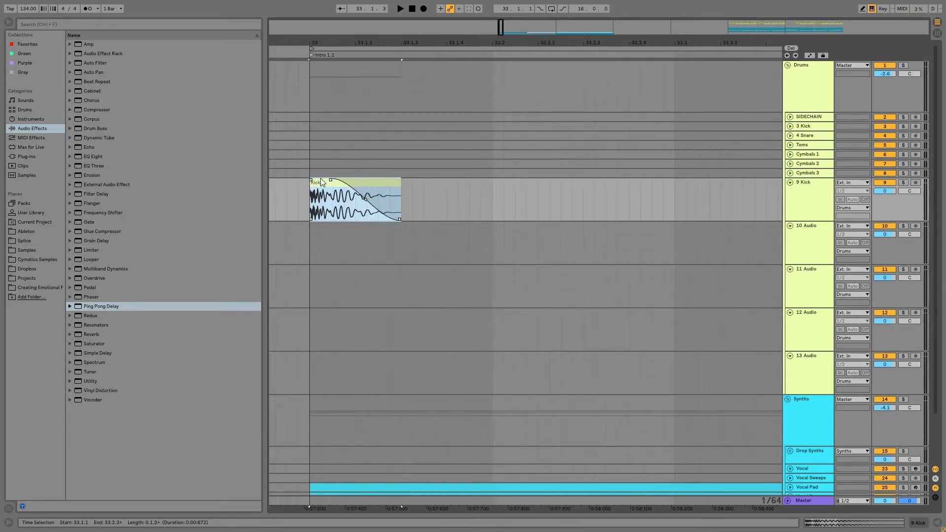
{"action": "left_click_drag", "start_coordinate": [317, 38], "coordinate": [308, 234]}
Audition the intro kick and lower the 9 Kick track's volume to -4.5 dB.
{"action": "left_click", "coordinate": [297, 212]}
{"action": "key", "text": "space"}
{"action": "left_click", "coordinate": [424, 187]}
{"action": "left_click_drag", "start_coordinate": [895, 190], "coordinate": [895, 204]}
{"action": "key", "text": "space"}
{"action": "key", "text": "space"}
{"action": "key", "text": "space"}
{"action": "key", "text": "space"}
{"action": "key", "text": "space"}
{"action": "left_click_drag", "start_coordinate": [315, 43], "coordinate": [341, 15]}
{"action": "key", "text": "space"}
{"action": "key", "text": "space"}
{"action": "key", "text": "space"}
{"action": "key", "text": "space"}
Paste copies of the shortened kick at 33.4.1 and 34.2.1 and play the intro.
{"action": "left_click", "coordinate": [409, 197]}
{"action": "key", "text": "ctrl+v"}
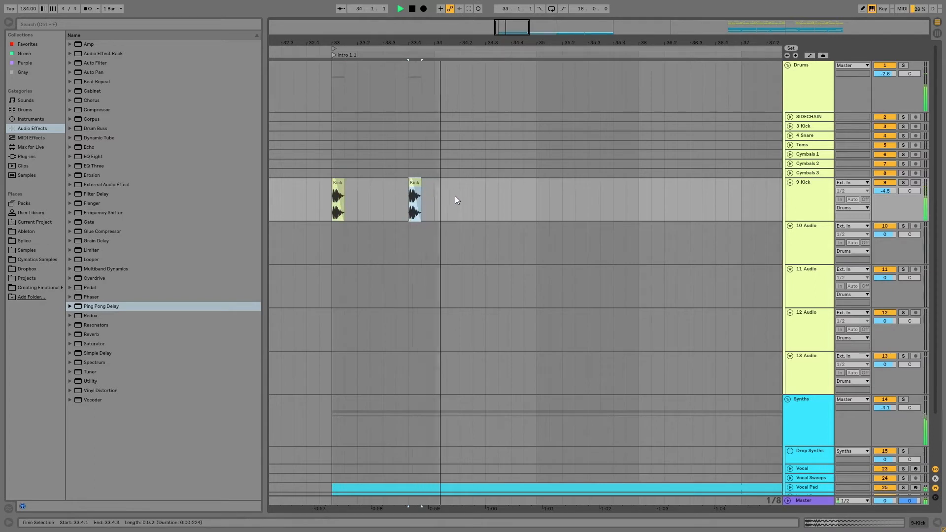
{"action": "left_click", "coordinate": [461, 197]}
{"action": "key", "text": "ctrl+v"}
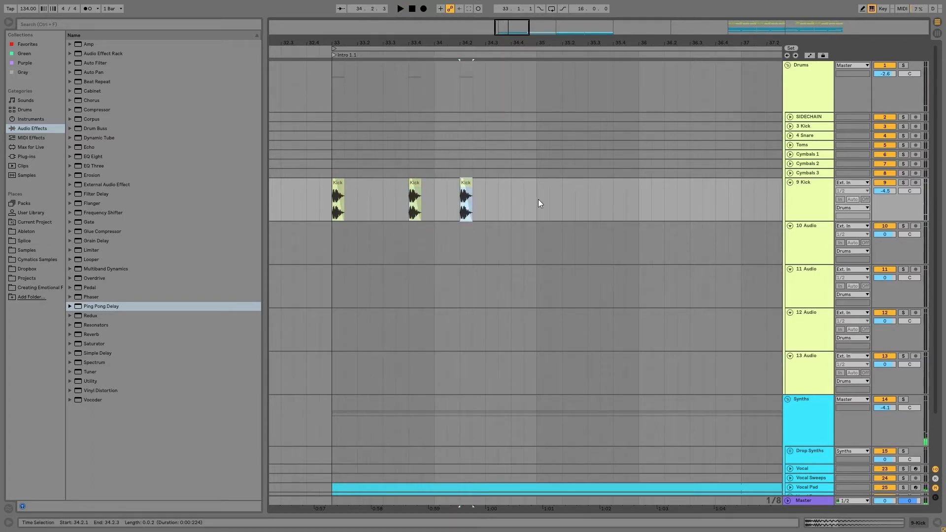
{"action": "key", "text": "space"}
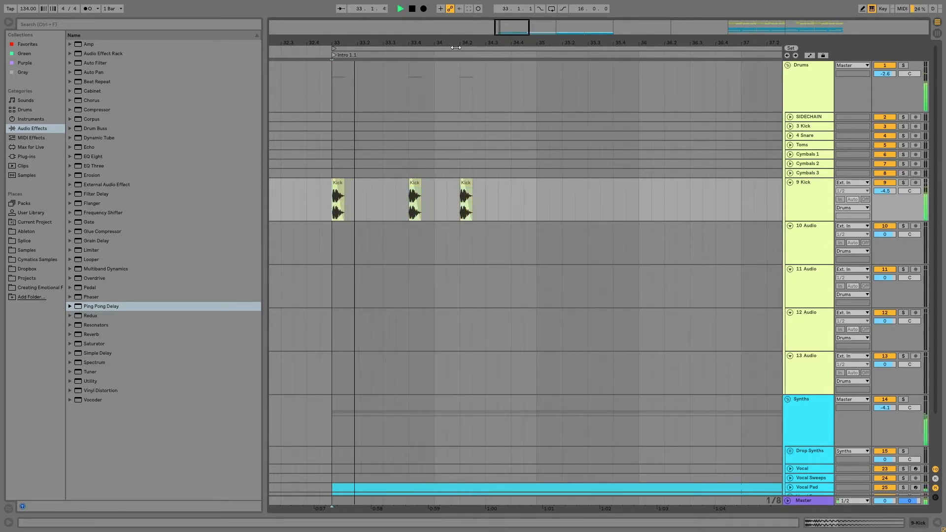
Continue the kick pattern with pasted copies at 35.1.1, 35.3.3, 35.4.1 and 36.2.1.
{"action": "left_click", "coordinate": [452, 205]}
{"action": "key", "text": "ctrl+v"}
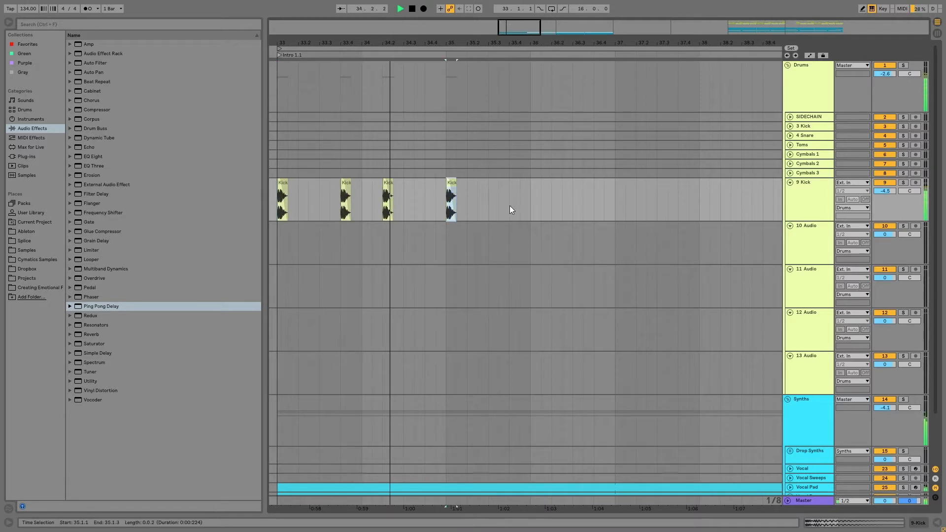
{"action": "left_click", "coordinate": [504, 204]}
{"action": "key", "text": "ctrl+v"}
{"action": "key", "text": "ctrl+v"}
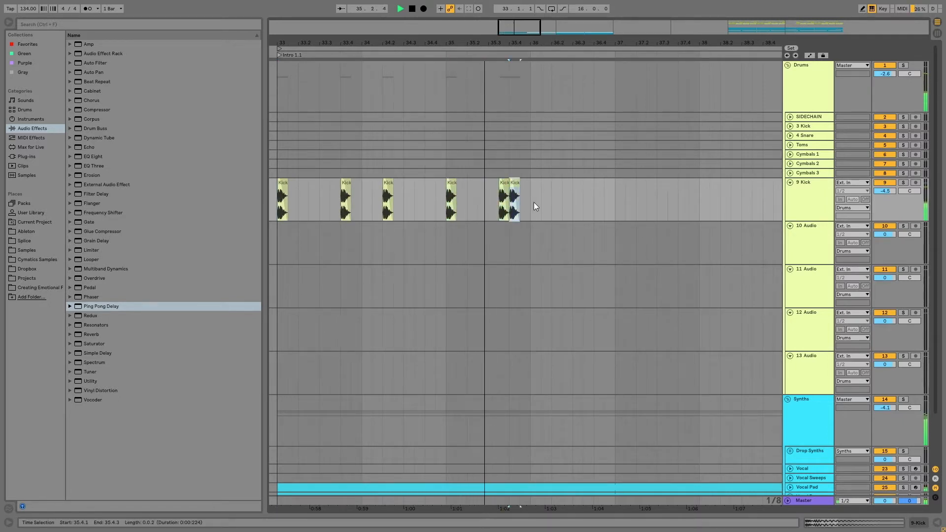
{"action": "left_click", "coordinate": [552, 203]}
{"action": "key", "text": "ctrl+v"}
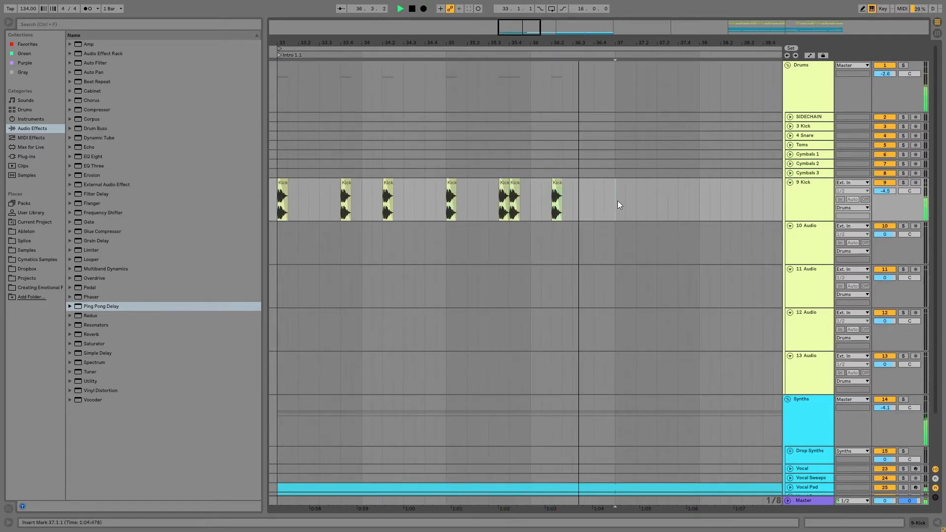
Duplicate the four-bar kick pattern so it repeats from bar 37 up to the Intro 1.2 marker.
{"action": "left_click_drag", "start_coordinate": [617, 202], "coordinate": [276, 200]}
{"action": "key", "text": "ctrl+d"}
{"action": "key", "text": "ctrl+z"}
{"action": "key", "text": "space"}
{"action": "left_click_drag", "start_coordinate": [353, 43], "coordinate": [578, 37]}
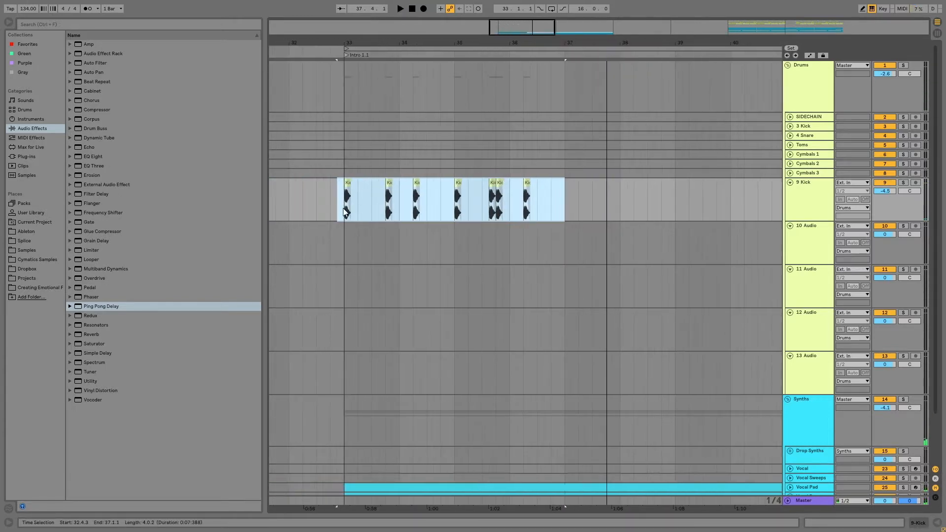
{"action": "key", "text": "ctrl+d"}
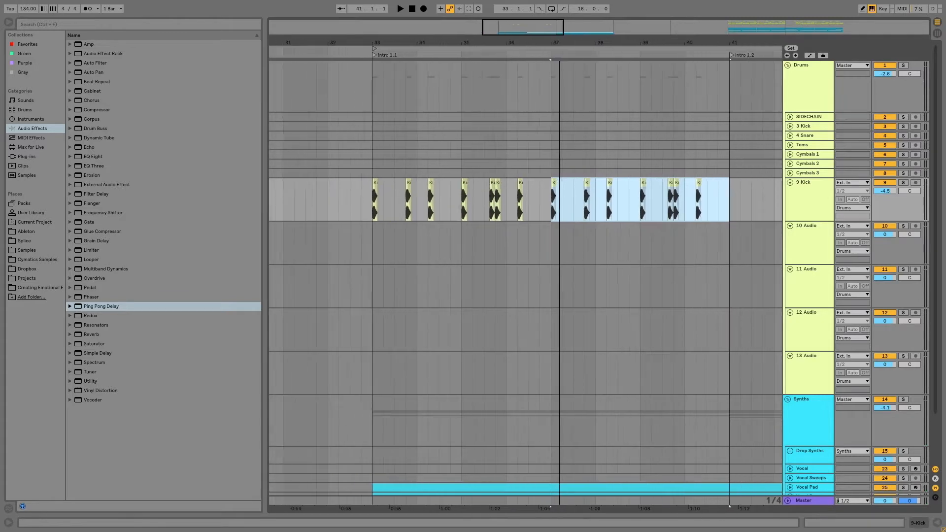
Search the Cymatics Samples folder for "rim".
{"action": "left_click", "coordinate": [50, 259]}
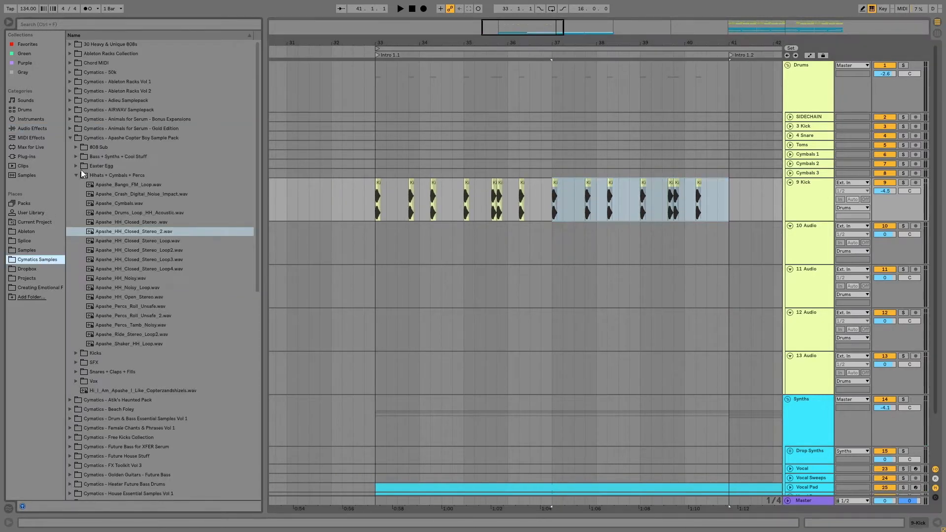
{"action": "left_click", "coordinate": [103, 27]}
{"action": "type", "text": "rim"}
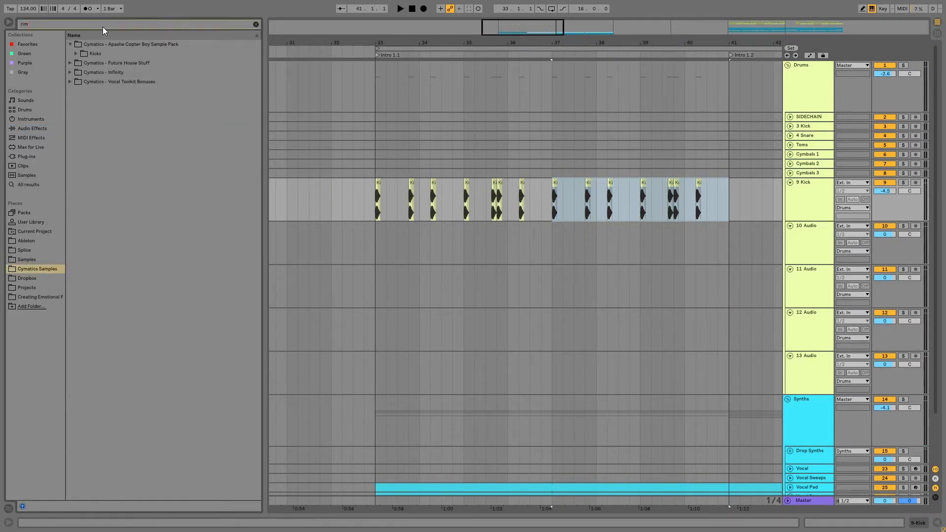
Audition Rim Shot 1 to 4 in the Live Recorded Drums snares of the Cymatics - Future House Stuff pack.
{"action": "left_click", "coordinate": [70, 63]}
{"action": "left_click", "coordinate": [75, 64]}
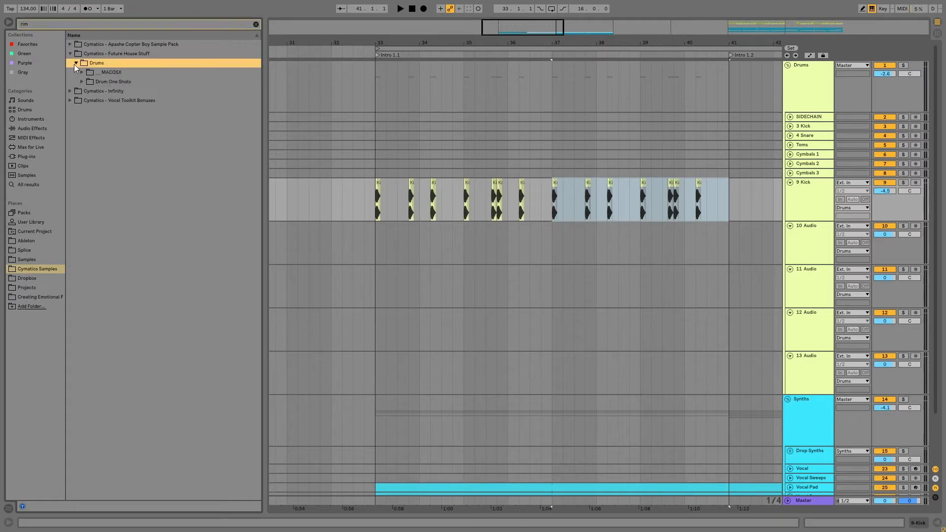
{"action": "left_click", "coordinate": [82, 81]}
{"action": "left_click", "coordinate": [88, 90]}
{"action": "left_click", "coordinate": [93, 100]}
{"action": "left_click", "coordinate": [100, 109]}
{"action": "left_click", "coordinate": [114, 119]}
{"action": "left_click", "coordinate": [133, 128]}
{"action": "left_click", "coordinate": [143, 138]}
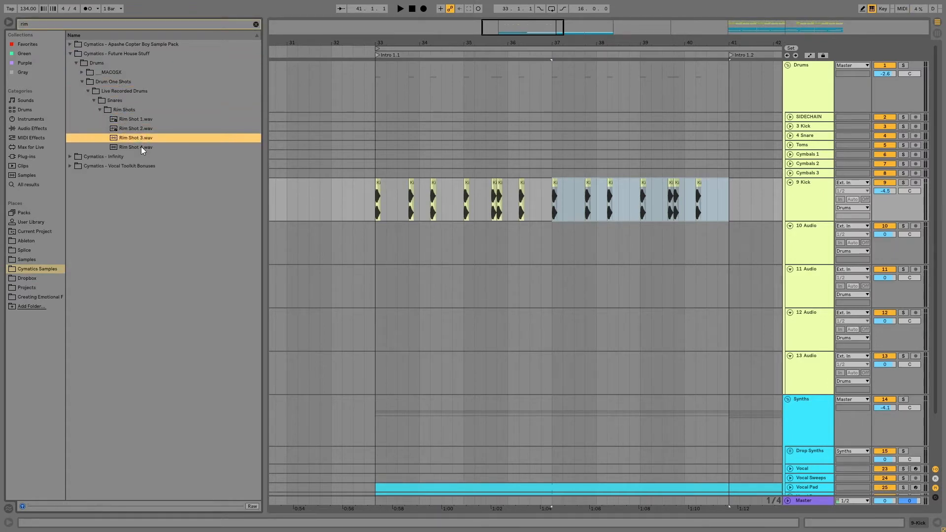
{"action": "left_click", "coordinate": [141, 147]}
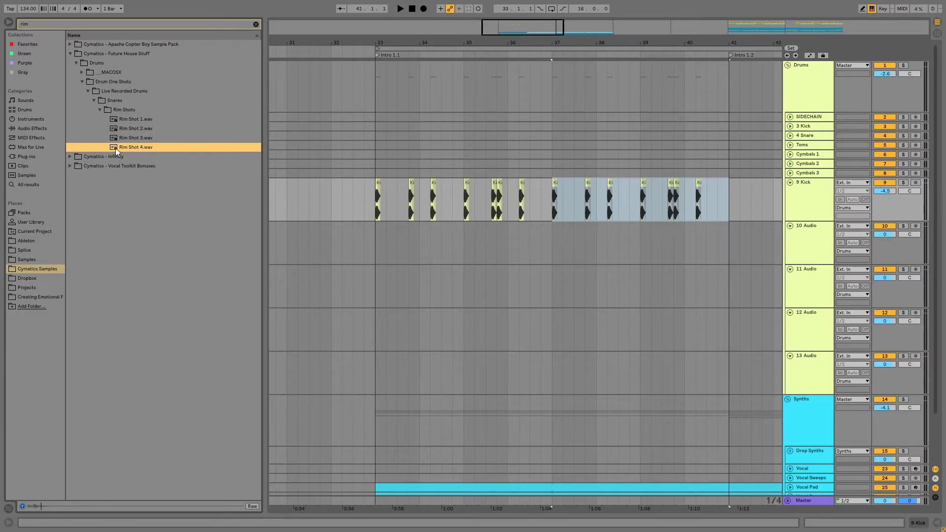
Audition the acoustic rim shots in the Cymatics - Infinity House Samplepack Pt 1 folder.
{"action": "left_click", "coordinate": [70, 156]}
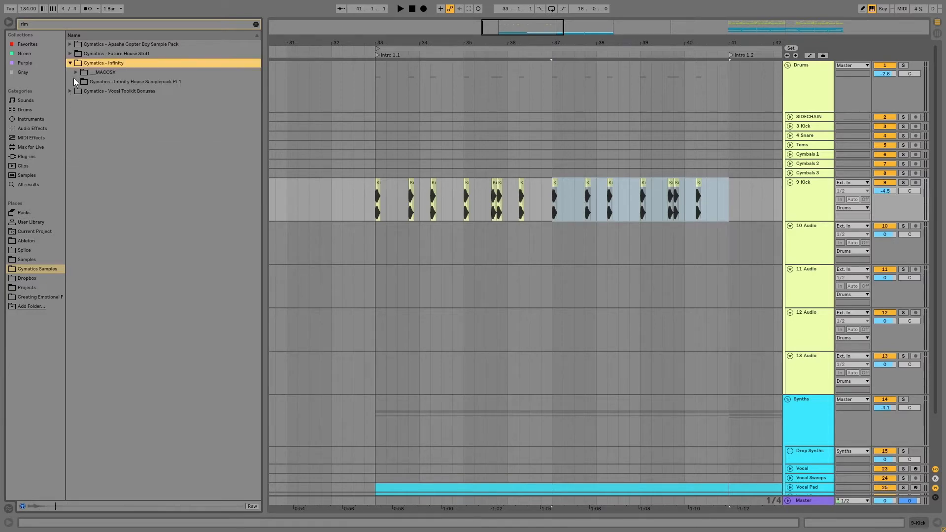
{"action": "left_click", "coordinate": [75, 81]}
{"action": "left_click", "coordinate": [82, 91]}
{"action": "left_click", "coordinate": [87, 101]}
{"action": "left_click", "coordinate": [93, 109]}
{"action": "left_click", "coordinate": [99, 119]}
{"action": "left_click", "coordinate": [106, 128]}
{"action": "left_click", "coordinate": [133, 154]}
{"action": "left_click", "coordinate": [125, 145]}
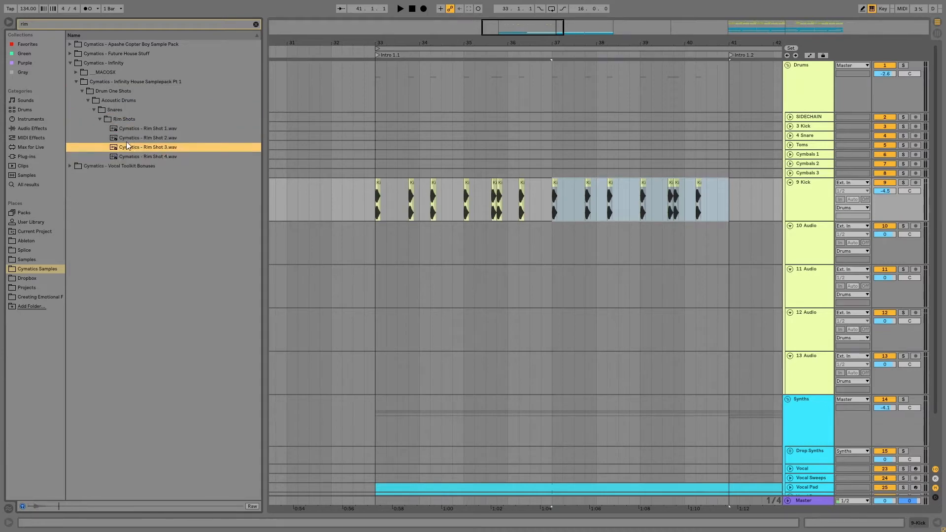
{"action": "left_click", "coordinate": [129, 141]}
{"action": "left_click", "coordinate": [135, 148]}
Place Cymatics - Rim Shot 3.wav on the second new audio track, just ahead of beat 33.3.
{"action": "left_click_drag", "start_coordinate": [134, 149], "coordinate": [398, 242]}
{"action": "left_click_drag", "start_coordinate": [396, 43], "coordinate": [395, 163]}
{"action": "left_click_drag", "start_coordinate": [533, 227], "coordinate": [498, 230]}
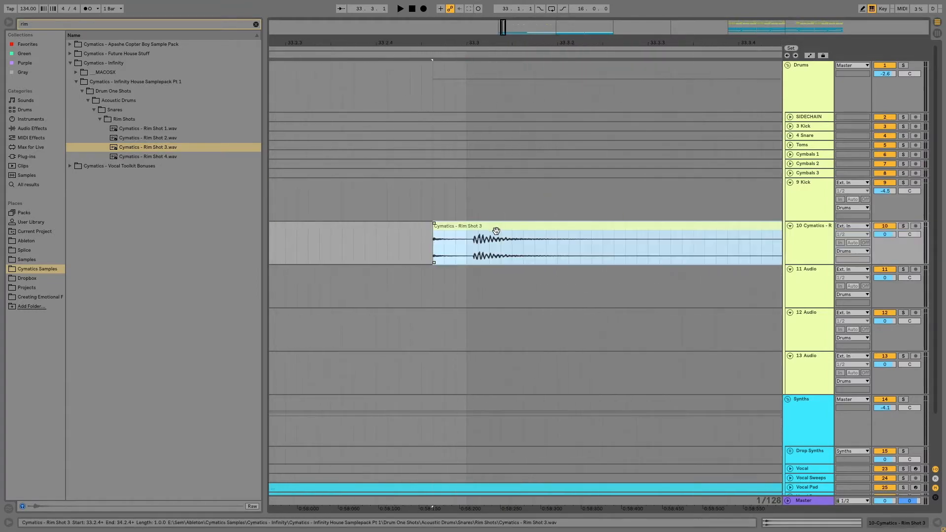
Turn off warping for the rim shot clip and nudge it so its main hit lines up with beat 33.3.
{"action": "double_click", "coordinate": [468, 233]}
{"action": "left_click", "coordinate": [108, 226]}
{"action": "left_click_drag", "start_coordinate": [465, 44], "coordinate": [466, 143]}
{"action": "left_click_drag", "start_coordinate": [610, 153], "coordinate": [536, 157]}
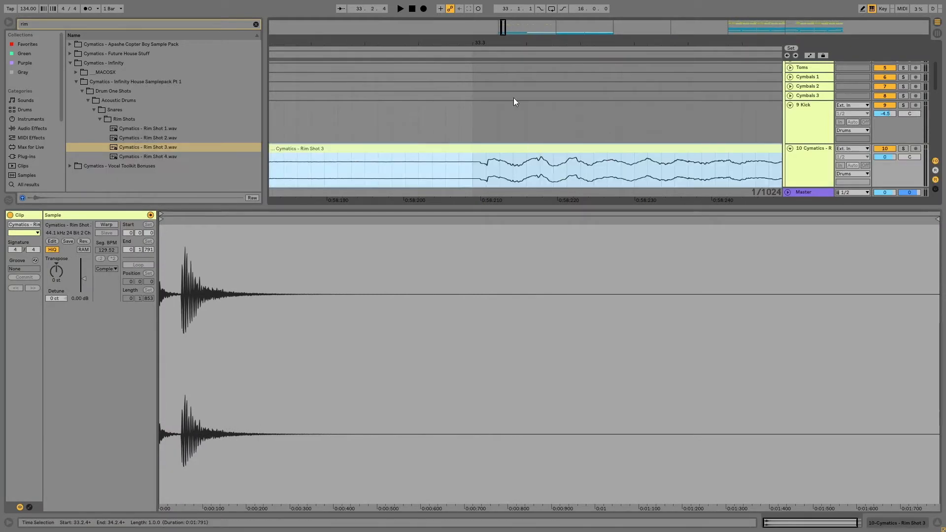
{"action": "mouse_move", "coordinate": [487, 44]}
{"action": "left_mouse_down"}
{"action": "mouse_move", "coordinate": [487, 10]}
{"action": "mouse_move", "coordinate": [424, 6]}
{"action": "left_mouse_up"}
Split the rim shot clip at 33.3.3, delete the leftover pieces and shape a curved fade-out on the remaining clip.
{"action": "left_click", "coordinate": [449, 174]}
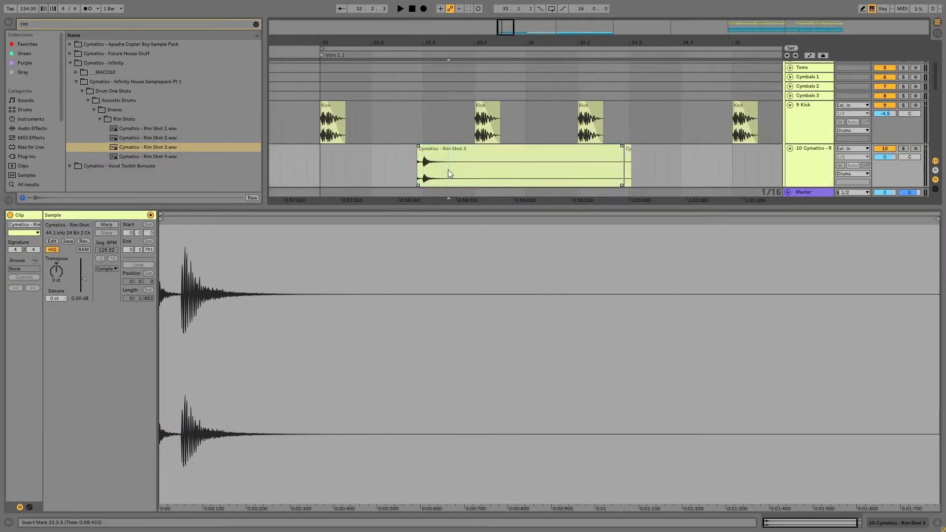
{"action": "key", "text": "ctrl+e"}
{"action": "left_click", "coordinate": [471, 151]}
{"action": "key", "text": "Delete"}
{"action": "left_click", "coordinate": [442, 149]}
{"action": "left_click_drag", "start_coordinate": [447, 146], "coordinate": [427, 152]}
{"action": "left_click", "coordinate": [627, 150]}
{"action": "key", "text": "Delete"}
{"action": "left_click_drag", "start_coordinate": [435, 166], "coordinate": [426, 174]}
Play the intro several times to check the trimmed rim shot against the kicks.
{"action": "key", "text": "space"}
{"action": "key", "text": "space"}
{"action": "key", "text": "space"}
{"action": "key", "text": "space"}
{"action": "key", "text": "space"}
{"action": "key", "text": "space"}
{"action": "key", "text": "space"}
{"action": "key", "text": "space"}
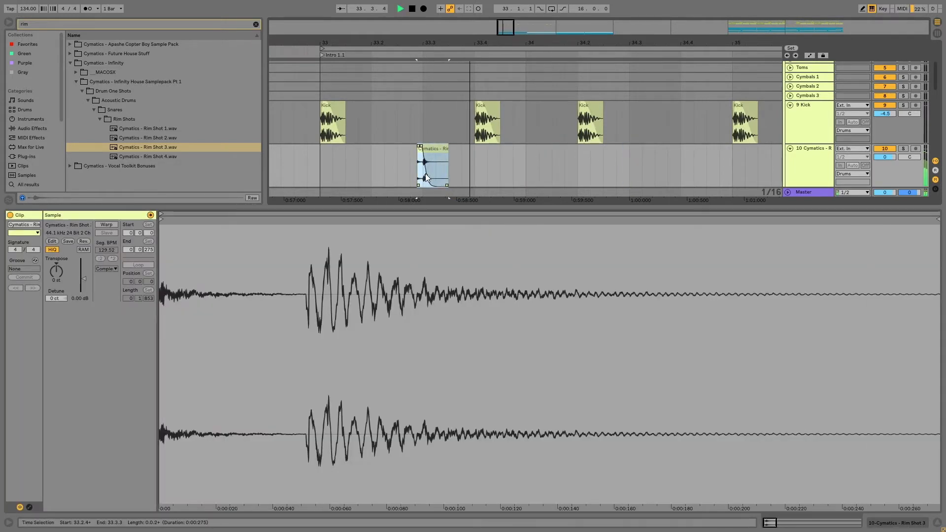
Clear the sample search, add EQ Eight to the rim shot track and solo that track.
{"action": "key", "text": "Escape"}
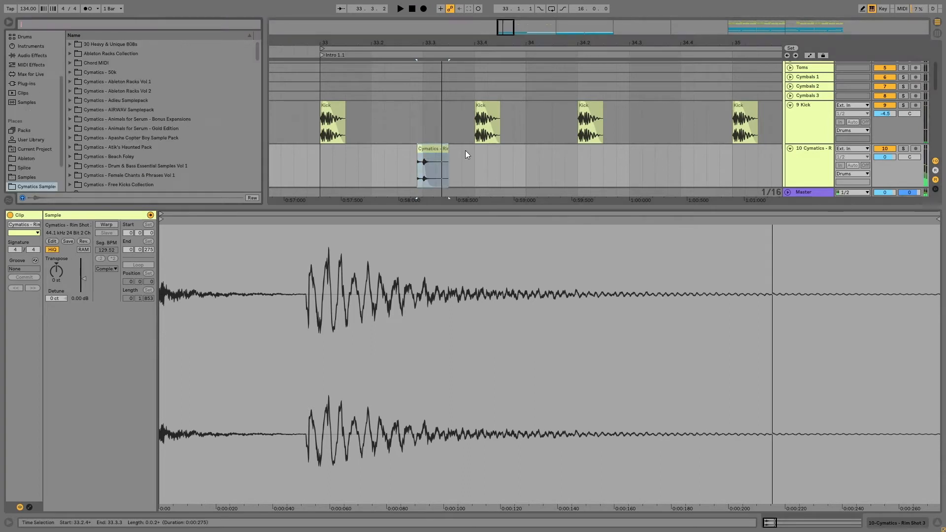
{"action": "left_click", "coordinate": [28, 55]}
{"action": "left_click_drag", "start_coordinate": [93, 156], "coordinate": [747, 152]}
{"action": "left_click", "coordinate": [904, 148]}
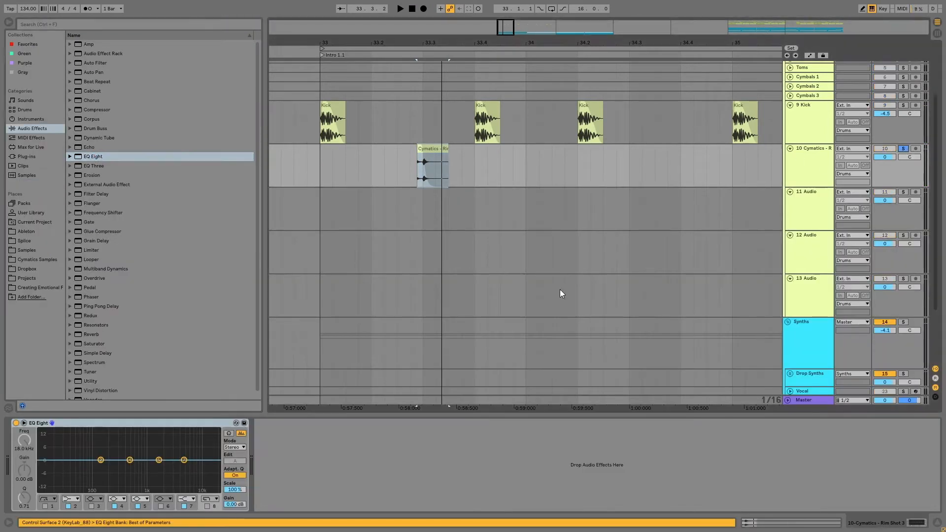
Audition the soloed rim shot and strongly boost an EQ Eight bell band at about 200 Hz.
{"action": "key", "text": "space"}
{"action": "key", "text": "space"}
{"action": "key", "text": "space"}
{"action": "key", "text": "space"}
{"action": "left_click", "coordinate": [43, 506]}
{"action": "left_click_drag", "start_coordinate": [129, 460], "coordinate": [108, 431]}
{"action": "key", "text": "space"}
{"action": "key", "text": "space"}
Enable EQ Eight's band 1 as a low cut at 316 Hz with a Q of 0.36.
{"action": "left_click", "coordinate": [46, 509]}
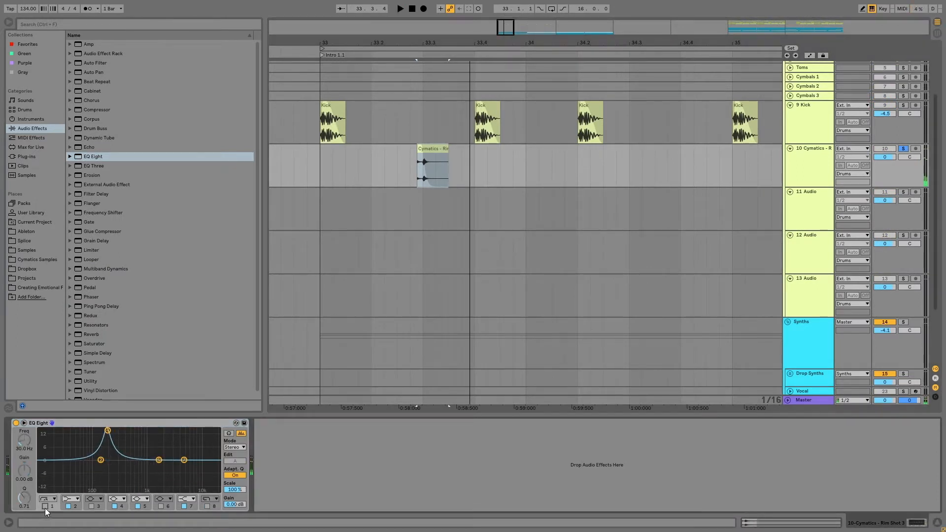
{"action": "key", "text": "space"}
{"action": "left_click_drag", "start_coordinate": [66, 467], "coordinate": [120, 475]}
{"action": "key", "text": "space"}
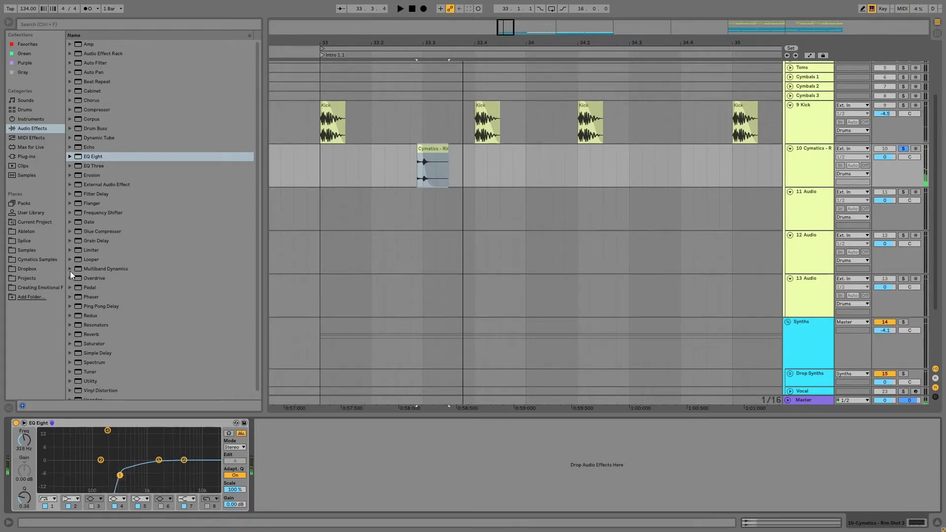
Add the Multiband Compression preset of Multiband Dynamics to the rim shot track and insert Reverb ahead of it.
{"action": "left_click", "coordinate": [71, 269]}
{"action": "double_click", "coordinate": [119, 325]}
{"action": "scroll", "coordinate": [120, 325], "scroll_direction": "down", "scroll_amount": 2}
{"action": "key", "text": "space"}
{"action": "key", "text": "space"}
{"action": "left_click_drag", "start_coordinate": [94, 381], "coordinate": [380, 497]}
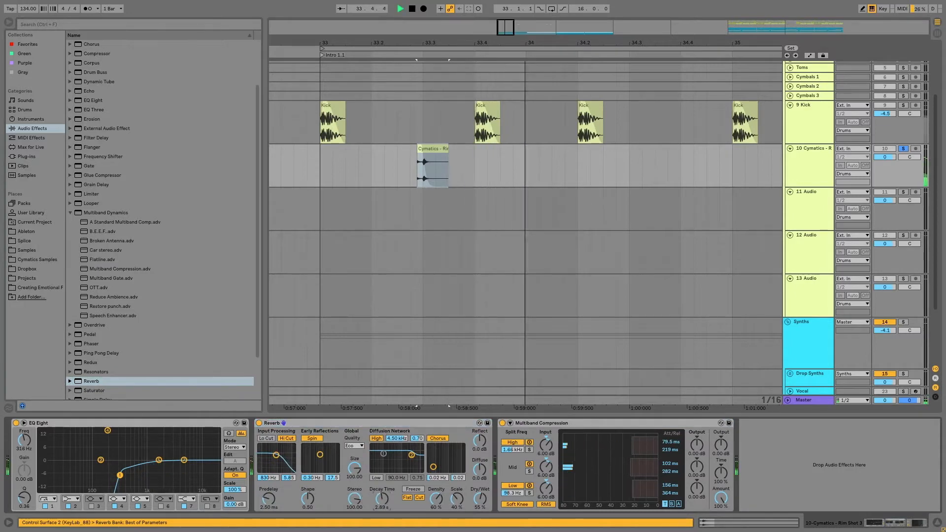
Turn off the Reverb's input high cut and set its input filter to 3.95 kHz with a bandwidth of 1.74.
{"action": "left_click", "coordinate": [291, 439]}
{"action": "left_click_drag", "start_coordinate": [284, 461], "coordinate": [283, 465]}
{"action": "key", "text": "space"}
{"action": "key", "text": "space"}
{"action": "key", "text": "space"}
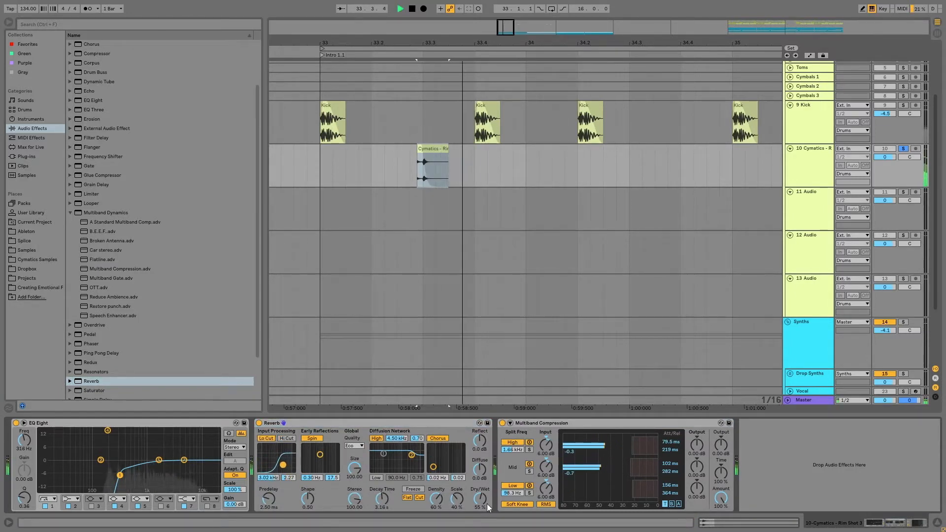
{"action": "left_click_drag", "start_coordinate": [284, 466], "coordinate": [284, 466]}
{"action": "key", "text": "space"}
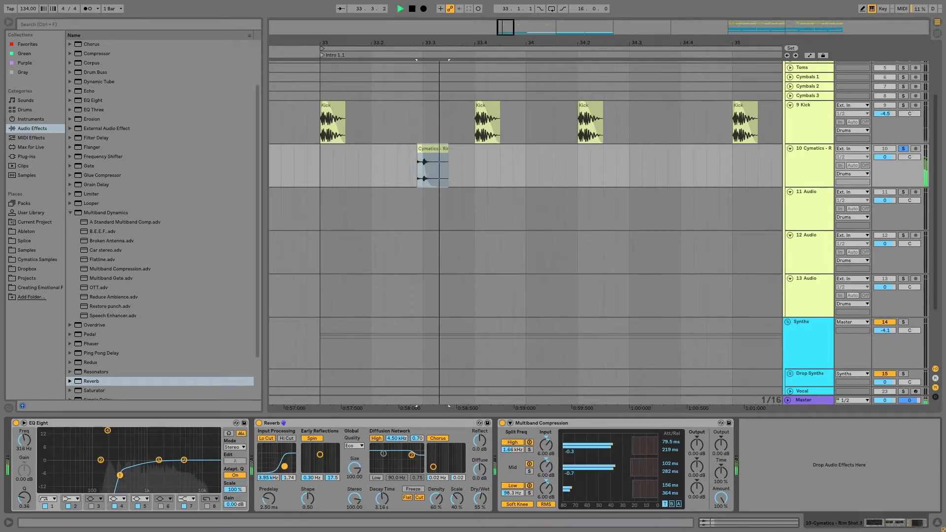
Lower the rim shot track's volume to -3.1 dB and take the track out of solo.
{"action": "left_click_drag", "start_coordinate": [886, 158], "coordinate": [886, 164]}
{"action": "key", "text": "space"}
{"action": "left_click", "coordinate": [905, 147]}
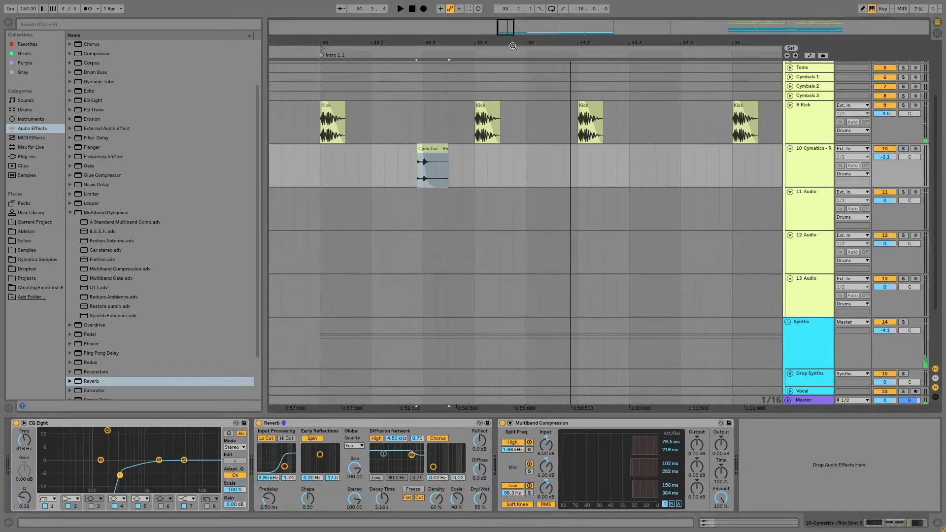
Split the rim shot clip at 33.3.1 and adjust the fades of the two pieces around the cut.
{"action": "left_click_drag", "start_coordinate": [427, 43], "coordinate": [424, 179]}
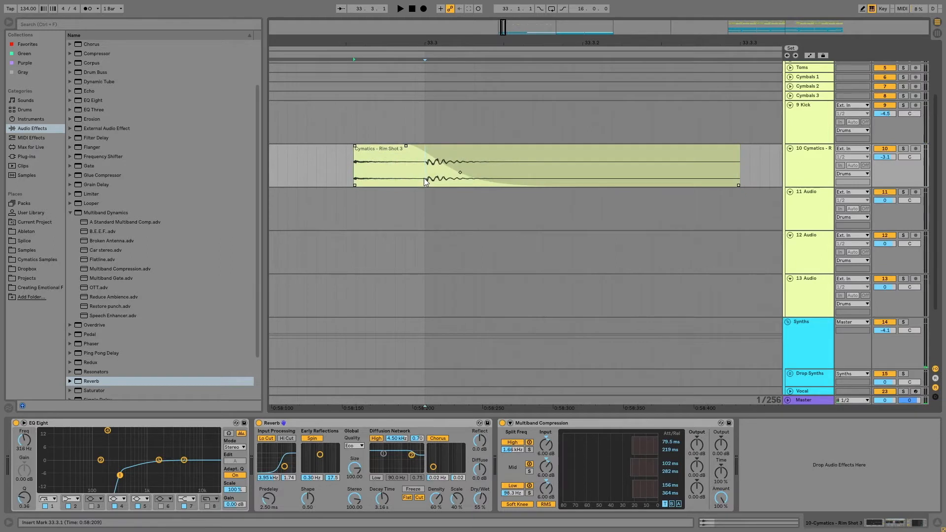
{"action": "key", "text": "ctrl+e"}
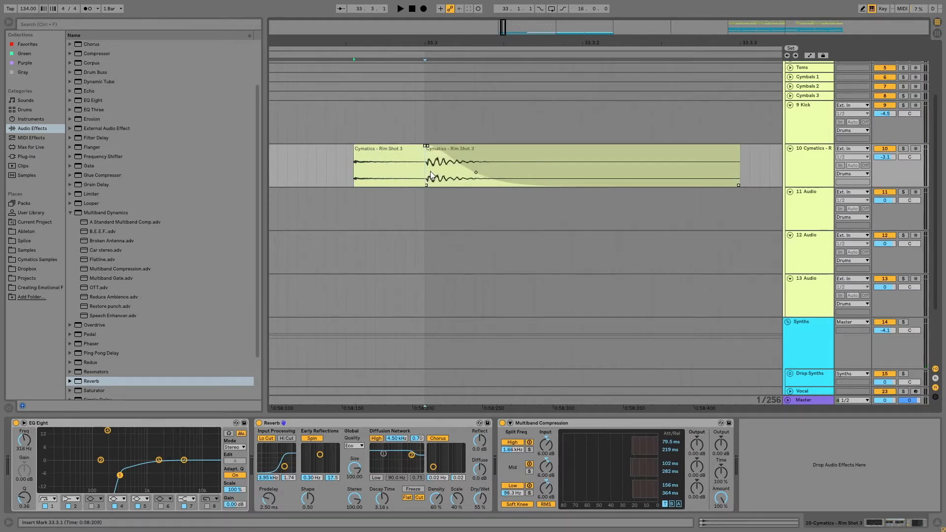
{"action": "left_click_drag", "start_coordinate": [476, 172], "coordinate": [471, 175]}
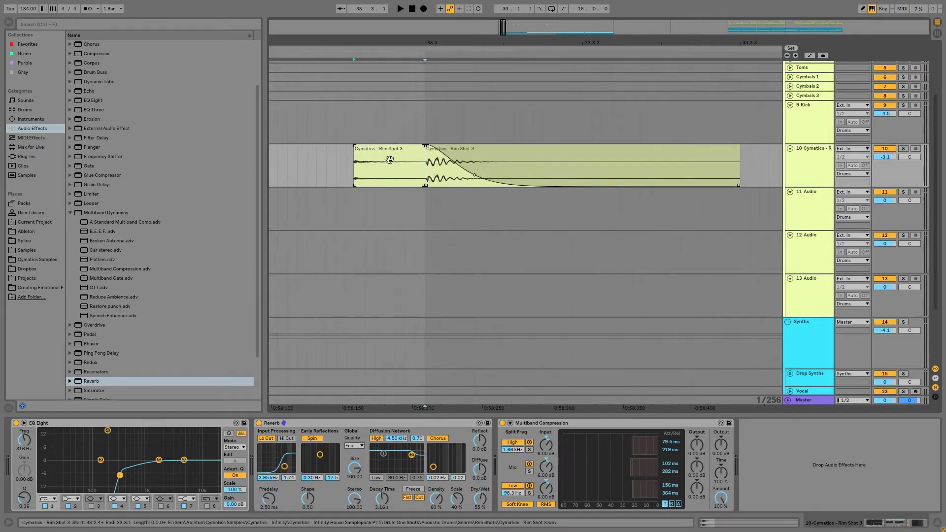
{"action": "mouse_move", "coordinate": [421, 157]}
{"action": "left_mouse_down"}
{"action": "mouse_move", "coordinate": [389, 157]}
{"action": "mouse_move", "coordinate": [407, 152]}
{"action": "left_mouse_up"}
{"action": "key", "text": "space"}
{"action": "key", "text": "space"}
{"action": "key", "text": "space"}
Lower the rim shot Reverb's Dry/Wet to about 37% and duplicate the track's full bar 33 repeatedly up to bar 41.
{"action": "mouse_move", "coordinate": [412, 43]}
{"action": "left_mouse_down"}
{"action": "mouse_move", "coordinate": [413, 22]}
{"action": "mouse_move", "coordinate": [408, 60]}
{"action": "left_mouse_up"}
{"action": "left_click_drag", "start_coordinate": [348, 170], "coordinate": [472, 158]}
{"action": "left_click_drag", "start_coordinate": [348, 167], "coordinate": [351, 165]}
{"action": "key", "text": "space"}
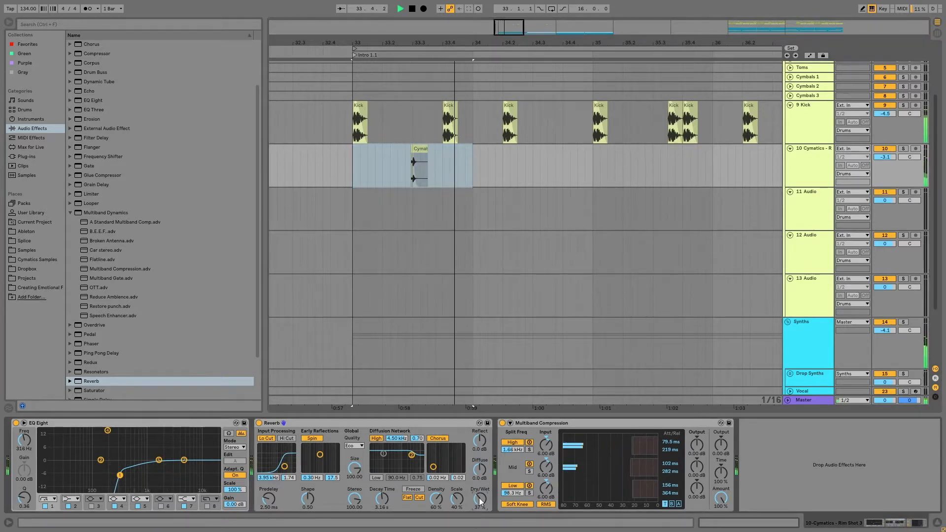
{"action": "key", "text": "ctrl+d"}
{"action": "key", "text": "ctrl+d"}
{"action": "left_click_drag", "start_coordinate": [495, 35], "coordinate": [422, 10]}
{"action": "key", "text": "ctrl+d"}
{"action": "key", "text": "ctrl+d"}
{"action": "key", "text": "ctrl+d"}
{"action": "key", "text": "ctrl+d"}
{"action": "key", "text": "ctrl+d"}
{"action": "left_click", "coordinate": [938, 523]}
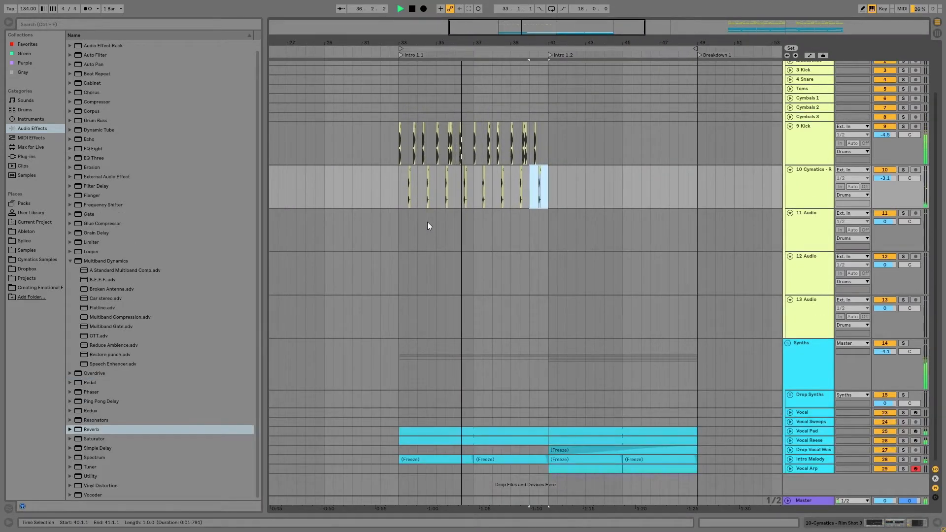
Set the rim shot track's volume to -1.8 dB and duplicate the kick and rim shot pattern of bars 33–41 into bars 41–49.
{"action": "scroll", "coordinate": [427, 227], "scroll_direction": "up", "scroll_amount": 4}
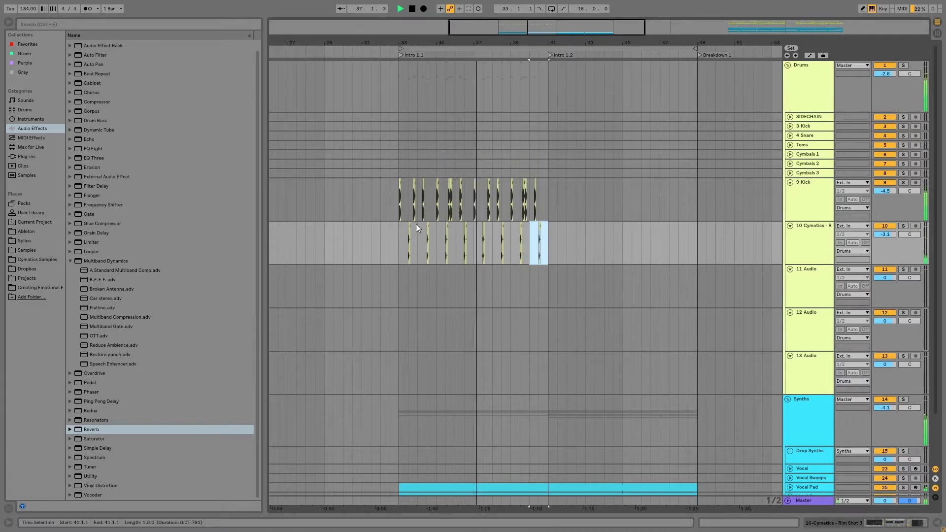
{"action": "left_click", "coordinate": [398, 205], "text": "shift"}
{"action": "left_click_drag", "start_coordinate": [886, 235], "coordinate": [885, 229]}
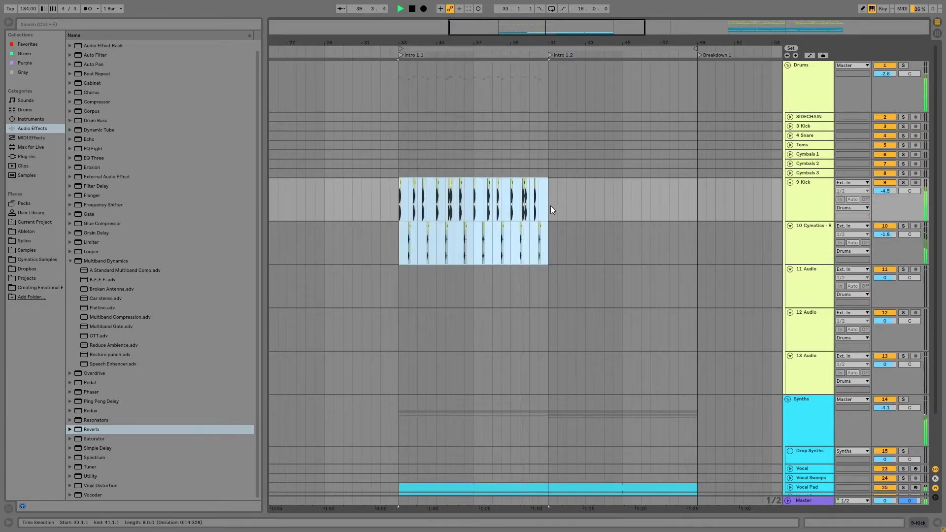
{"action": "key", "text": "ctrl+d"}
{"action": "left_click_drag", "start_coordinate": [546, 241], "coordinate": [695, 243]}
{"action": "left_click", "coordinate": [666, 31]}
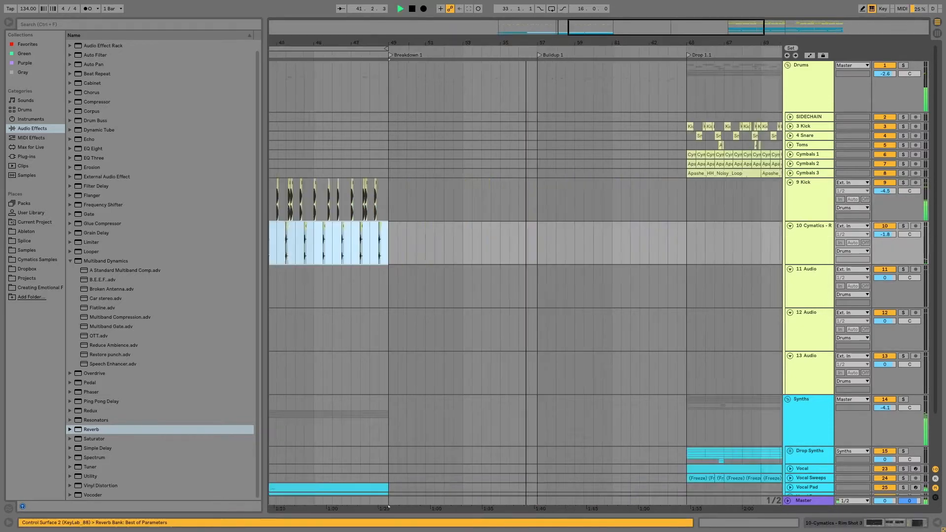
{"action": "left_click_drag", "start_coordinate": [651, 42], "coordinate": [644, 22]}
{"action": "key", "text": "space"}
Place Apashe_Percs_Roll_Unsafe_2.wav on track 11 from bar 41 to bar 49 and set the track's volume to -8.1 dB.
{"action": "left_click_drag", "start_coordinate": [429, 39], "coordinate": [397, 90]}
{"action": "left_click", "coordinate": [36, 260]}
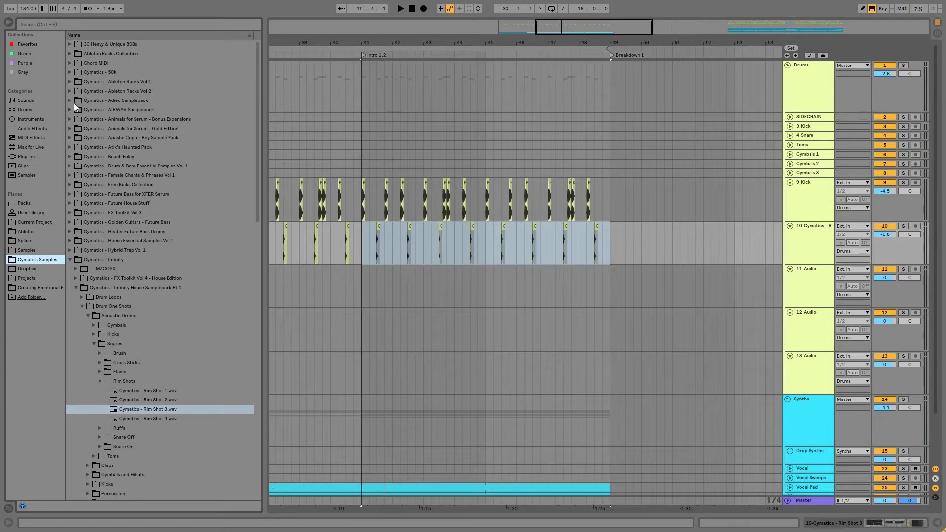
{"action": "left_click", "coordinate": [71, 138]}
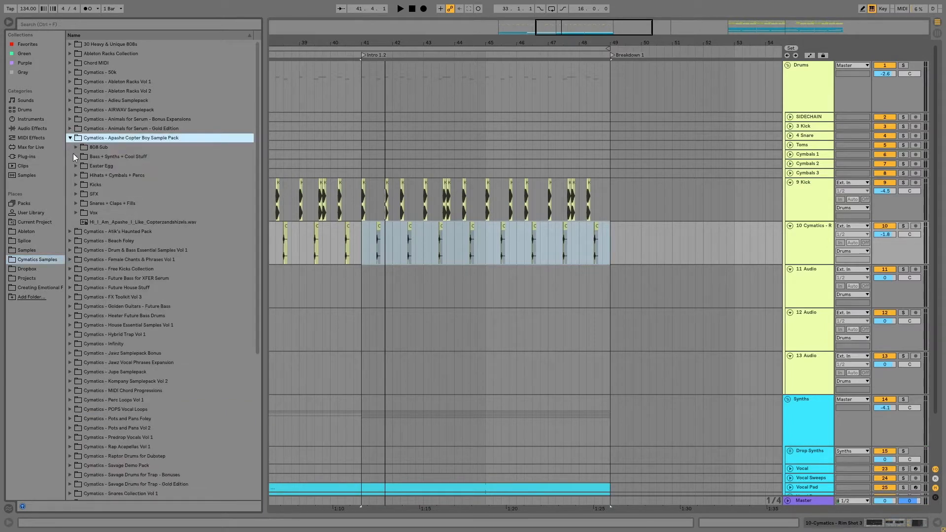
{"action": "left_click", "coordinate": [75, 175]}
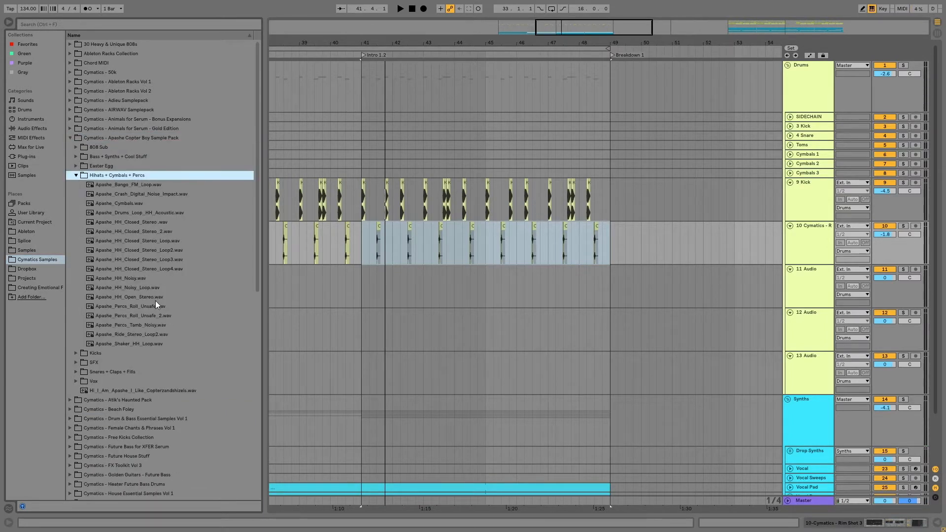
{"action": "left_click", "coordinate": [156, 315]}
{"action": "left_click_drag", "start_coordinate": [147, 316], "coordinate": [612, 277]}
{"action": "key", "text": "space"}
{"action": "left_click_drag", "start_coordinate": [886, 278], "coordinate": [885, 298]}
{"action": "key", "text": "space"}
Split the percussion roll at 42.3.1 and 42.4.1 and set the middle piece's Seg. BPM to 86.
{"action": "left_click", "coordinate": [407, 292]}
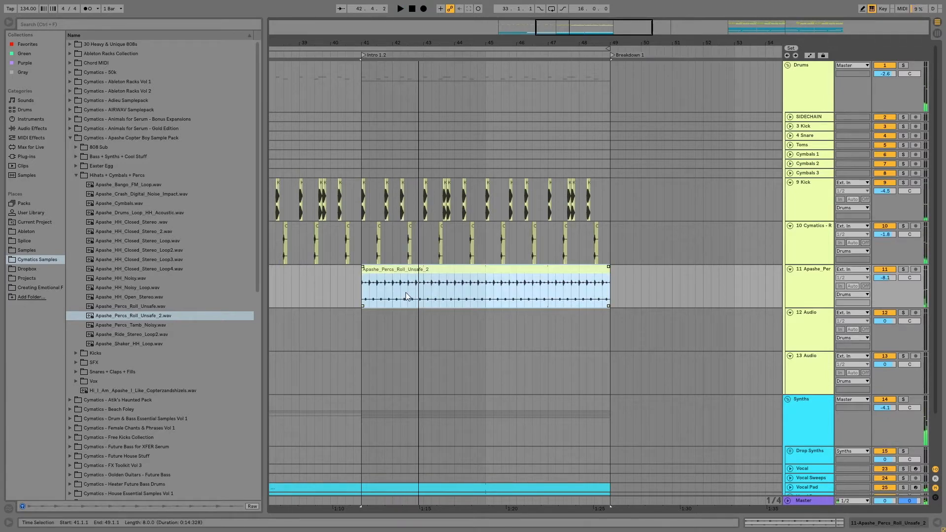
{"action": "key", "text": "ctrl+e"}
{"action": "left_click_drag", "start_coordinate": [404, 45], "coordinate": [436, 258]}
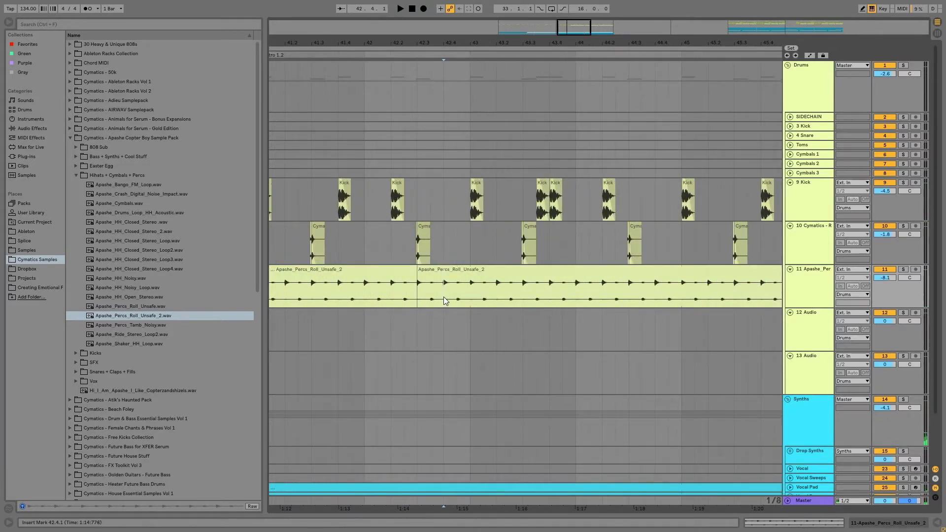
{"action": "key", "text": "ctrl+e"}
{"action": "left_click", "coordinate": [436, 278]}
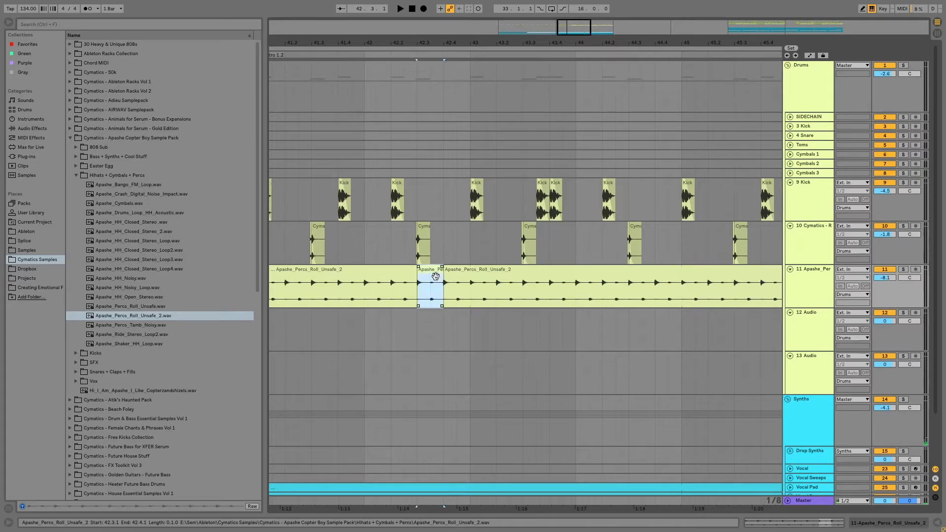
{"action": "double_click", "coordinate": [436, 276]}
{"action": "left_click", "coordinate": [100, 258]}
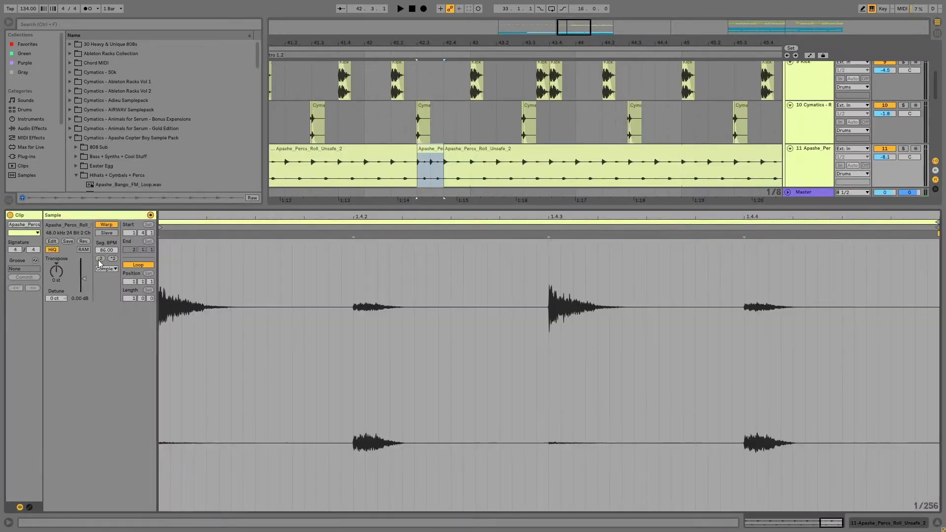
{"action": "left_click", "coordinate": [365, 178]}
{"action": "key", "text": "space"}
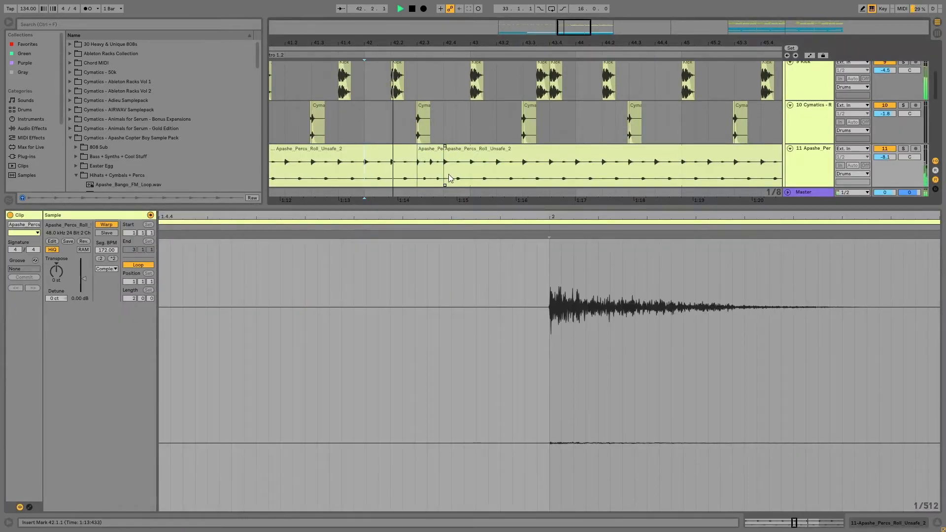
{"action": "left_click", "coordinate": [449, 173]}
{"action": "key", "text": "space"}
Duplicate the edited percussion roll section of bars 41–43 three times to fill up to bar 49.
{"action": "left_click_drag", "start_coordinate": [465, 200], "coordinate": [378, 165]}
{"action": "key", "text": "ctrl+d"}
{"action": "key", "text": "ctrl+d"}
{"action": "key", "text": "ctrl+d"}
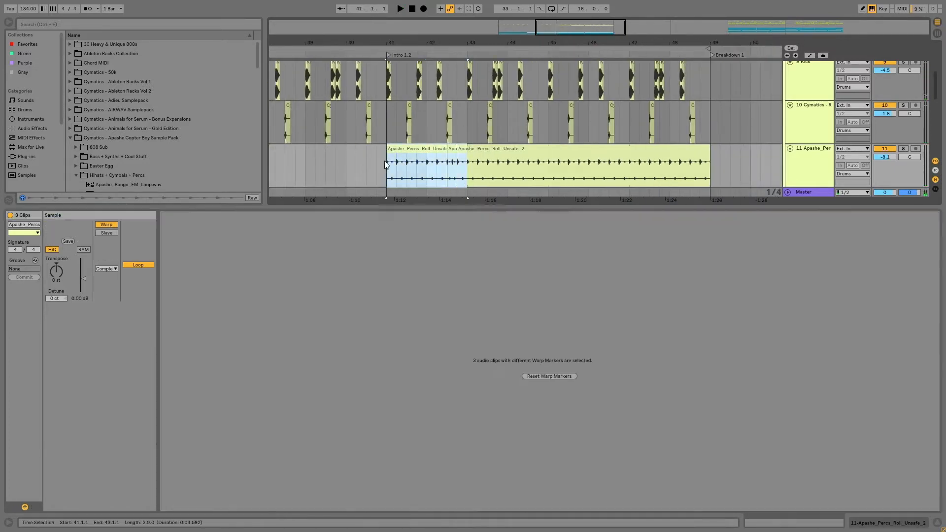
{"action": "left_click", "coordinate": [385, 160]}
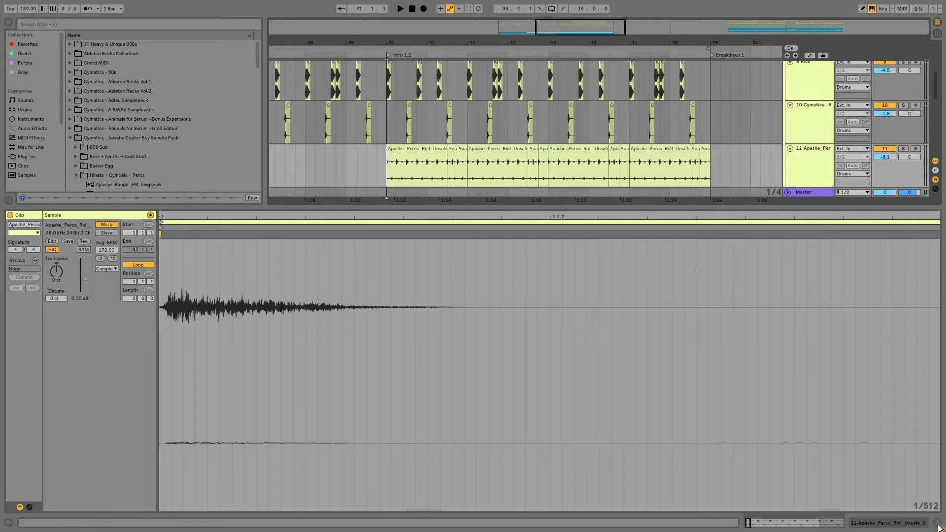
{"action": "left_click", "coordinate": [938, 523]}
Solo the Drums group and insert a new audio track below the rim shot track.
{"action": "scroll", "coordinate": [730, 153], "scroll_direction": "up", "scroll_amount": 3}
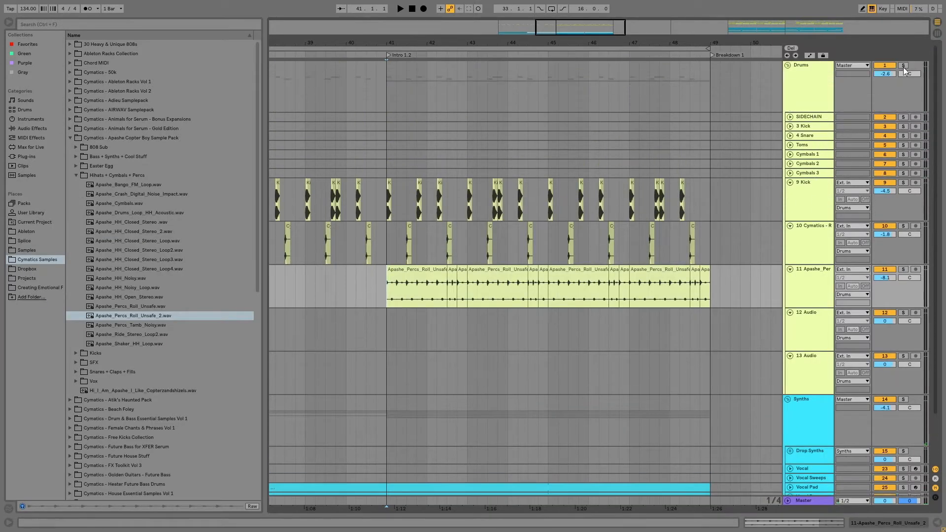
{"action": "left_click", "coordinate": [812, 242]}
{"action": "key", "text": "ctrl+t"}
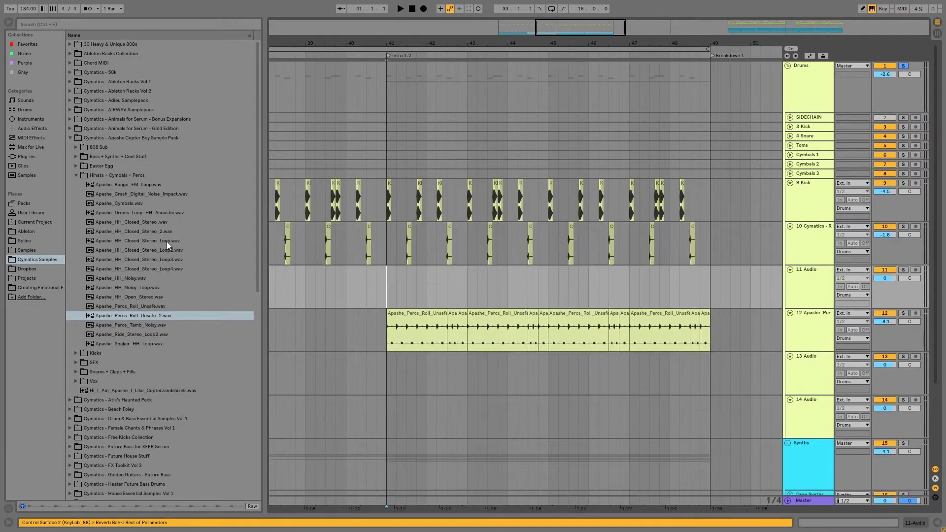
Audition the snare and clap samples in the Apashe pack's Snares + Claps + Fills folder.
{"action": "left_click", "coordinate": [75, 175]}
{"action": "left_click", "coordinate": [75, 203]}
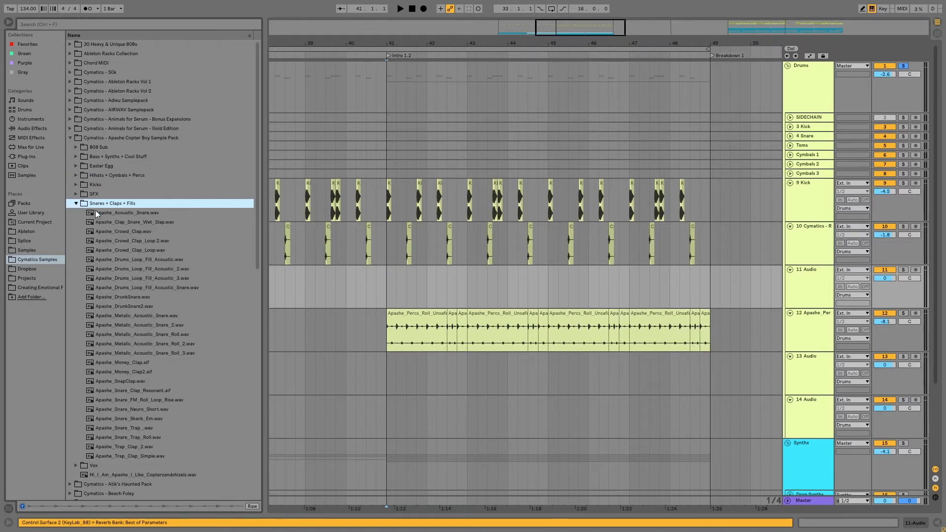
{"action": "left_click", "coordinate": [132, 212]}
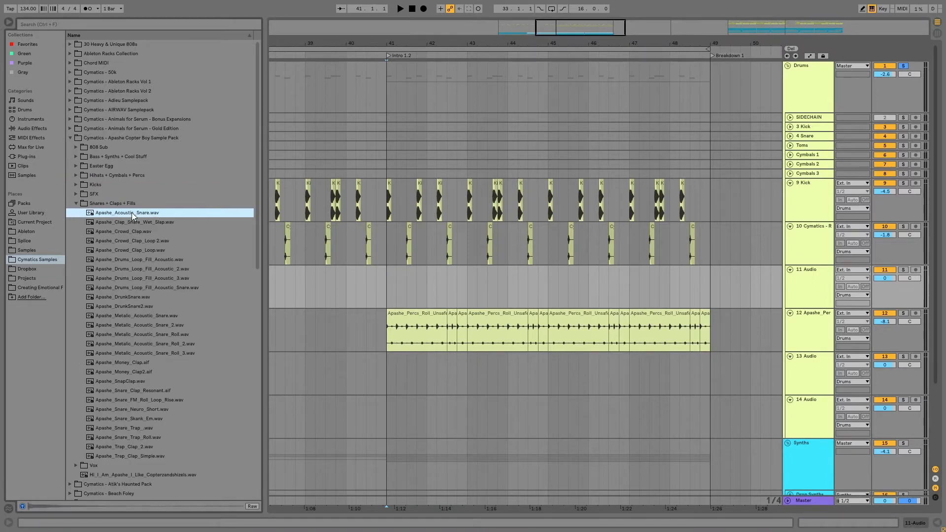
{"action": "key", "text": "Down"}
{"action": "key", "text": "Down"}
{"action": "key", "text": "Down"}
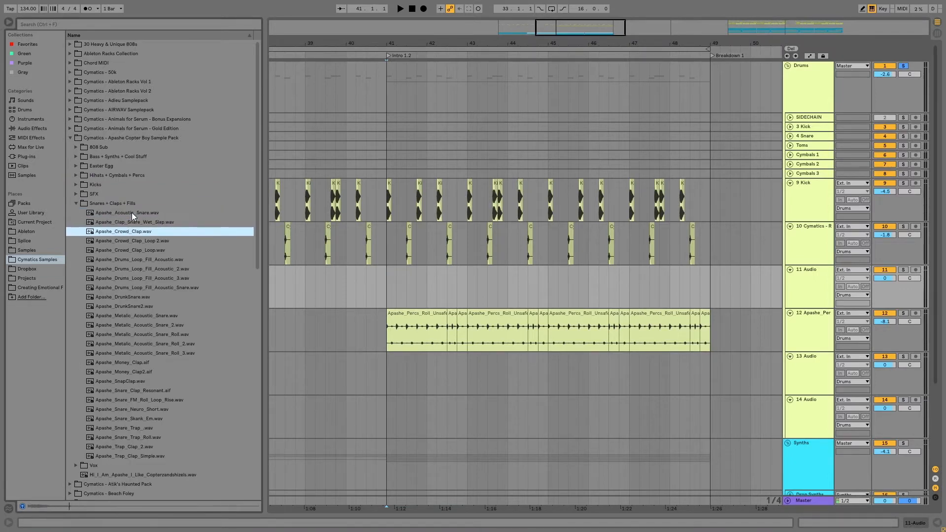
{"action": "key", "text": "Down"}
{"action": "key", "text": "Down"}
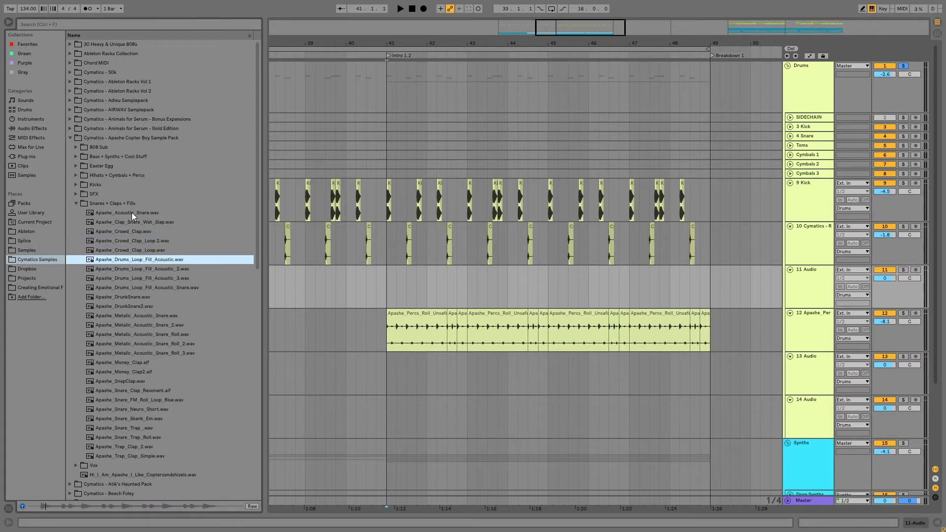
{"action": "key", "text": "Down"}
{"action": "key", "text": "Down"}
{"action": "key", "text": "Down"}
{"action": "key", "text": "Down"}
{"action": "key", "text": "Down"}
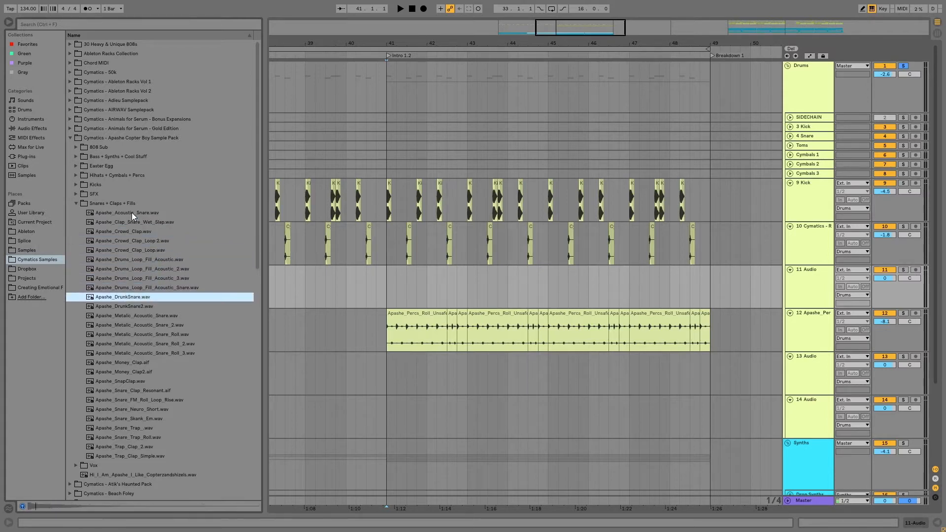
{"action": "key", "text": "Down"}
{"action": "key", "text": "Down"}
{"action": "key", "text": "Down"}
{"action": "key", "text": "Down"}
{"action": "key", "text": "Down"}
{"action": "key", "text": "Down"}
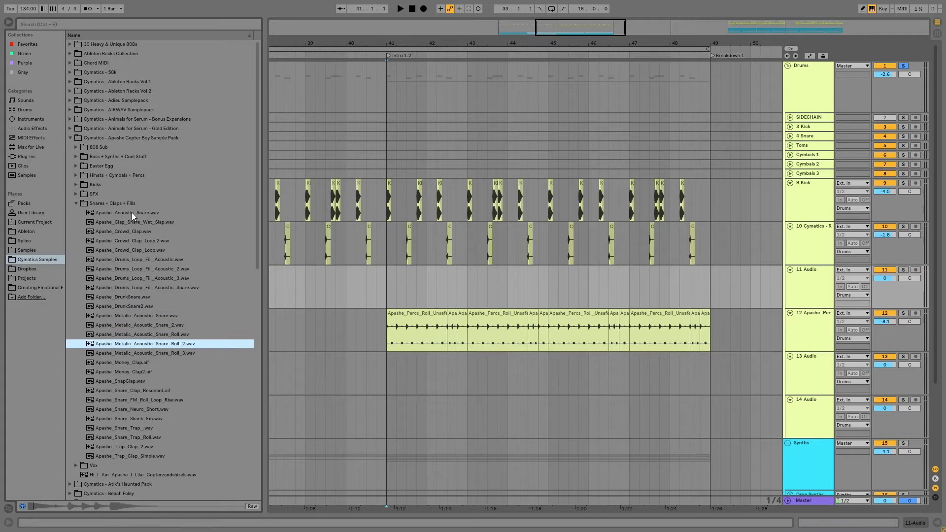
{"action": "key", "text": "Down"}
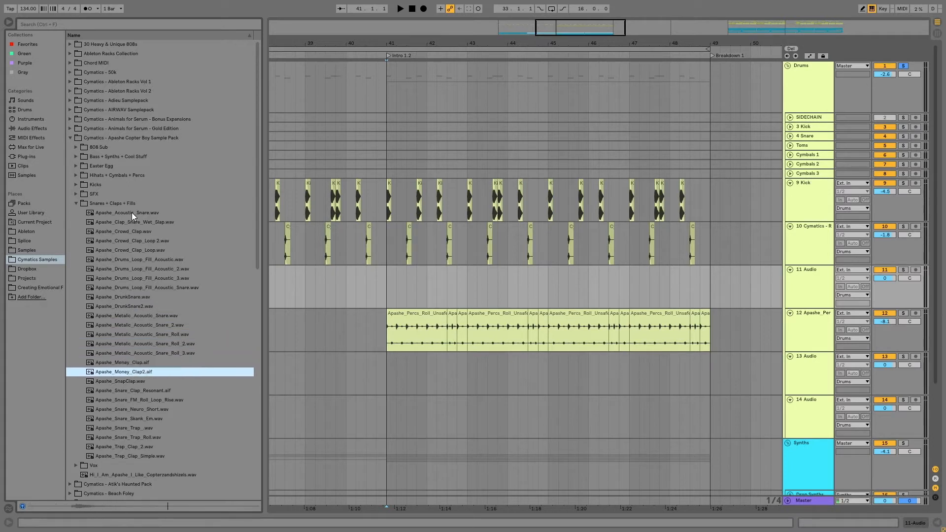
{"action": "key", "text": "Up"}
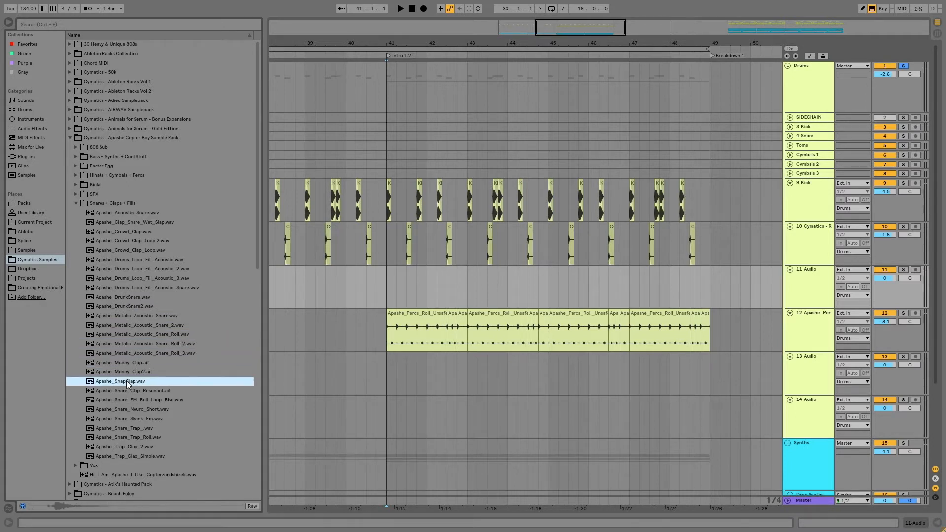
Place Apashe_Money_Clap.aif on track 11 with its hit aligned to the rim shot at 41.3, and set the track's volume to -1.5 dB.
{"action": "left_click_drag", "start_coordinate": [129, 377], "coordinate": [408, 290]}
{"action": "left_click_drag", "start_coordinate": [408, 44], "coordinate": [537, 236]}
{"action": "left_click_drag", "start_coordinate": [569, 281], "coordinate": [475, 281]}
{"action": "key", "text": "space"}
{"action": "key", "text": "space"}
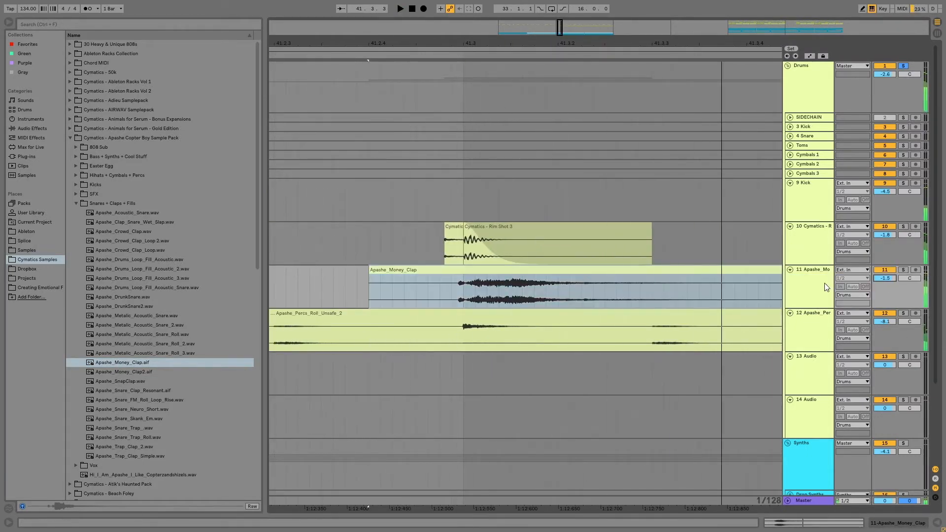
Add EQ Eight to the soloed clap track with a band 1 low cut at 375 Hz, Q 0.66, and a band 8 high cut.
{"action": "double_click", "coordinate": [816, 284]}
{"action": "left_click", "coordinate": [26, 127]}
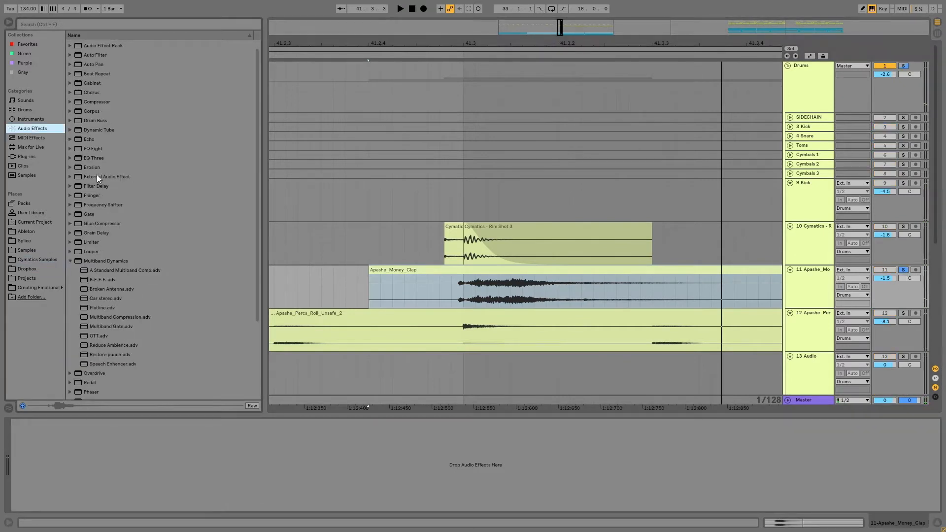
{"action": "double_click", "coordinate": [96, 148]}
{"action": "key", "text": "space"}
{"action": "left_click_drag", "start_coordinate": [158, 460], "coordinate": [206, 468]}
{"action": "key", "text": "space"}
{"action": "left_click", "coordinate": [207, 507]}
{"action": "left_click", "coordinate": [45, 507]}
{"action": "key", "text": "space"}
{"action": "left_click_drag", "start_coordinate": [69, 468], "coordinate": [124, 469]}
{"action": "key", "text": "space"}
Trim the clap clip to end at bar 42 and take the clap track out of solo.
{"action": "left_click_drag", "start_coordinate": [459, 52], "coordinate": [460, 5]}
{"action": "left_click", "coordinate": [493, 278]}
{"action": "left_click_drag", "start_coordinate": [494, 277], "coordinate": [492, 276]}
{"action": "left_click", "coordinate": [903, 270]}
{"action": "left_click", "coordinate": [383, 278]}
{"action": "key", "text": "space"}
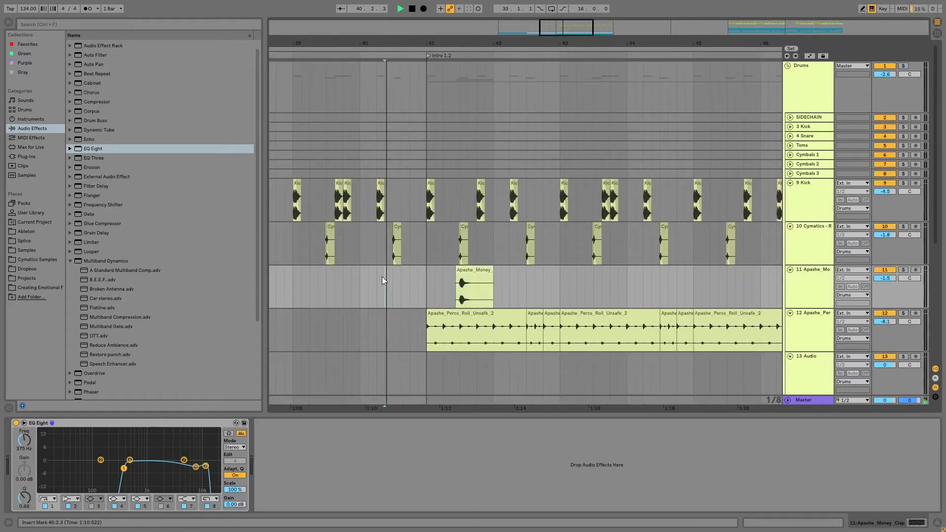
Duplicate the clap's full bar 41 repeatedly up to bar 49 and set the clap track's volume to -4.3 dB.
{"action": "left_click_drag", "start_coordinate": [427, 287], "coordinate": [492, 277]}
{"action": "key", "text": "ctrl+d"}
{"action": "key", "text": "ctrl+d"}
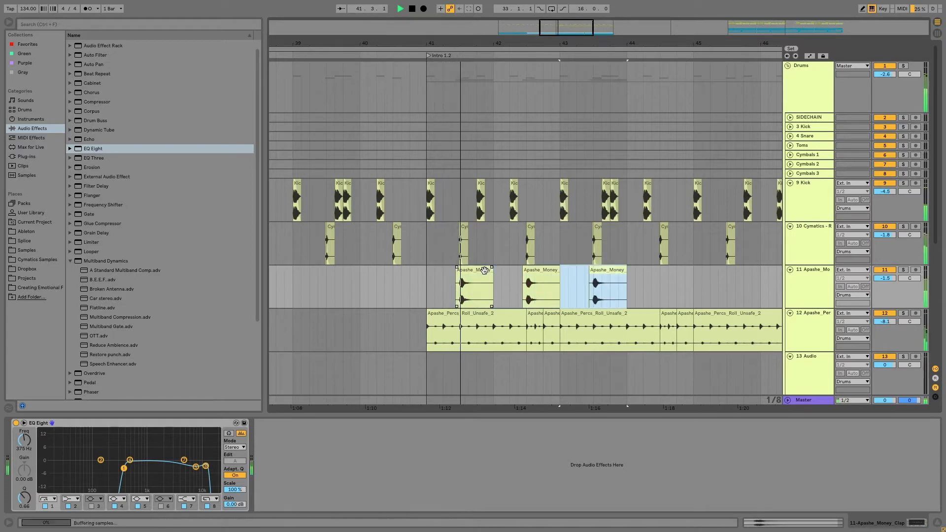
{"action": "key", "text": "ctrl+d"}
{"action": "key", "text": "ctrl+d"}
{"action": "key", "text": "ctrl+d"}
{"action": "key", "text": "ctrl+d"}
{"action": "key", "text": "ctrl+d"}
{"action": "key", "text": "space"}
Insert an audio track below the clap, place Apashe_Trap_Clap_2.wav on it at 41.3, and set its volume to -6.8 dB.
{"action": "key", "text": "ctrl+t"}
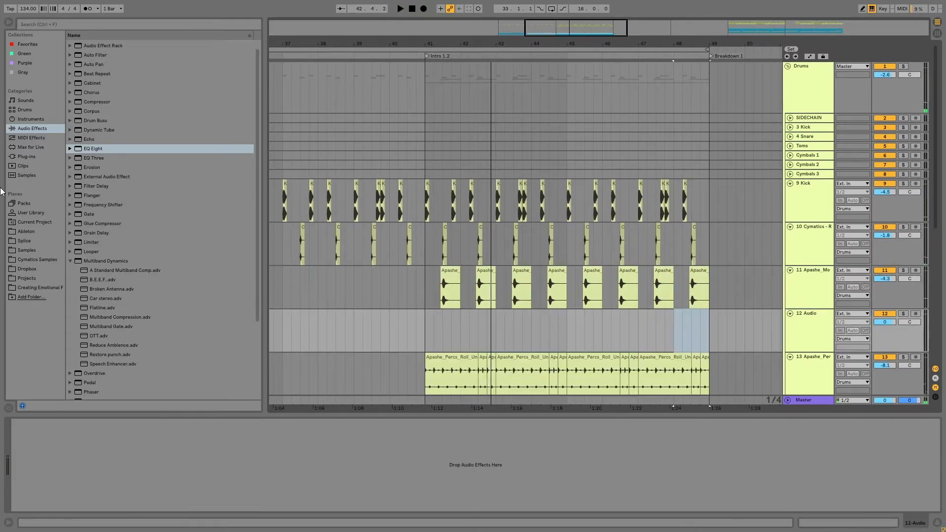
{"action": "left_click", "coordinate": [37, 259]}
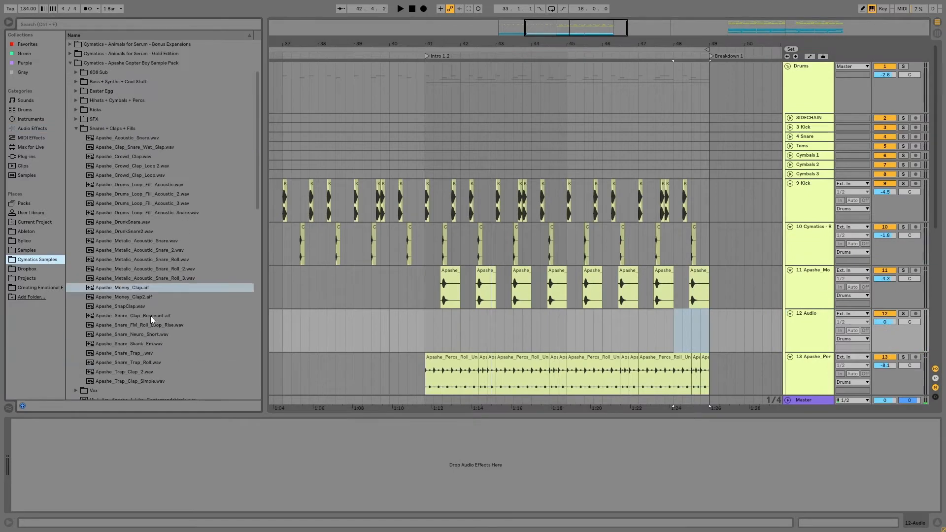
{"action": "left_click", "coordinate": [150, 316]}
{"action": "left_click", "coordinate": [153, 362]}
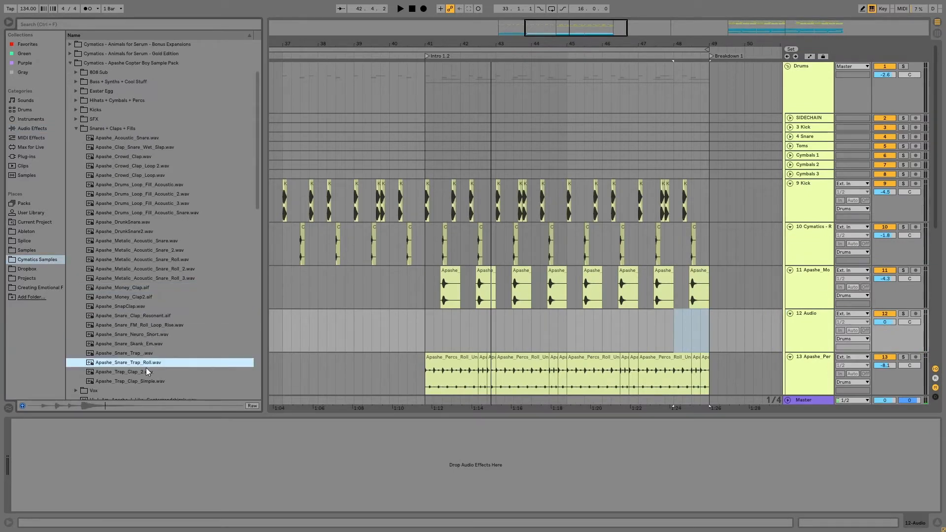
{"action": "left_click", "coordinate": [146, 353]}
{"action": "left_click", "coordinate": [146, 372]}
{"action": "left_click_drag", "start_coordinate": [146, 374], "coordinate": [458, 317]}
{"action": "left_click_drag", "start_coordinate": [886, 322], "coordinate": [885, 335]}
{"action": "key", "text": "space"}
{"action": "key", "text": "space"}
Enable Warp on the trap clap clip and set its warp mode to Beats.
{"action": "double_click", "coordinate": [449, 314]}
{"action": "left_click", "coordinate": [107, 225]}
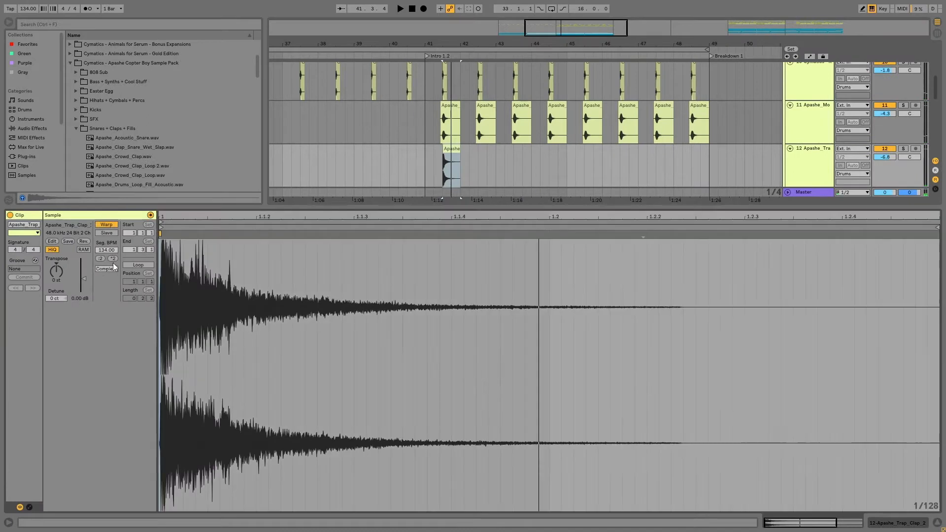
{"action": "left_click", "coordinate": [106, 268]}
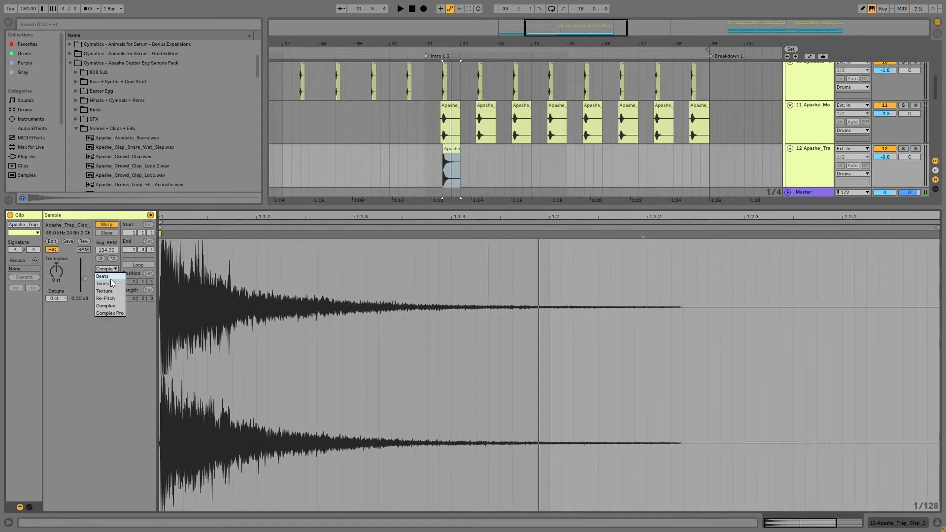
{"action": "left_click", "coordinate": [110, 279]}
{"action": "left_click_drag", "start_coordinate": [518, 291], "coordinate": [820, 270]}
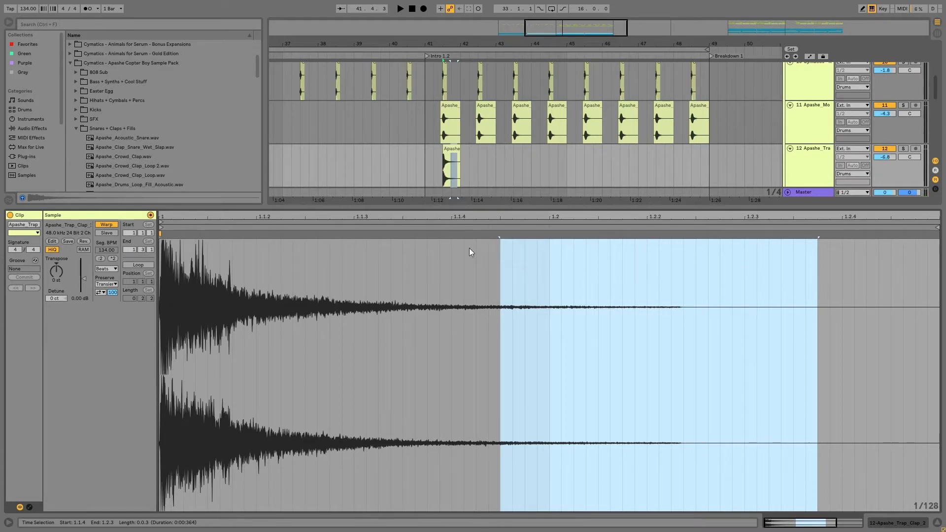
Turn off transient looping for the trap clap clip and shorten its transient envelope to 40.
{"action": "left_click", "coordinate": [108, 269]}
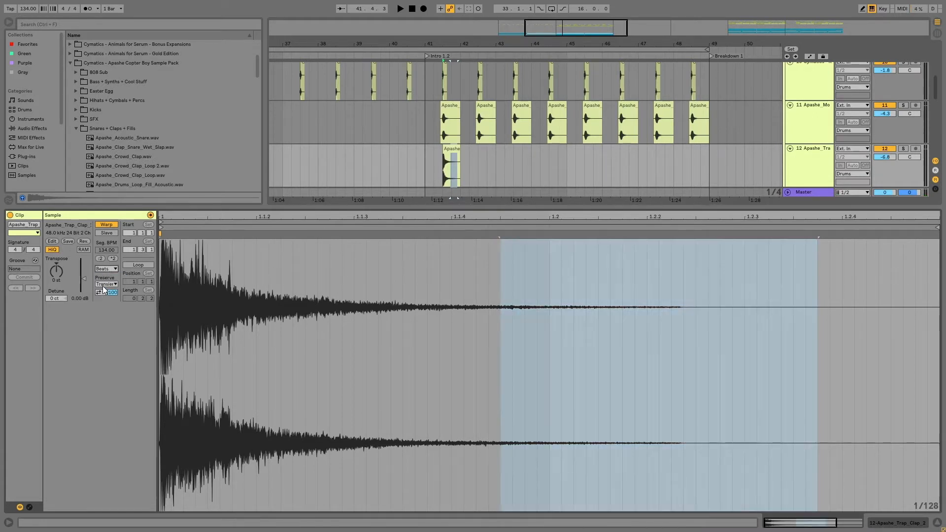
{"action": "left_click", "coordinate": [102, 286]}
{"action": "left_click", "coordinate": [102, 286]}
{"action": "left_click", "coordinate": [101, 300]}
{"action": "left_click_drag", "start_coordinate": [113, 293], "coordinate": [112, 298]}
{"action": "key", "text": "space"}
{"action": "key", "text": "space"}
{"action": "key", "text": "space"}
{"action": "key", "text": "space"}
{"action": "key", "text": "space"}
{"action": "key", "text": "space"}
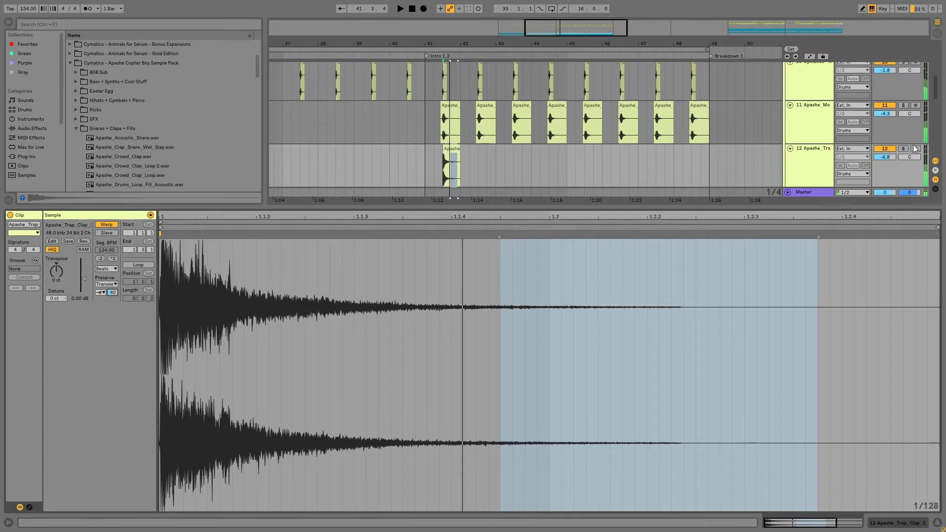
Fine-tune the trap clap's transient envelope to 46 while listening in solo, and take the track out of solo.
{"action": "left_click", "coordinate": [904, 148]}
{"action": "key", "text": "space"}
{"action": "left_click_drag", "start_coordinate": [114, 293], "coordinate": [113, 342]}
{"action": "key", "text": "space"}
{"action": "key", "text": "space"}
{"action": "key", "text": "space"}
{"action": "key", "text": "space"}
{"action": "left_click_drag", "start_coordinate": [112, 293], "coordinate": [113, 296]}
{"action": "key", "text": "space"}
{"action": "key", "text": "space"}
{"action": "key", "text": "space"}
{"action": "key", "text": "space"}
{"action": "key", "text": "space"}
{"action": "key", "text": "space"}
{"action": "left_click", "coordinate": [901, 149]}
Duplicate the trap clap's full bar 41 repeatedly up to bar 49 and hide the clip details.
{"action": "left_click_drag", "start_coordinate": [422, 164], "coordinate": [451, 164]}
{"action": "key", "text": "space"}
{"action": "key", "text": "ctrl+d"}
{"action": "key", "text": "ctrl+d"}
{"action": "key", "text": "ctrl+d"}
{"action": "key", "text": "ctrl+d"}
{"action": "key", "text": "ctrl+d"}
{"action": "key", "text": "ctrl+d"}
{"action": "key", "text": "ctrl+d"}
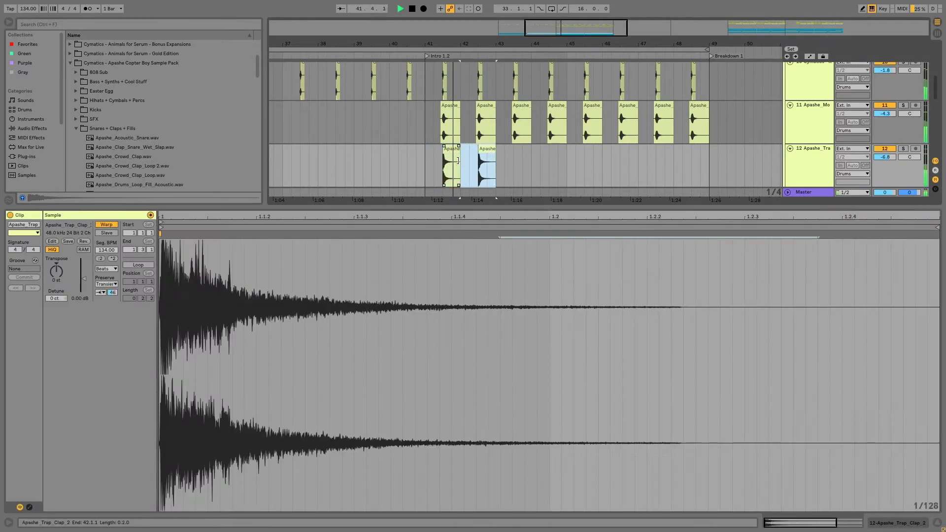
{"action": "left_click", "coordinate": [942, 523]}
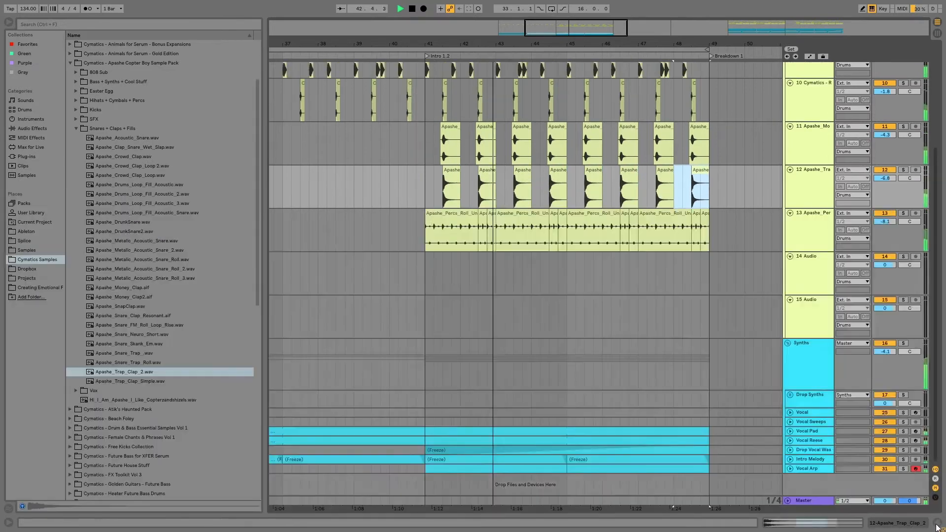
{"action": "left_click", "coordinate": [943, 523]}
{"action": "left_click", "coordinate": [942, 523]}
Add extra trap clap hits at 43.4.3 and 44.1.3, extending the last one to reach the hit at 44.3.
{"action": "left_click_drag", "start_coordinate": [537, 44], "coordinate": [536, 83]}
{"action": "key", "text": "space"}
{"action": "left_click_drag", "start_coordinate": [499, 171], "coordinate": [542, 173]}
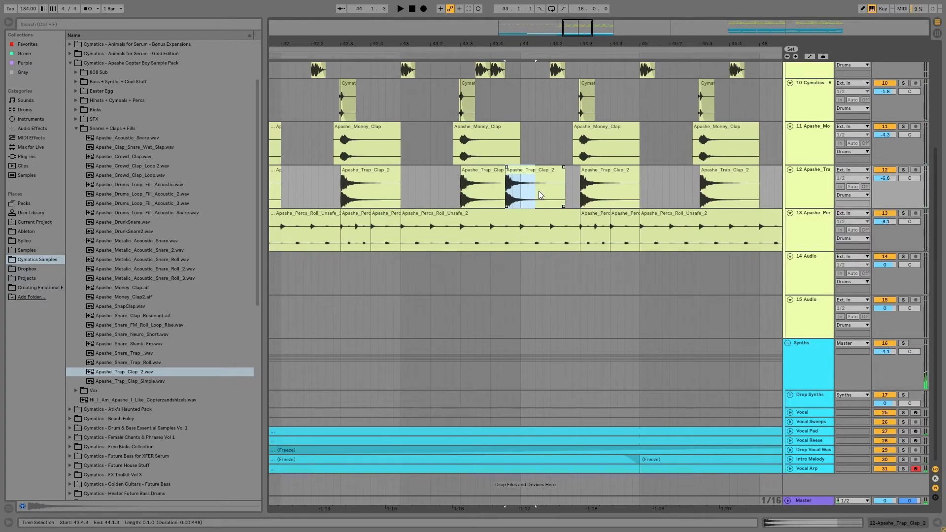
{"action": "key", "text": "ctrl+d"}
{"action": "left_click", "coordinate": [431, 194]}
{"action": "key", "text": "space"}
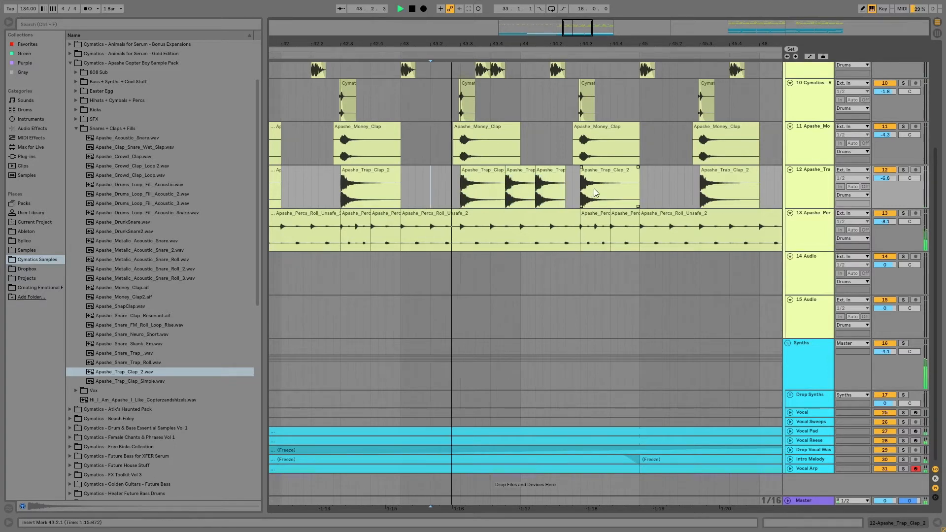
{"action": "left_click", "coordinate": [557, 193]}
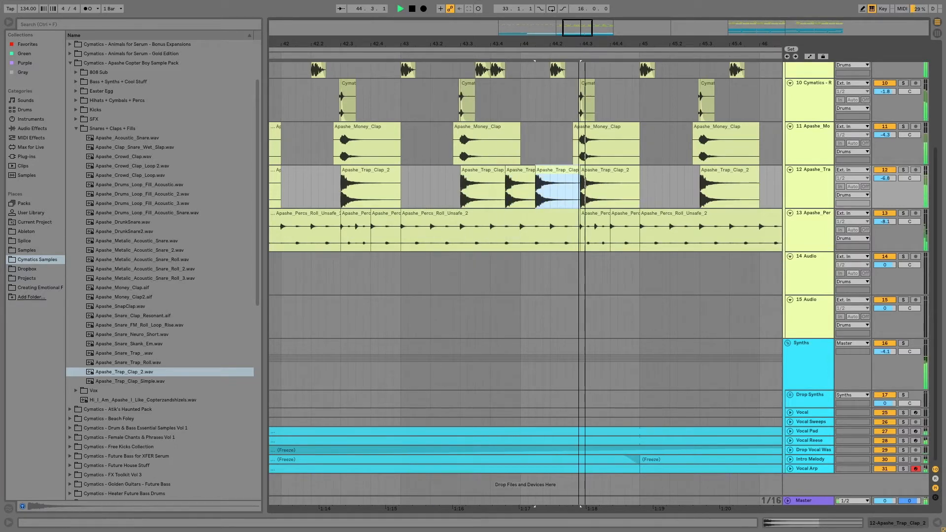
Duplicate the trap clap pattern from bars 41 to 45 into bars 45 to 49.
{"action": "left_click_drag", "start_coordinate": [579, 45], "coordinate": [580, 12]}
{"action": "key", "text": "space"}
{"action": "left_click_drag", "start_coordinate": [593, 188], "coordinate": [475, 197]}
{"action": "key", "text": "ctrl+d"}
Solo the Drums group and audition hi-hat loops in the Apashe pack's Hihats + Cymbals + Percs folder.
{"action": "scroll", "coordinate": [899, 108], "scroll_direction": "up", "scroll_amount": 3}
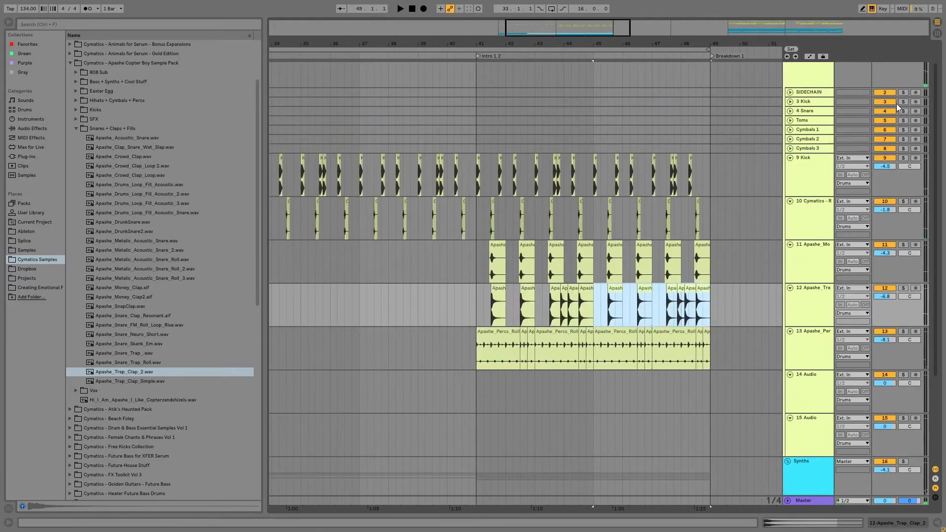
{"action": "scroll", "coordinate": [898, 109], "scroll_direction": "up", "scroll_amount": 1}
{"action": "left_click", "coordinate": [903, 66]}
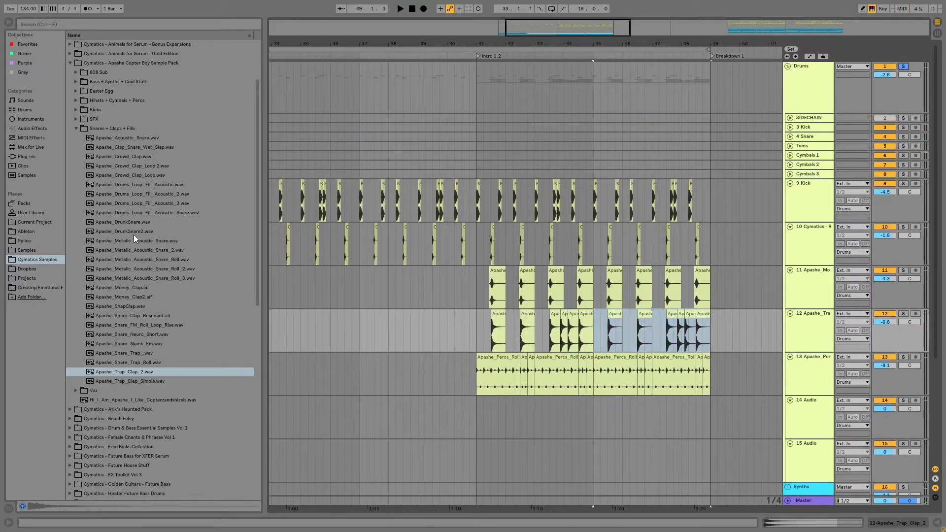
{"action": "left_click", "coordinate": [77, 100]}
{"action": "left_click", "coordinate": [150, 213]}
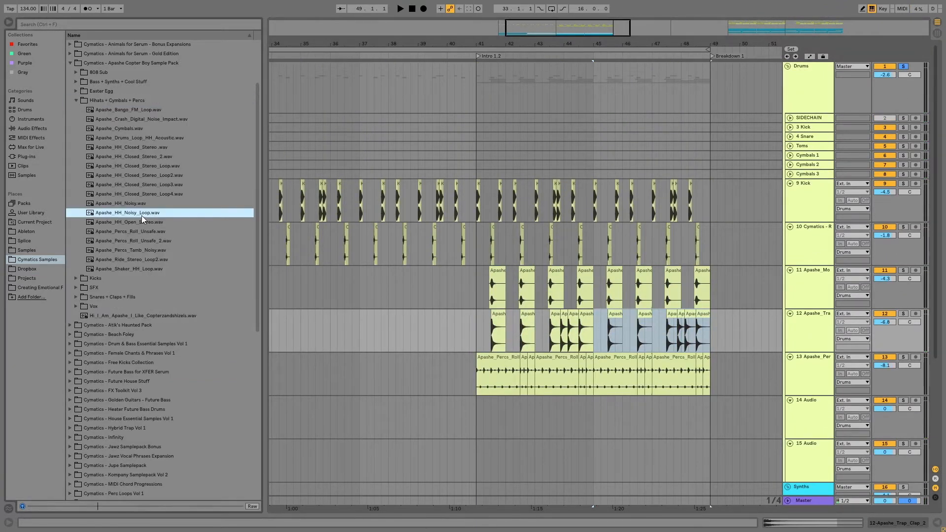
{"action": "left_click", "coordinate": [153, 186]}
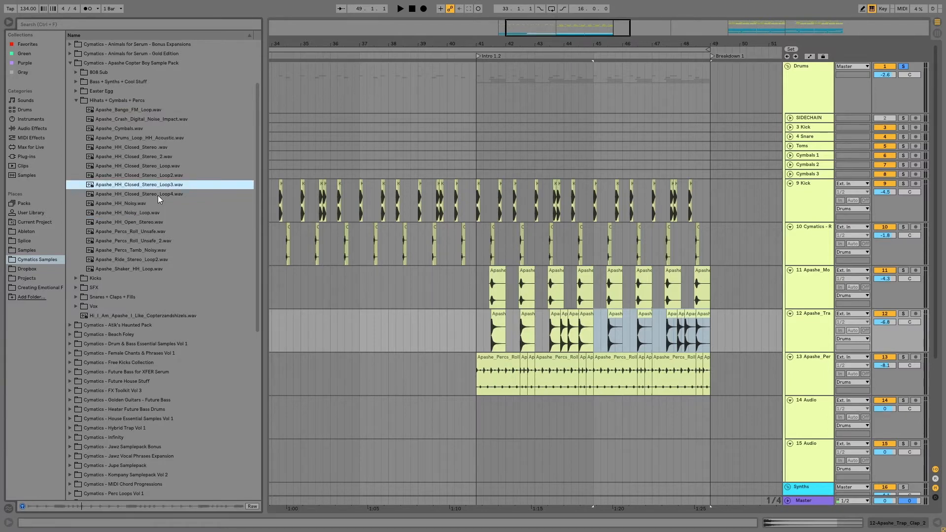
{"action": "left_click", "coordinate": [158, 196]}
{"action": "left_click", "coordinate": [160, 169]}
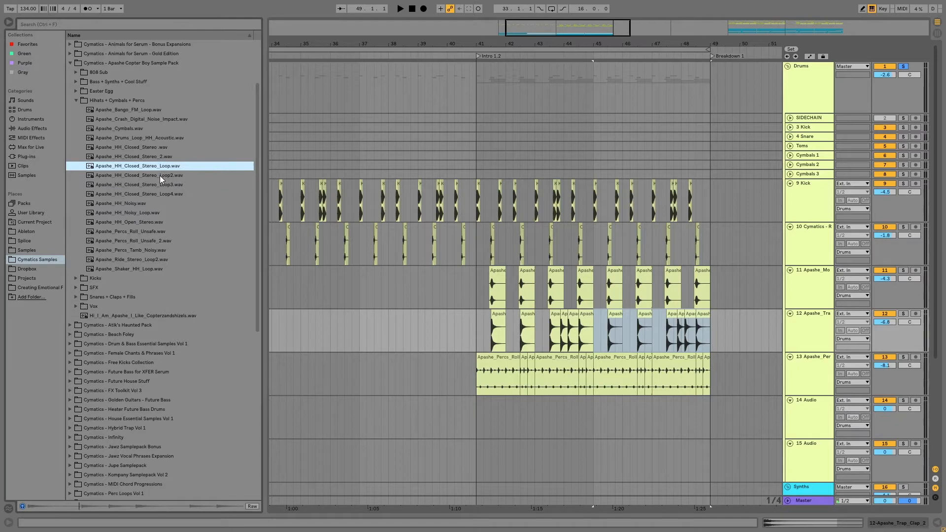
Place Apashe_HH_Closed_Stereo_Loop.wav on track 14 from bar 41 to 49 and set the track's volume to -7.0 dB.
{"action": "left_click_drag", "start_coordinate": [160, 175], "coordinate": [710, 406]}
{"action": "key", "text": "space"}
{"action": "key", "text": "space"}
{"action": "mouse_move", "coordinate": [884, 409]}
{"action": "left_mouse_down"}
{"action": "mouse_move", "coordinate": [884, 418]}
{"action": "mouse_move", "coordinate": [897, 415]}
{"action": "left_mouse_up"}
Solo the hi-hat track and add EQ Eight with a band 1 low cut at 742 Hz, Q 0.35.
{"action": "left_click", "coordinate": [904, 401]}
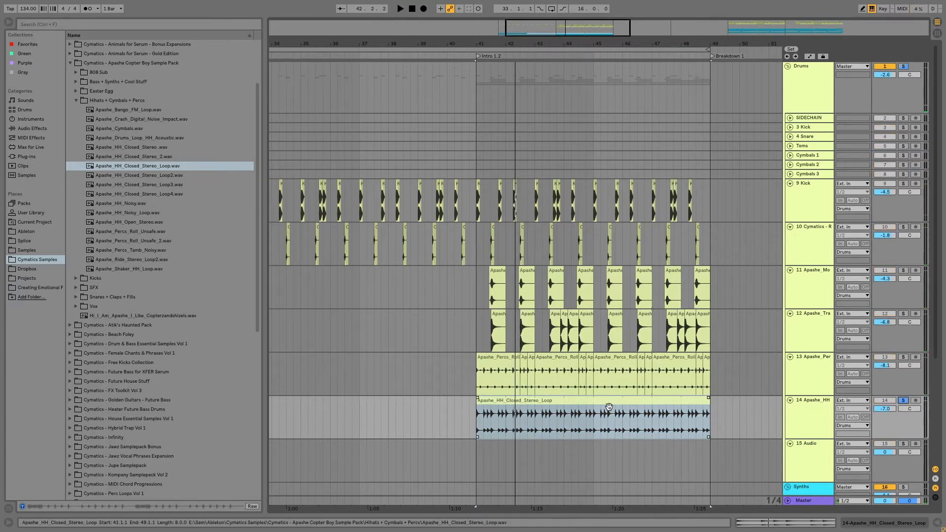
{"action": "left_click", "coordinate": [33, 128]}
{"action": "double_click", "coordinate": [94, 156]}
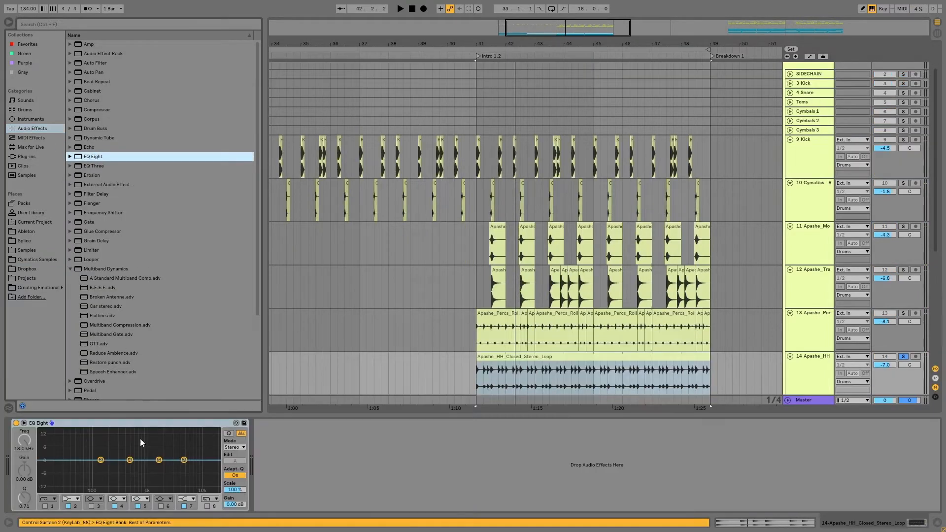
{"action": "left_click", "coordinate": [45, 506]}
{"action": "left_click_drag", "start_coordinate": [64, 454], "coordinate": [139, 476]}
Set the hi-hat track's volume to -8.0 dB in the full mix and play the Drums group in solo.
{"action": "key", "text": "space"}
{"action": "key", "text": "space"}
{"action": "left_click_drag", "start_coordinate": [890, 365], "coordinate": [889, 369]}
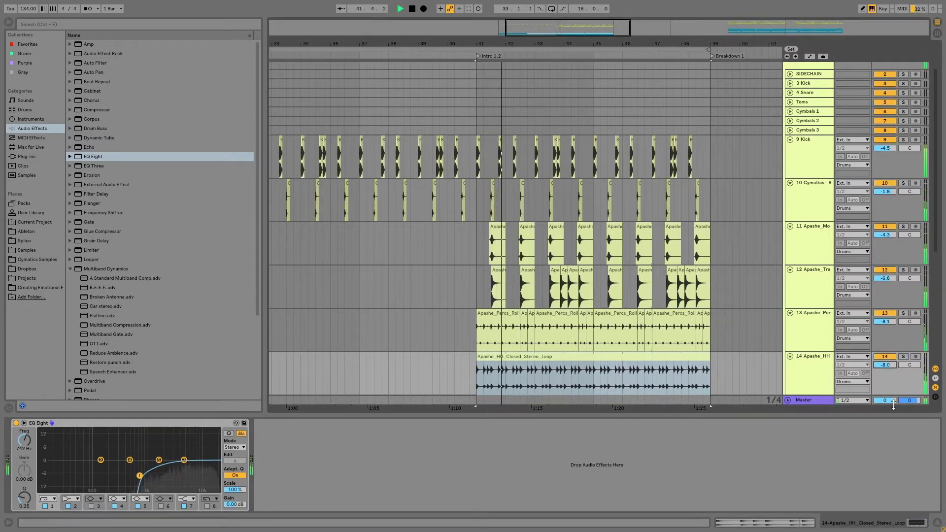
{"action": "left_click_drag", "start_coordinate": [887, 416], "coordinate": [887, 472]}
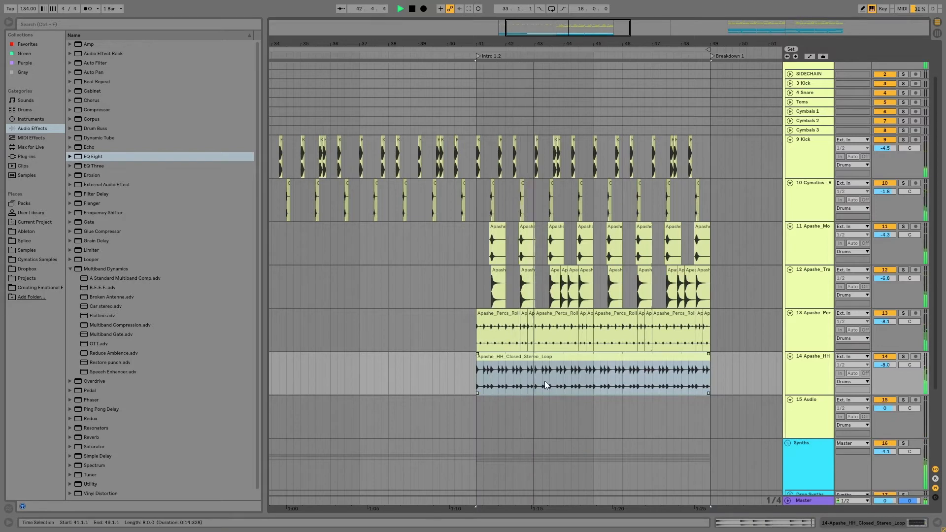
{"action": "left_click_drag", "start_coordinate": [585, 44], "coordinate": [509, 38]}
{"action": "scroll", "coordinate": [877, 104], "scroll_direction": "up", "scroll_amount": 3}
{"action": "left_click", "coordinate": [902, 66]}
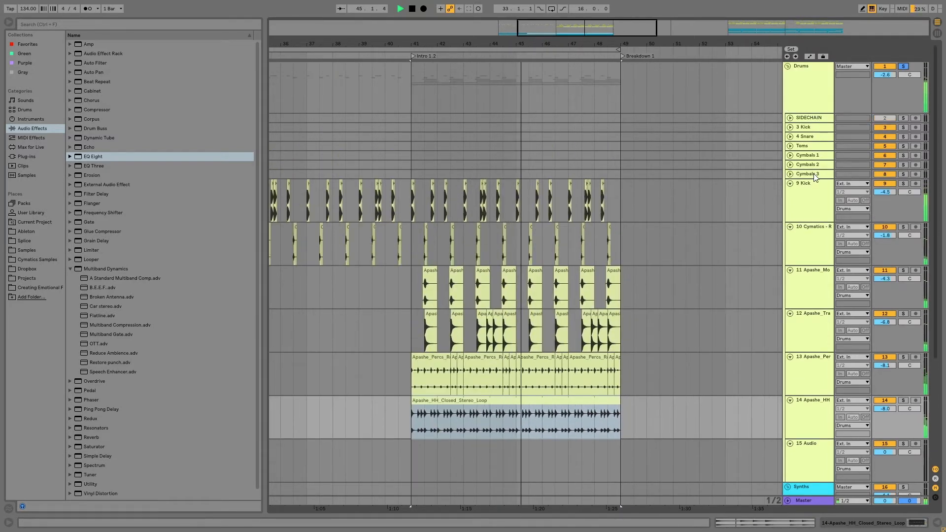
Collapse the drum tracks and rename tracks 9 to 11 as Intro Kick, Intro Rim and Intro Clap.
{"action": "left_click", "coordinate": [790, 184], "text": "alt"}
{"action": "key", "text": "space"}
{"action": "double_click", "coordinate": [803, 183]}
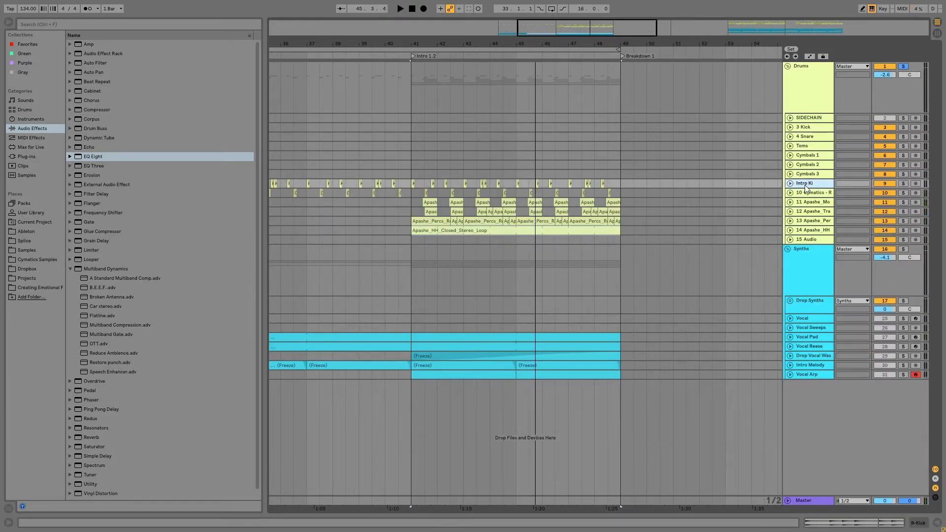
{"action": "key", "text": "Tab"}
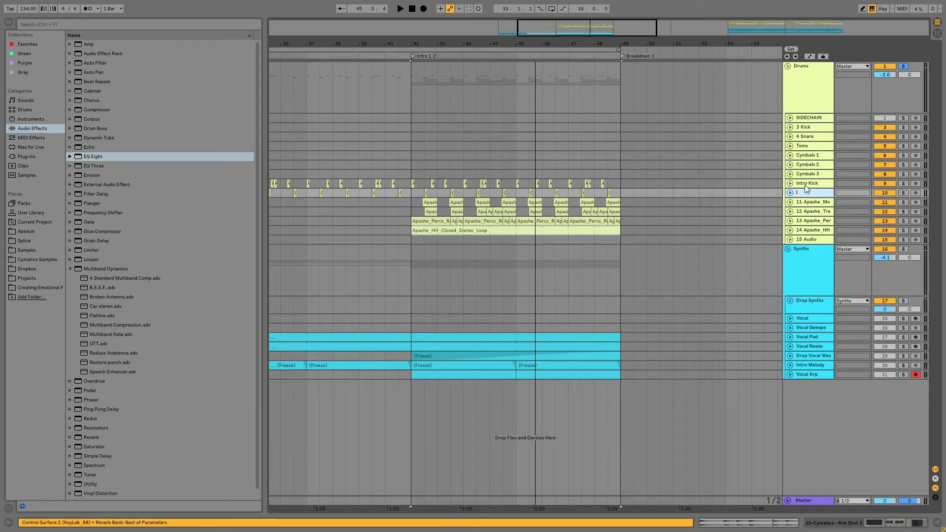
{"action": "key", "text": "Tab"}
{"action": "type", "text": "Intro Cla"}
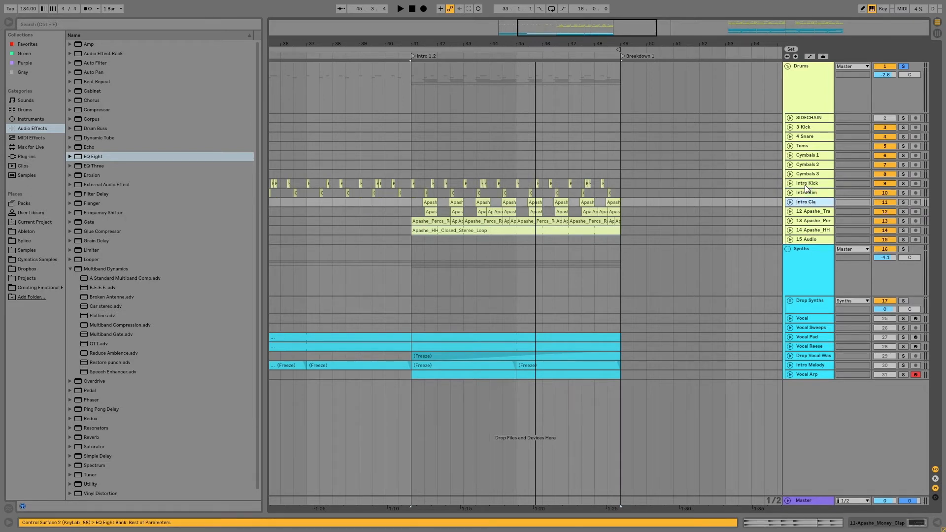
{"action": "type", "text": "p"}
{"action": "key", "text": "Return"}
{"action": "key", "text": "Tab"}
{"action": "key", "text": "Tab"}
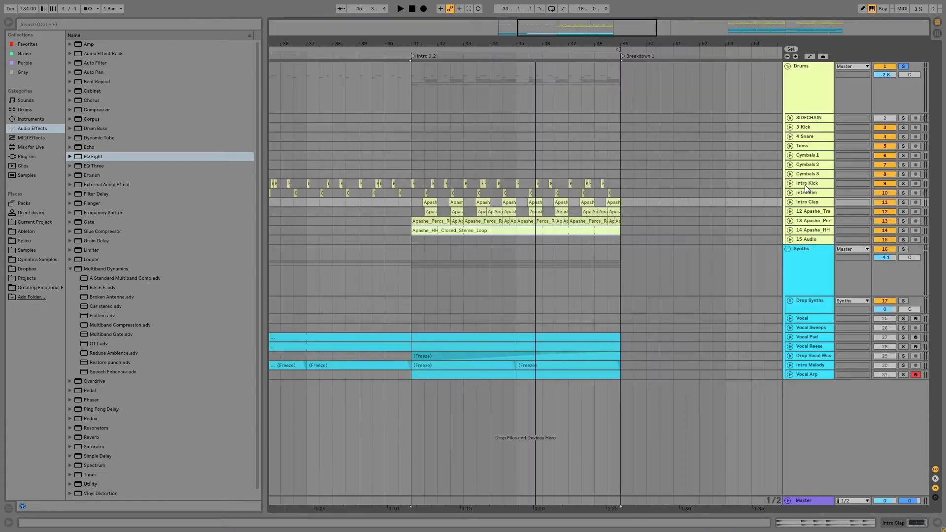
Rename tracks 12 to 14 as Intro Snare, Intro Perc and Intro Hats.
{"action": "left_click", "coordinate": [809, 213]}
{"action": "key", "text": "ctrl+r"}
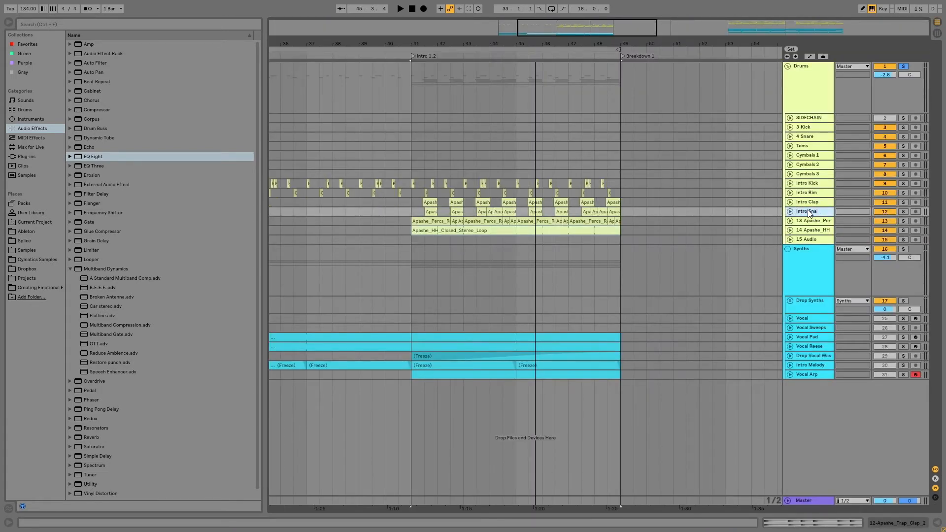
{"action": "key", "text": "Tab"}
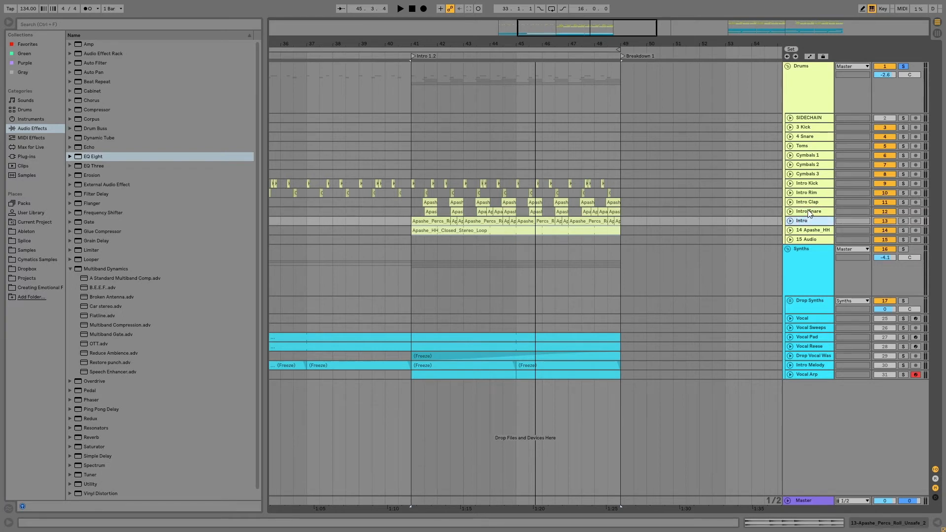
{"action": "type", "text": "Intro Perc"}
{"action": "key", "text": "Tab"}
{"action": "type", "text": "Int"}
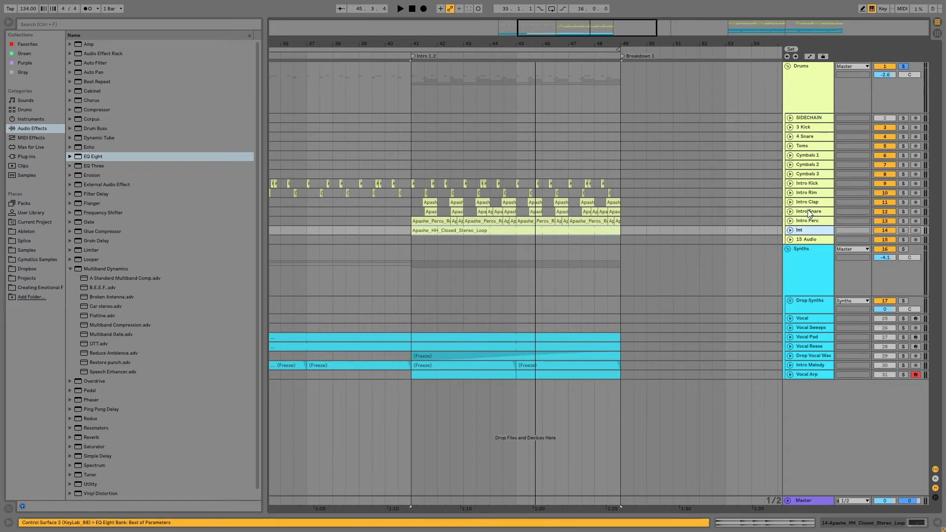
{"action": "type", "text": "ro Hats"}
{"action": "key", "text": "Return"}
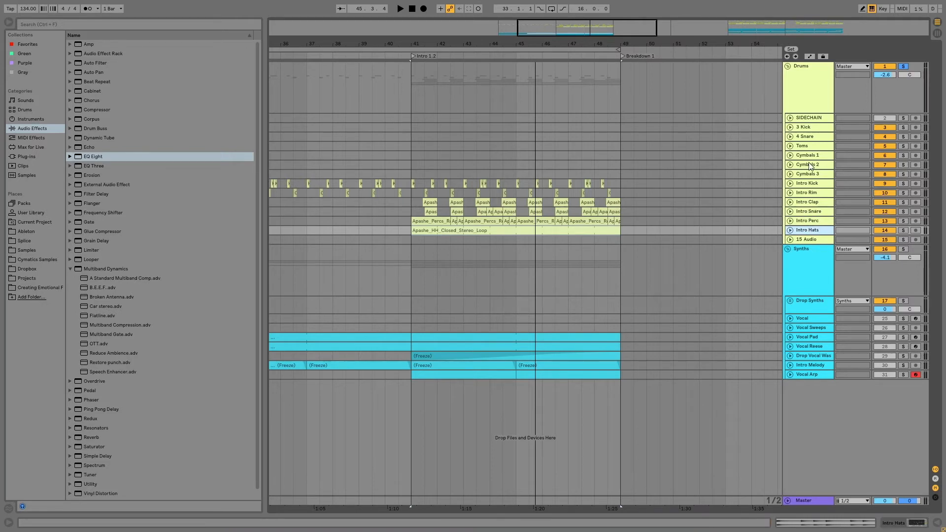
Take the Drums group out of solo, fold it, and save the project with the insert marker at bar 33.
{"action": "left_click_drag", "start_coordinate": [734, 44], "coordinate": [545, 11]}
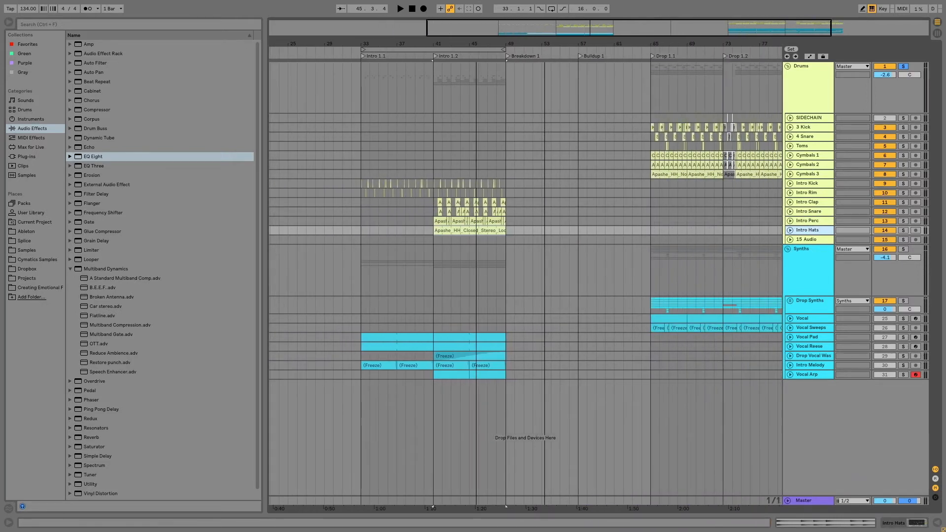
{"action": "left_click", "coordinate": [806, 128]}
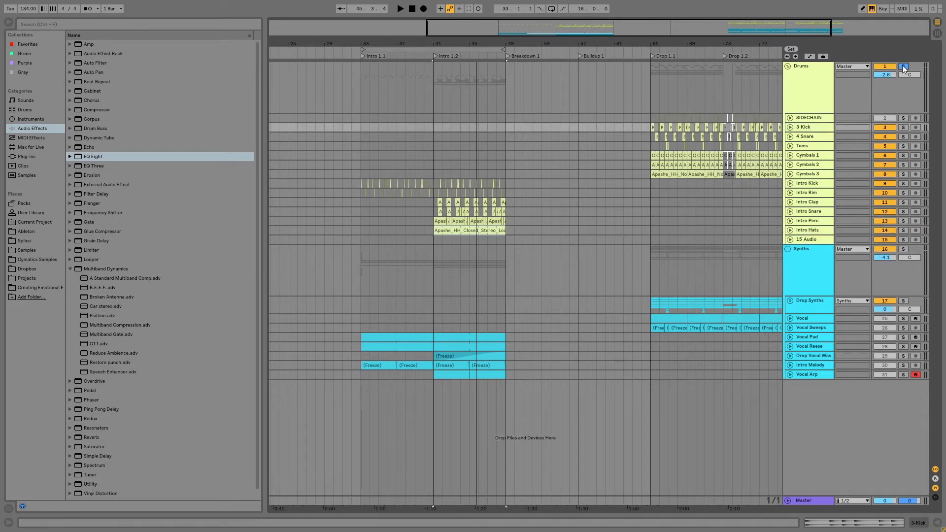
{"action": "left_click", "coordinate": [788, 66]}
{"action": "left_click", "coordinate": [357, 71]}
{"action": "key", "text": "ctrl+s"}
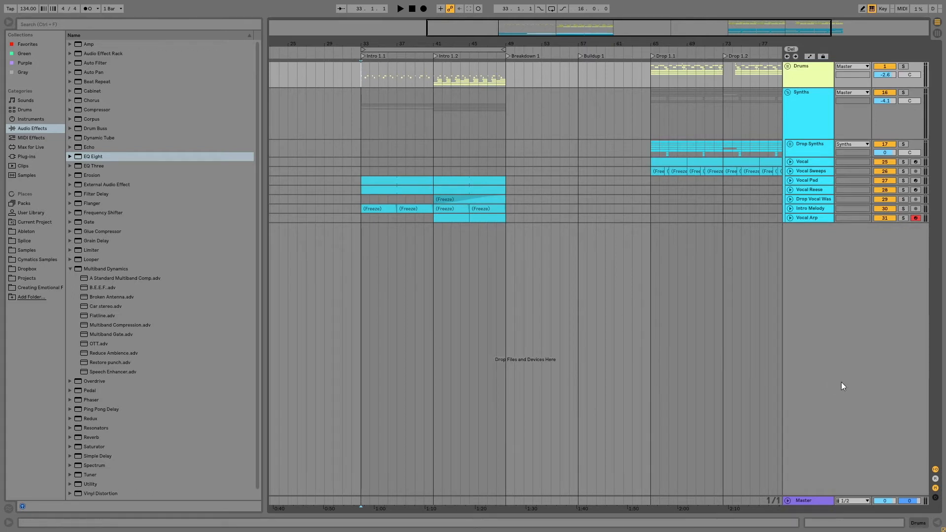
Insert an audio track below Vocal Arp, recolour it pale lavender, and group it as FX.
{"action": "right_click", "coordinate": [823, 272]}
{"action": "left_click", "coordinate": [826, 273]}
{"action": "right_click", "coordinate": [809, 251]}
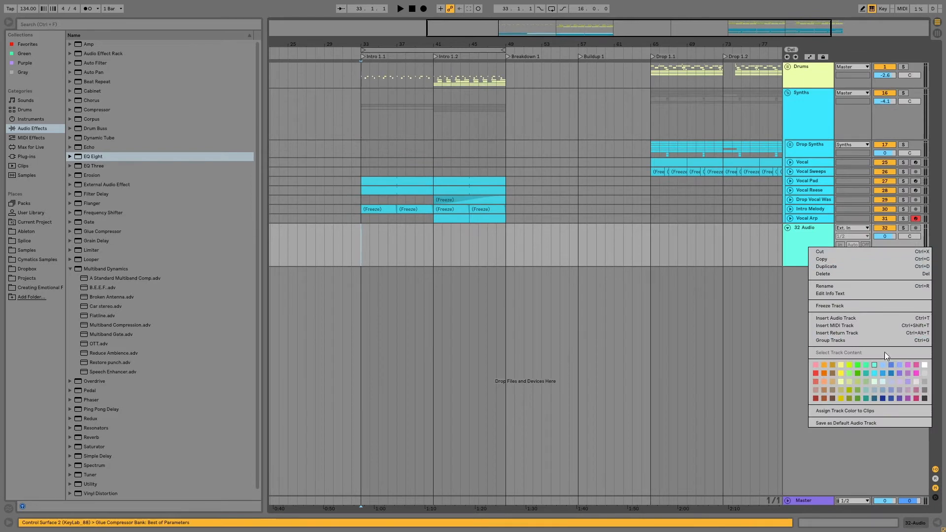
{"action": "left_click", "coordinate": [891, 382]}
{"action": "key", "text": "ctrl+g"}
{"action": "type", "text": "FX"}
{"action": "key", "text": "Return"}
Add four more audio tracks inside the FX group.
{"action": "left_click", "coordinate": [824, 288]}
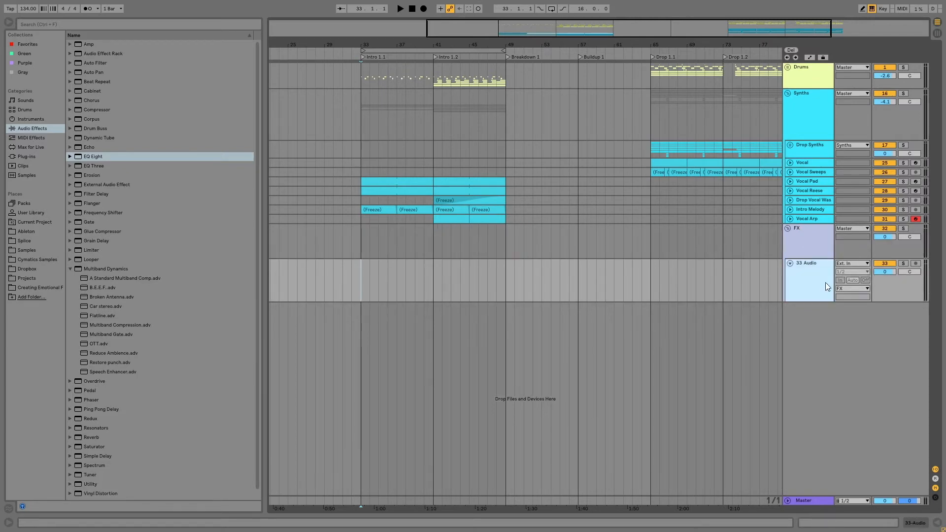
{"action": "key", "text": "ctrl+t"}
{"action": "key", "text": "ctrl+t"}
{"action": "key", "text": "ctrl+t"}
{"action": "key", "text": "ctrl+t"}
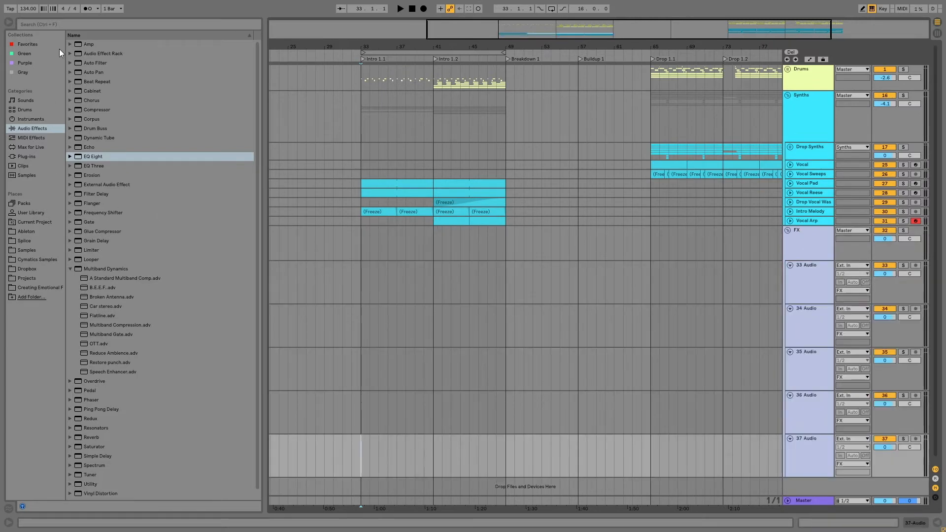
Browse the Cymatics Samples to the Ambience sounds in the FX bonuses of the Future Bass for XFER Serum pack.
{"action": "left_click", "coordinate": [24, 261]}
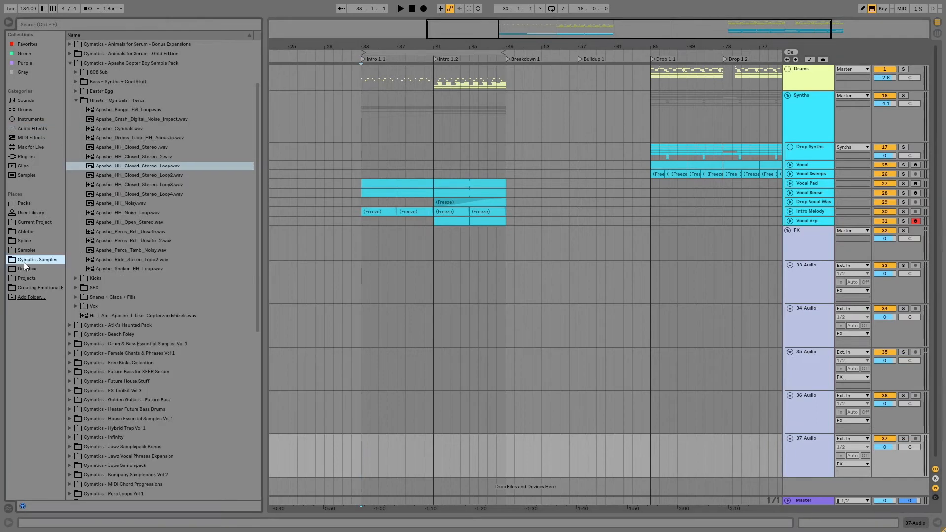
{"action": "left_click", "coordinate": [102, 21]}
{"action": "scroll", "coordinate": [118, 94], "scroll_direction": "up", "scroll_amount": 4}
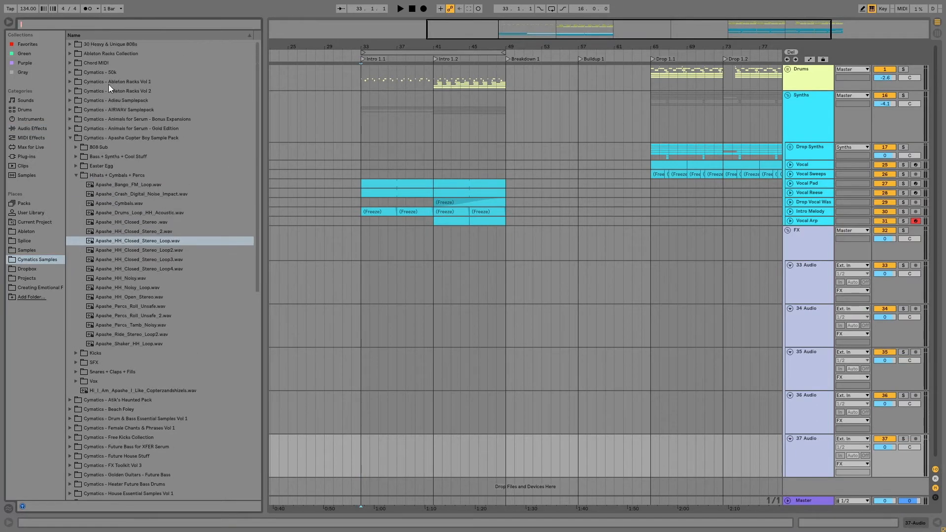
{"action": "left_click", "coordinate": [67, 137]}
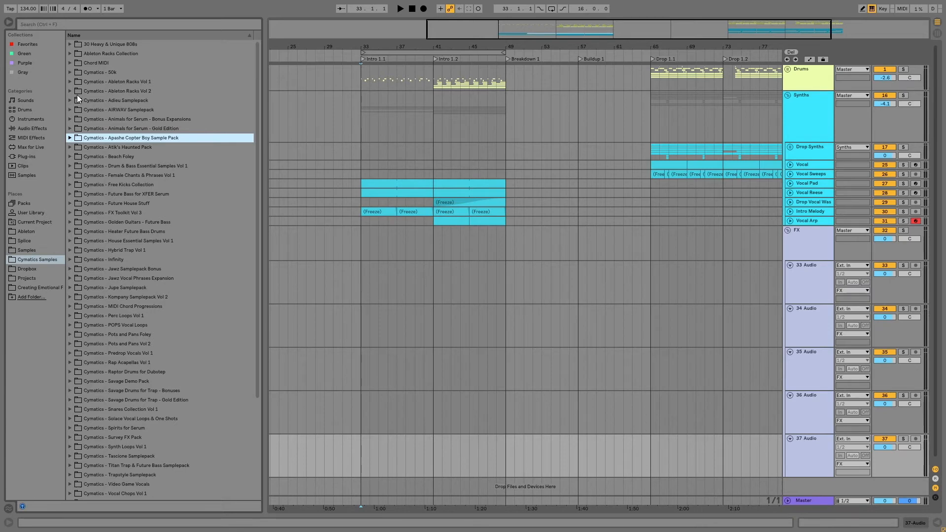
{"action": "left_click", "coordinate": [70, 194]}
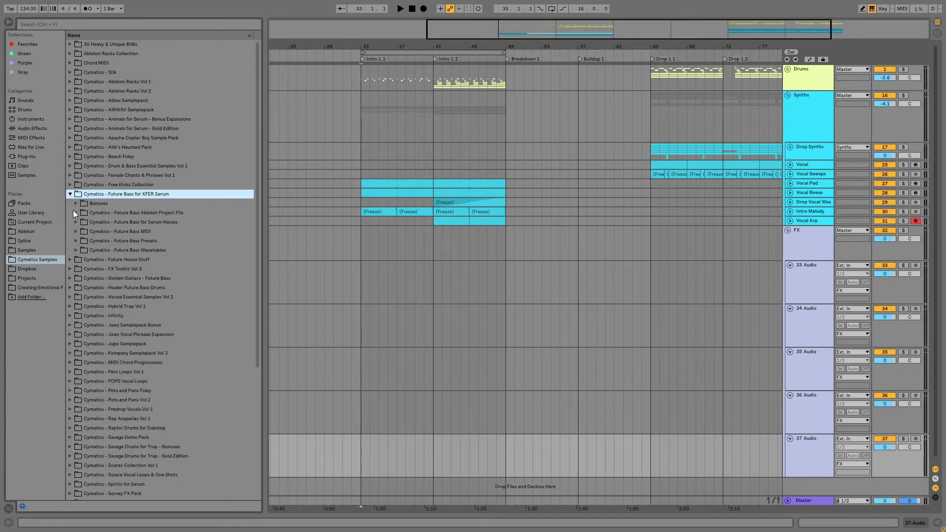
{"action": "left_click", "coordinate": [77, 203]}
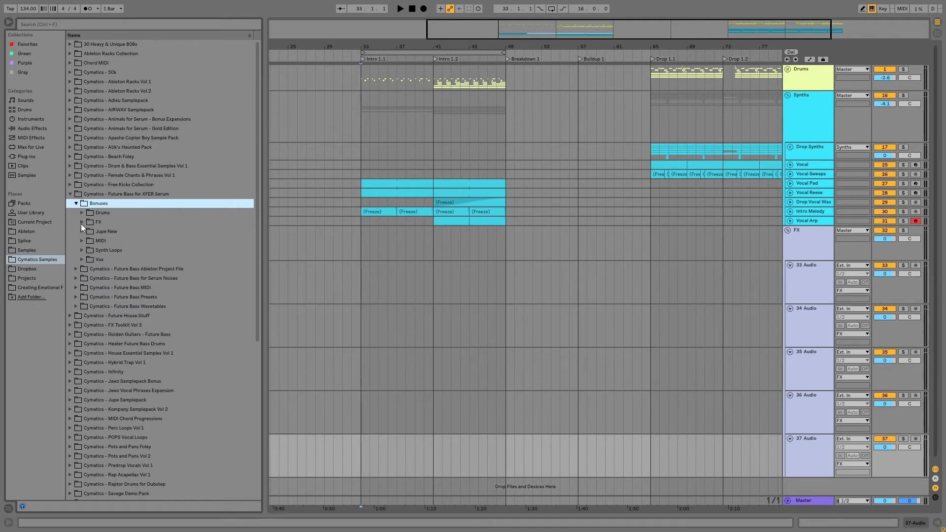
{"action": "left_click", "coordinate": [81, 222]}
{"action": "left_click", "coordinate": [88, 232]}
{"action": "scroll", "coordinate": [101, 235], "scroll_direction": "down", "scroll_amount": 2}
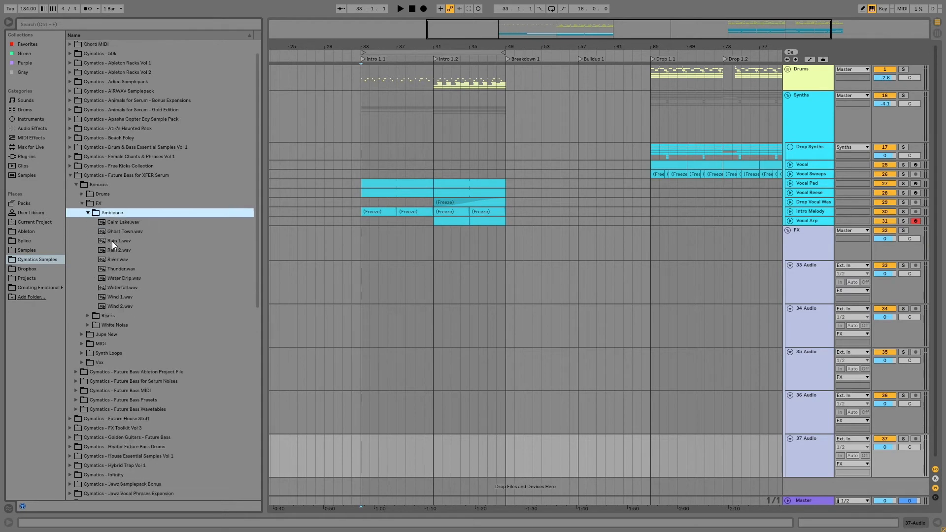
Place Rain 1.wav at bar 33 on the first FX track, turn off its warping, and play it in solo.
{"action": "left_click", "coordinate": [117, 240]}
{"action": "left_click_drag", "start_coordinate": [117, 241], "coordinate": [356, 280]}
{"action": "double_click", "coordinate": [408, 266]}
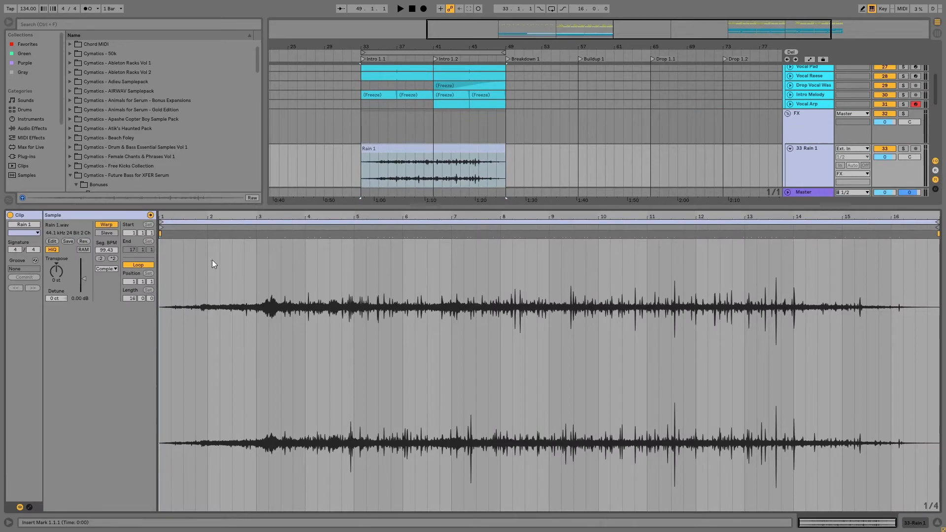
{"action": "left_click", "coordinate": [106, 225]}
{"action": "left_click", "coordinate": [903, 148]}
{"action": "key", "text": "space"}
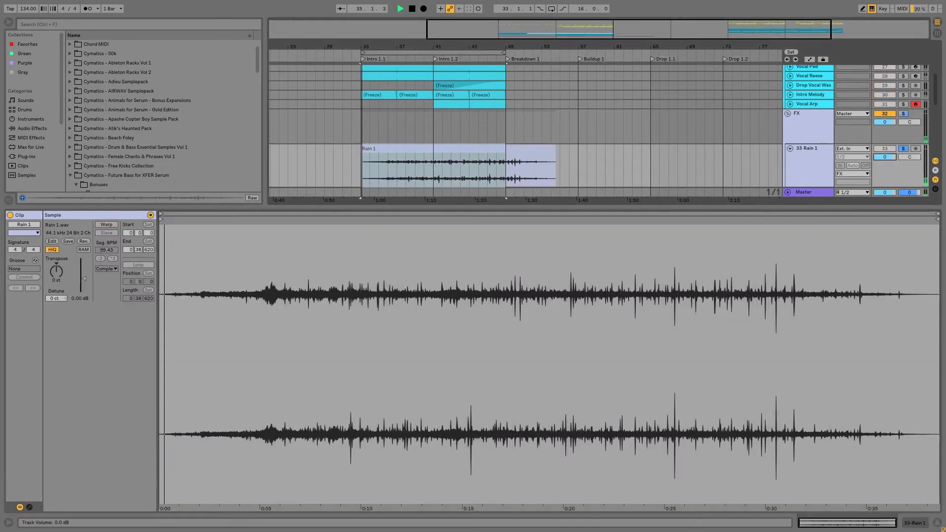
Add an EQ Eight to the rain track with a low cut at 91.8 Hz, and lower the track volume to -17.2 dB.
{"action": "left_click", "coordinate": [33, 128]}
{"action": "double_click", "coordinate": [102, 158]}
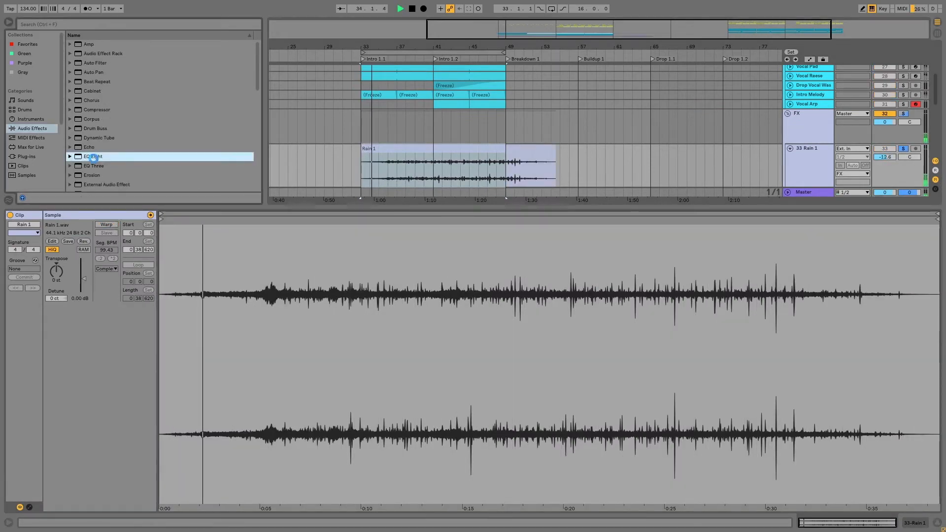
{"action": "left_click_drag", "start_coordinate": [65, 471], "coordinate": [91, 484]}
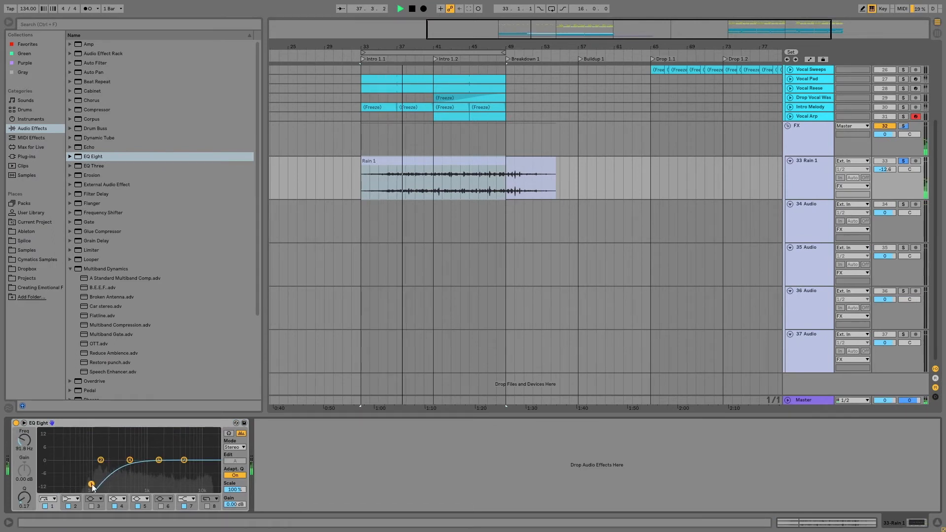
{"action": "left_click_drag", "start_coordinate": [885, 170], "coordinate": [885, 183]}
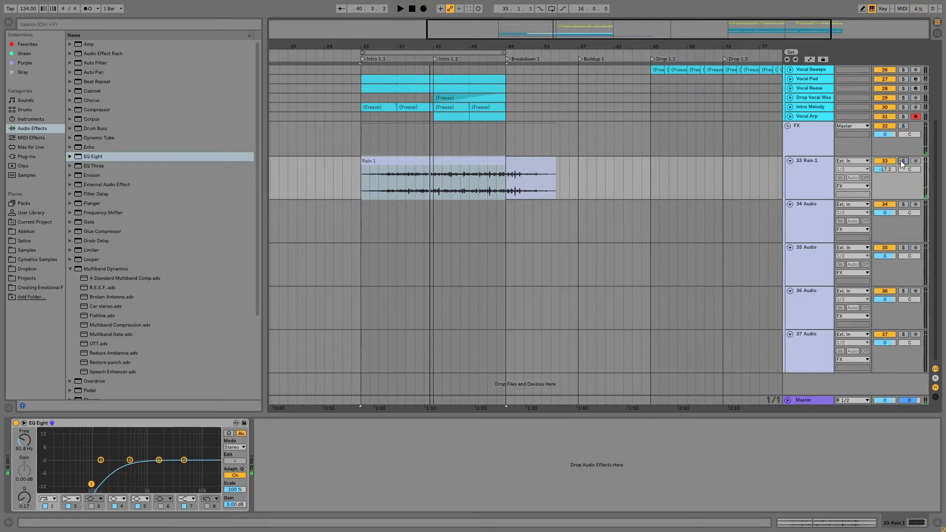
Play the Rain 1 clip from bar 33 in the full mix to check its level.
{"action": "double_click", "coordinate": [469, 161]}
{"action": "key", "text": "space"}
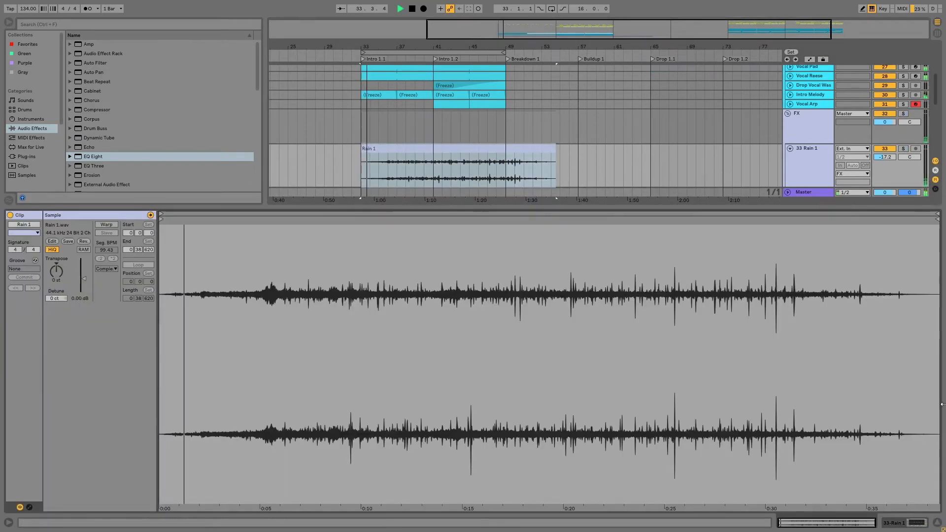
{"action": "left_click", "coordinate": [937, 522]}
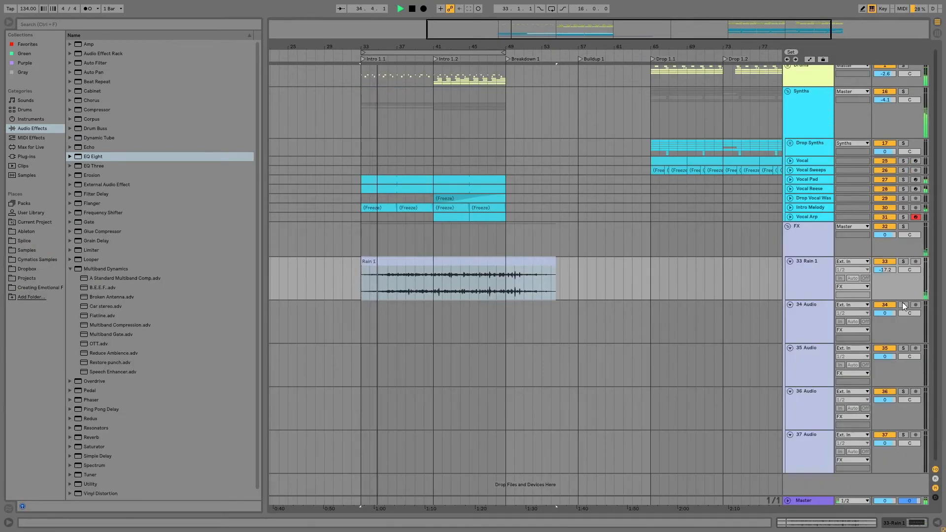
{"action": "key", "text": "space"}
{"action": "scroll", "coordinate": [790, 76], "scroll_direction": "up", "scroll_amount": 1}
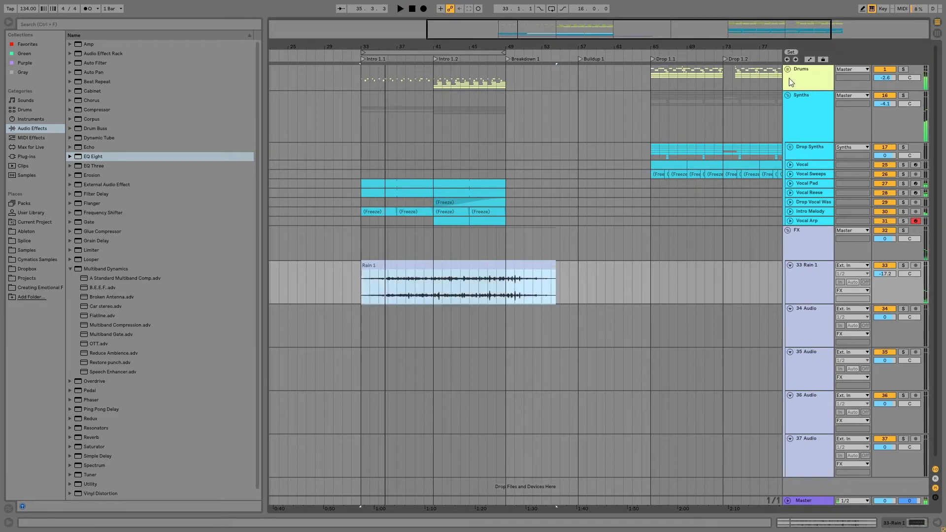
Unfold and solo the Drums group, and add an Auto Filter to it.
{"action": "left_click", "coordinate": [789, 69]}
{"action": "left_click", "coordinate": [788, 69]}
{"action": "left_click", "coordinate": [788, 69]}
{"action": "left_click", "coordinate": [789, 69]}
{"action": "left_click", "coordinate": [788, 69]}
{"action": "left_click", "coordinate": [904, 69]}
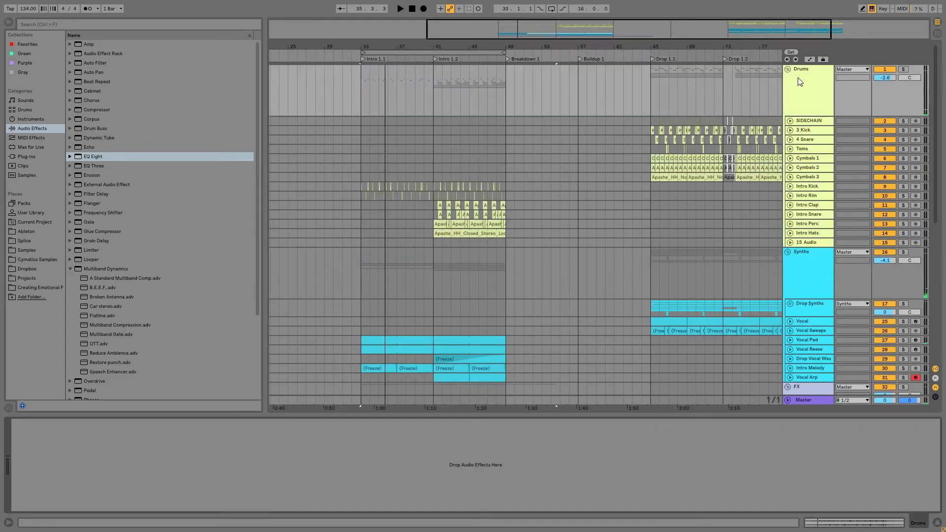
{"action": "double_click", "coordinate": [94, 63]}
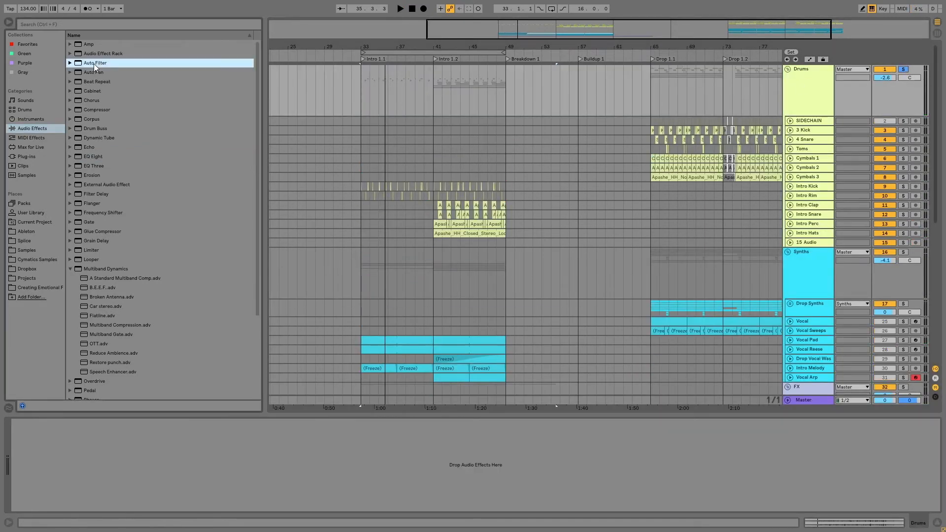
Set the Auto Filter's low-pass cutoff to 888 Hz while auditioning the drums from bar 33.
{"action": "left_click", "coordinate": [363, 99]}
{"action": "key", "text": "space"}
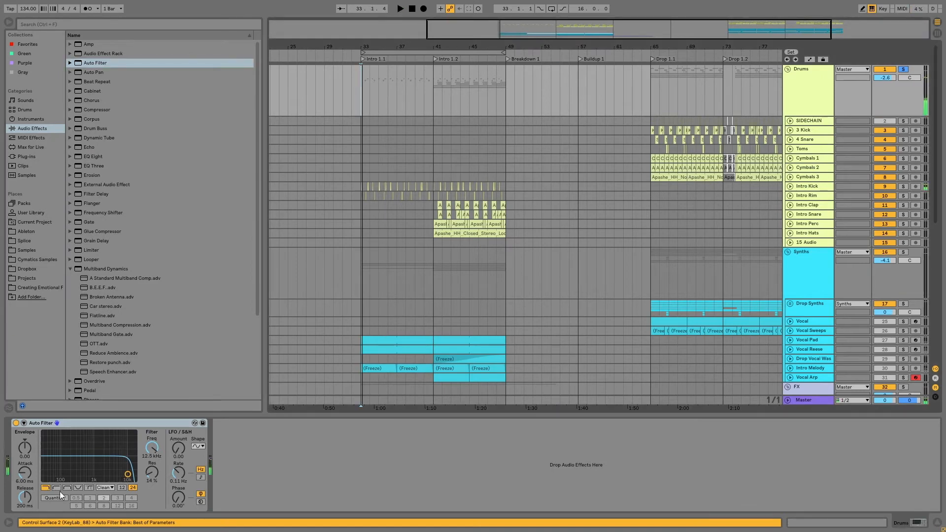
{"action": "key", "text": "space"}
{"action": "left_click_drag", "start_coordinate": [124, 479], "coordinate": [90, 474]}
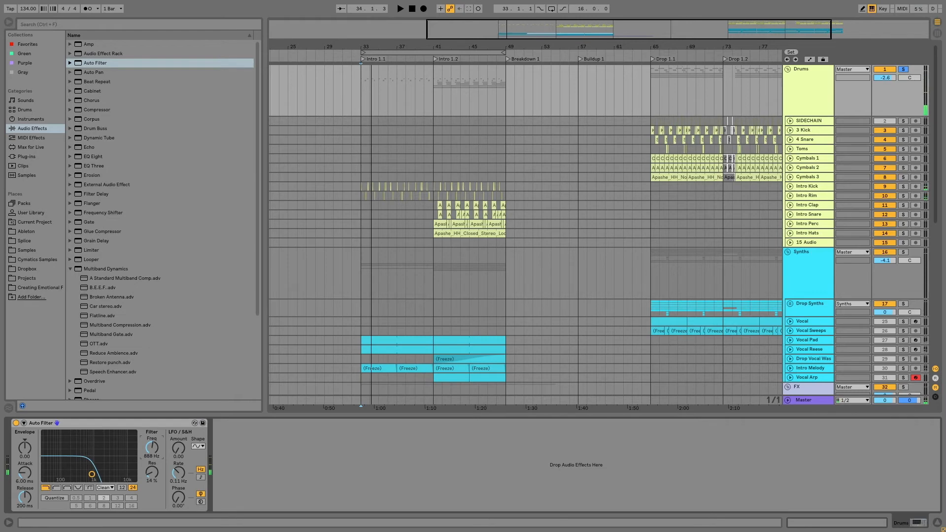
Automate the Auto Filter's frequency to rise from bar 33 to 41, and automate the device on only for that range.
{"action": "left_click_drag", "start_coordinate": [379, 46], "coordinate": [379, 54]}
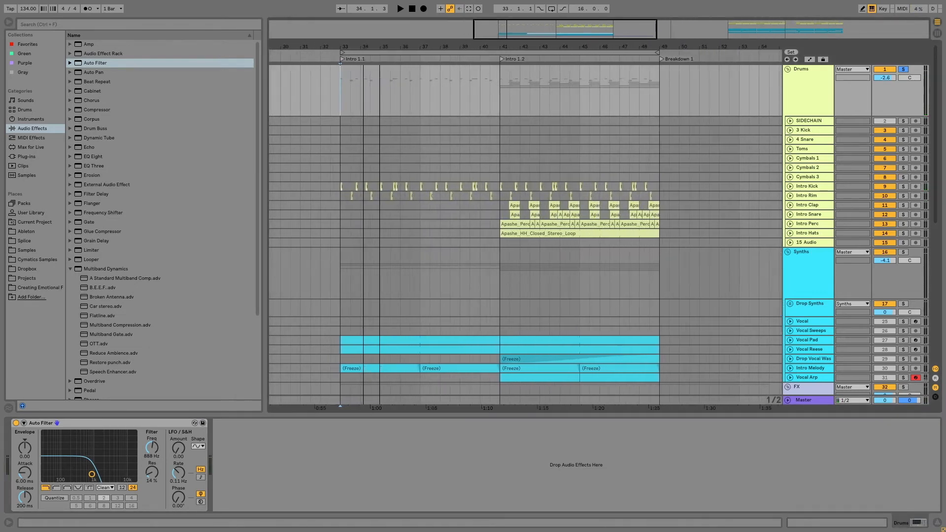
{"action": "key", "text": "a"}
{"action": "mouse_move", "coordinate": [340, 101]}
{"action": "left_mouse_down"}
{"action": "mouse_move", "coordinate": [493, 105]}
{"action": "mouse_move", "coordinate": [463, 92]}
{"action": "mouse_move", "coordinate": [334, 90]}
{"action": "left_mouse_up"}
{"action": "left_click", "coordinate": [339, 92]}
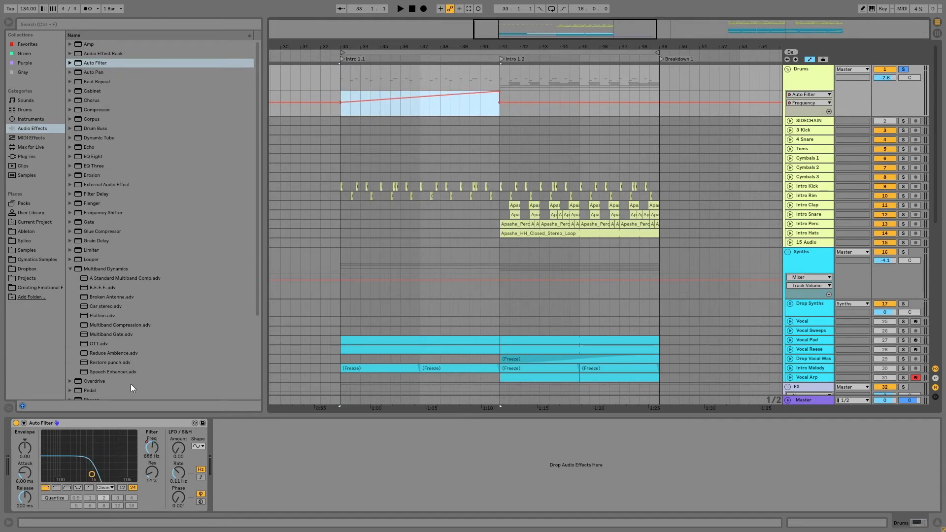
{"action": "left_click", "coordinate": [15, 423]}
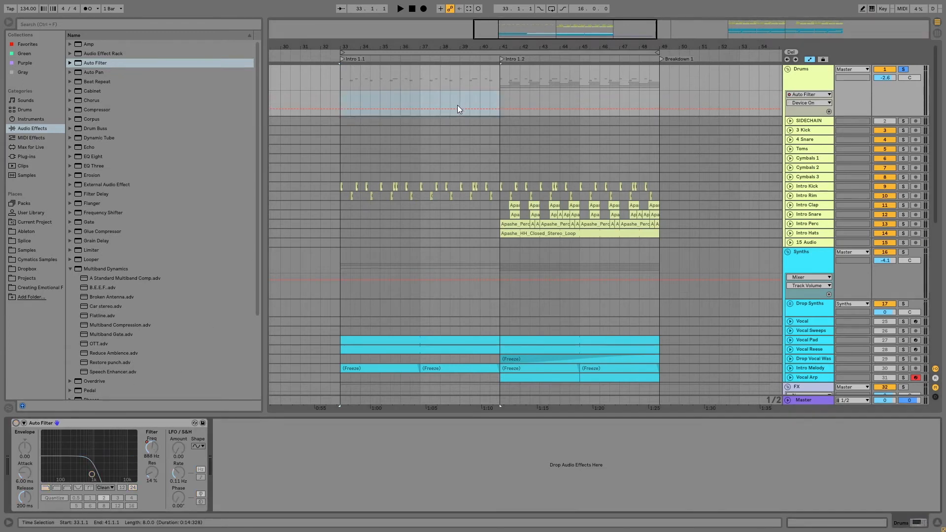
{"action": "left_click_drag", "start_coordinate": [457, 106], "coordinate": [459, 93]}
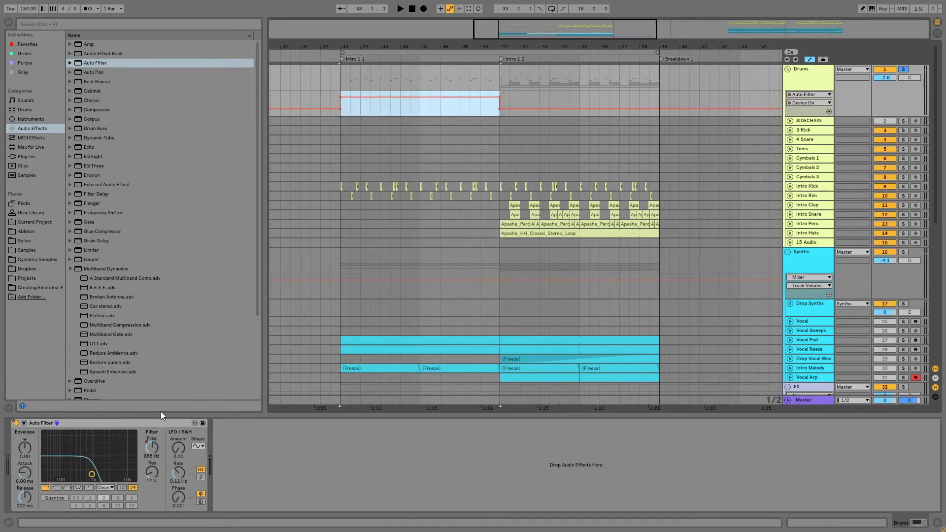
Duplicate the Auto Filter on the Drums group, make the copy a high-pass, and show its frequency automation.
{"action": "left_click", "coordinate": [132, 422]}
{"action": "key", "text": "ctrl+d"}
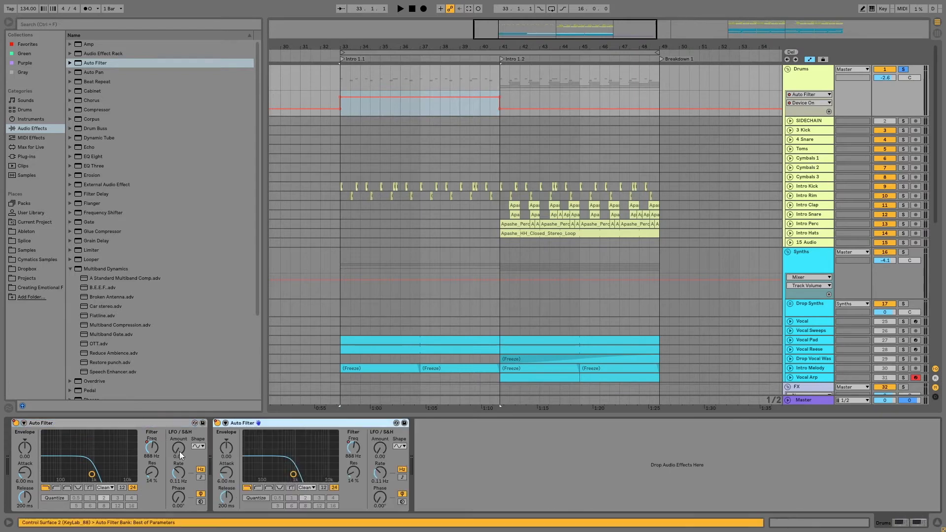
{"action": "left_click", "coordinate": [259, 487]}
{"action": "left_click", "coordinate": [355, 454]}
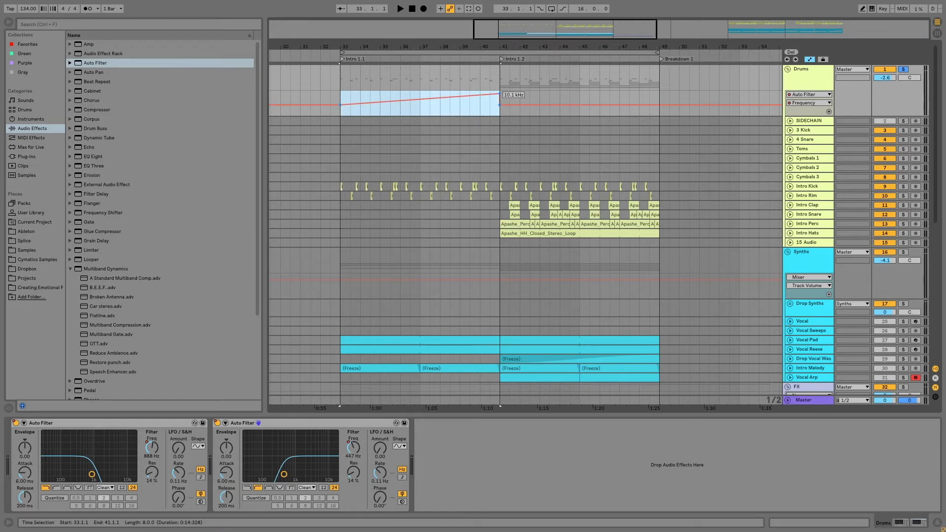
Automate the high-pass frequency to fall from bar 33 to about 101 Hz at bar 41, and audition the sweep.
{"action": "left_click", "coordinate": [497, 105]}
{"action": "left_click_drag", "start_coordinate": [499, 91], "coordinate": [500, 116]}
{"action": "left_click", "coordinate": [340, 97]}
{"action": "key", "text": "space"}
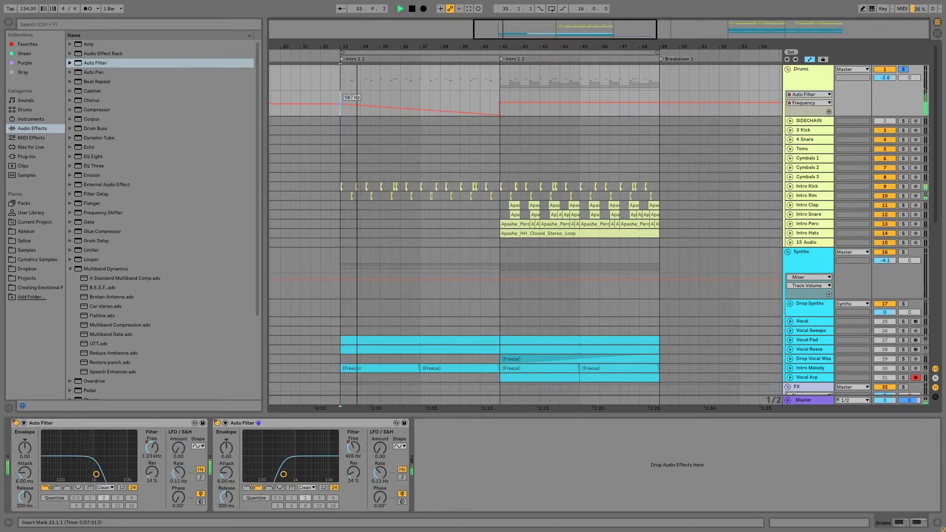
{"action": "left_click", "coordinate": [480, 98]}
{"action": "left_click_drag", "start_coordinate": [499, 116], "coordinate": [499, 111]}
{"action": "key", "text": "space"}
{"action": "key", "text": "space"}
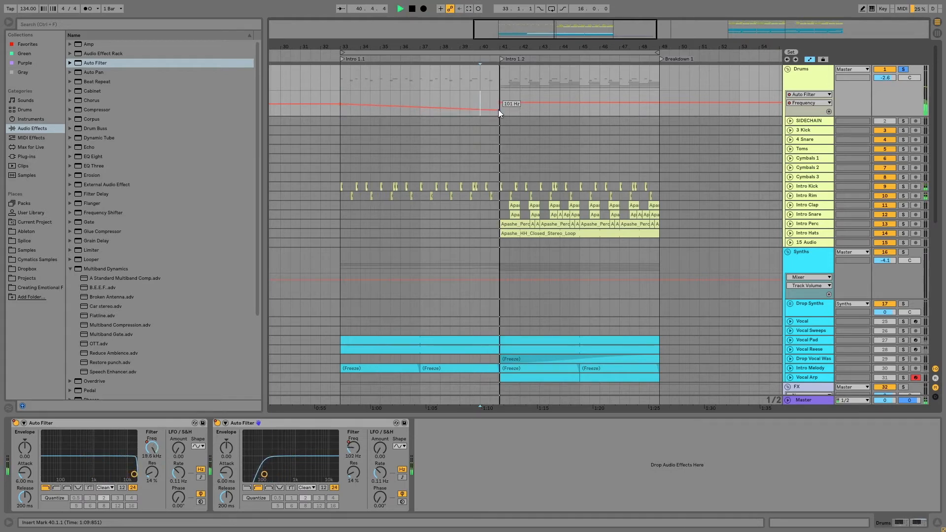
Take the Drums group out of solo and play the full mix from bar 33.
{"action": "left_click", "coordinate": [339, 91]}
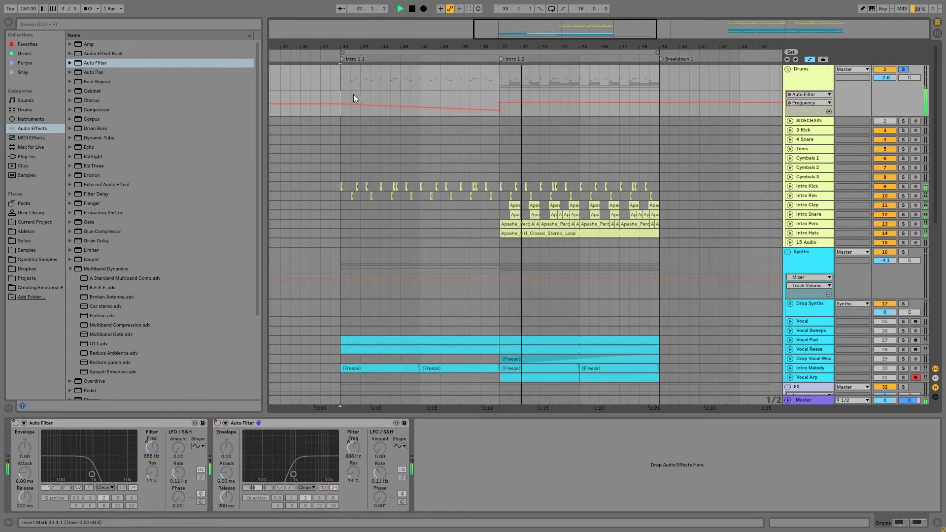
{"action": "left_click", "coordinate": [905, 69]}
{"action": "key", "text": "space"}
{"action": "key", "text": "space"}
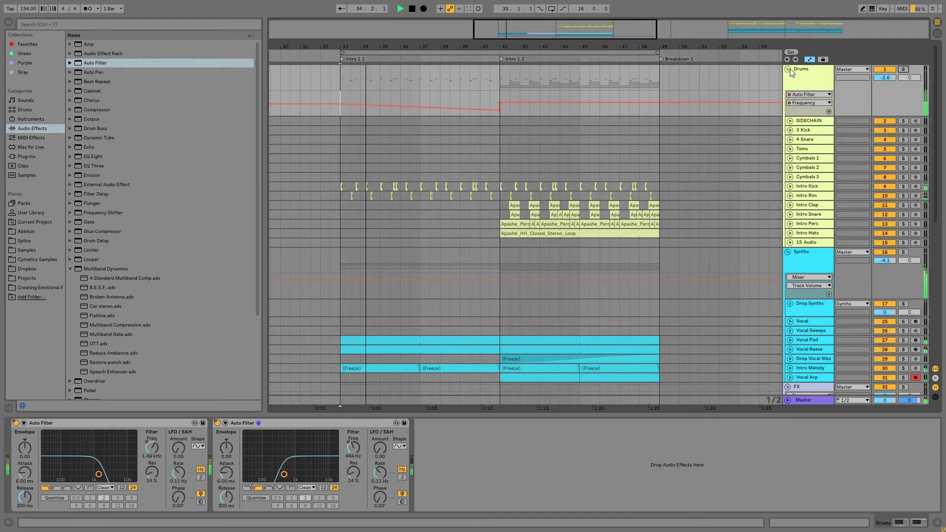
Bend the low-pass filter's rising frequency ramp downward into a curve, then hide the automation and fold the Drums group.
{"action": "left_click", "coordinate": [149, 448]}
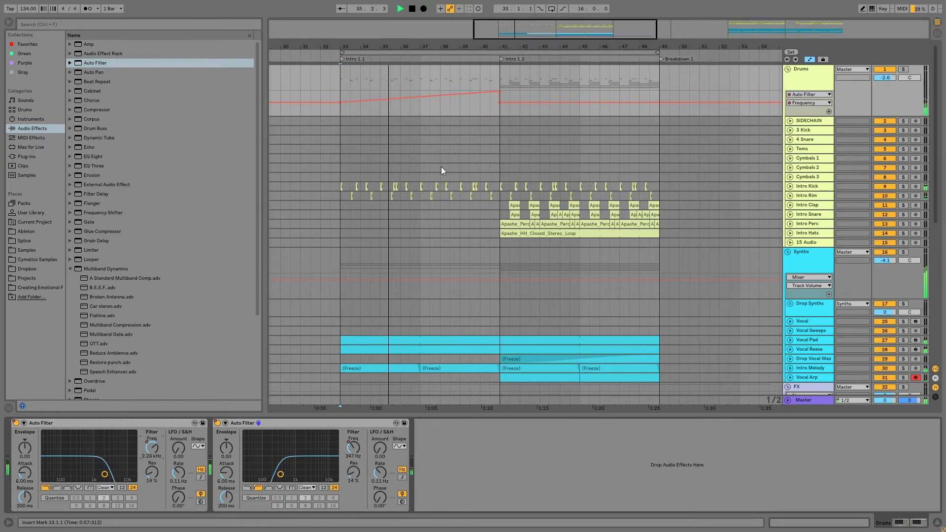
{"action": "left_click_drag", "start_coordinate": [434, 97], "coordinate": [423, 104]}
{"action": "key", "text": "a"}
{"action": "left_click", "coordinate": [788, 69]}
Set the Rain 1 track's volume to -19.4 dB in the full mix.
{"action": "left_click_drag", "start_coordinate": [663, 47], "coordinate": [636, 33]}
{"action": "left_click_drag", "start_coordinate": [889, 274], "coordinate": [889, 280]}
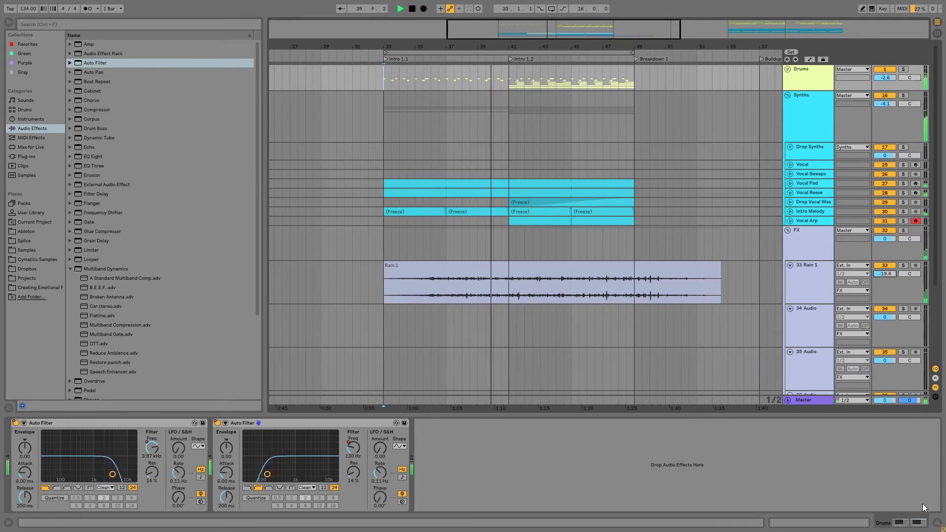
Hide the device view and save the project with the insert marker at bar 41 on track 34.
{"action": "left_click", "coordinate": [937, 523]}
{"action": "left_click", "coordinate": [509, 318]}
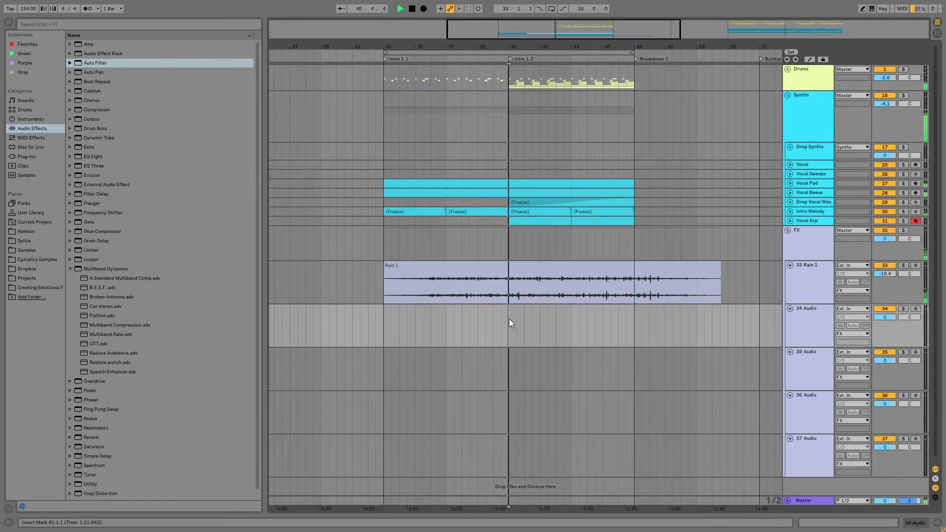
{"action": "key", "text": "ctrl+s"}
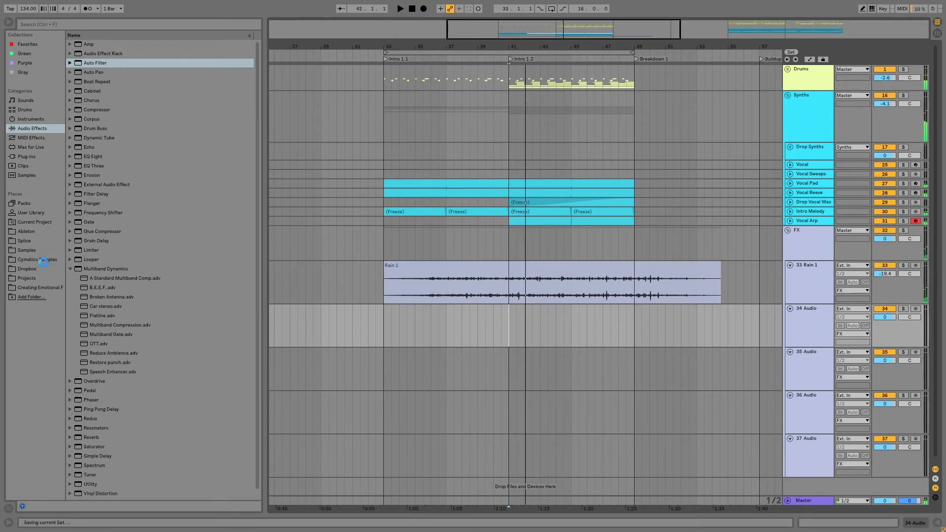
Look in the White Noise folder of the Cymatics Samples location, then search the samples for "impact".
{"action": "left_click", "coordinate": [44, 261]}
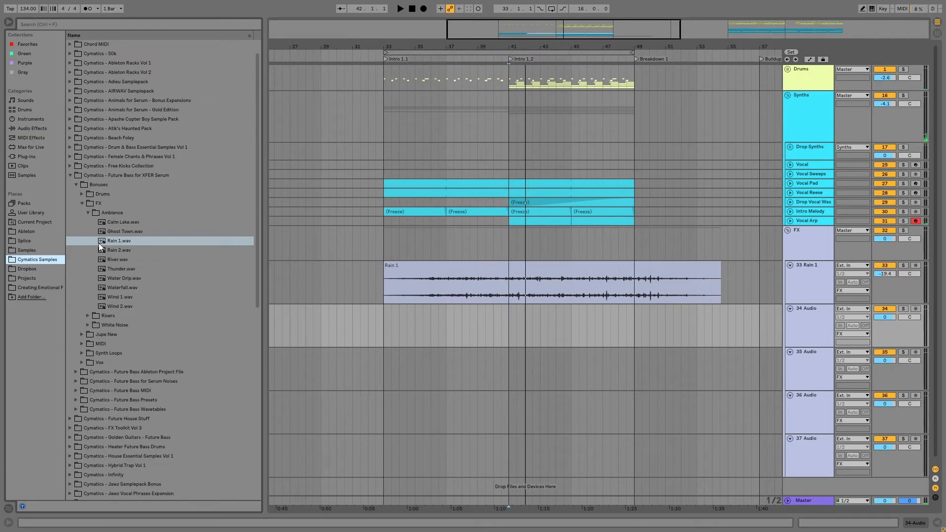
{"action": "left_click", "coordinate": [89, 213]}
{"action": "left_click", "coordinate": [88, 232]}
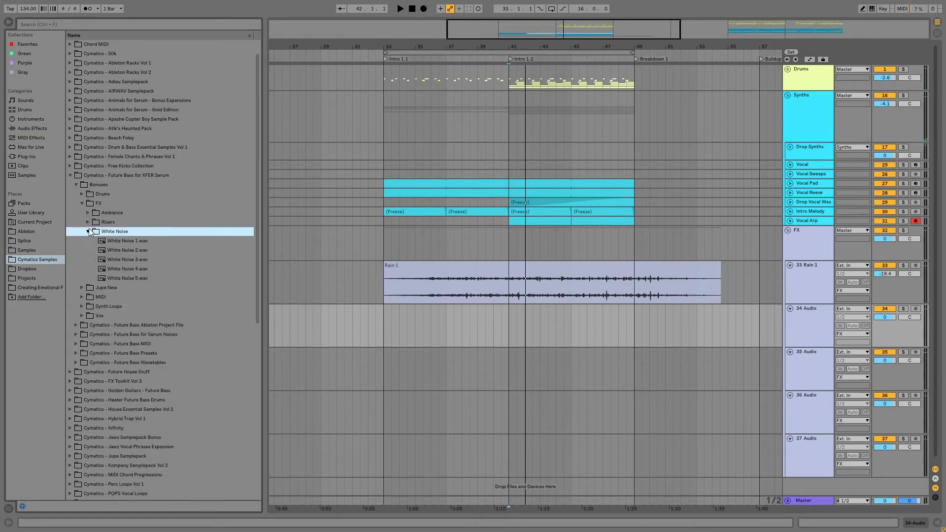
{"action": "left_click", "coordinate": [89, 231]}
{"action": "left_click", "coordinate": [116, 24]}
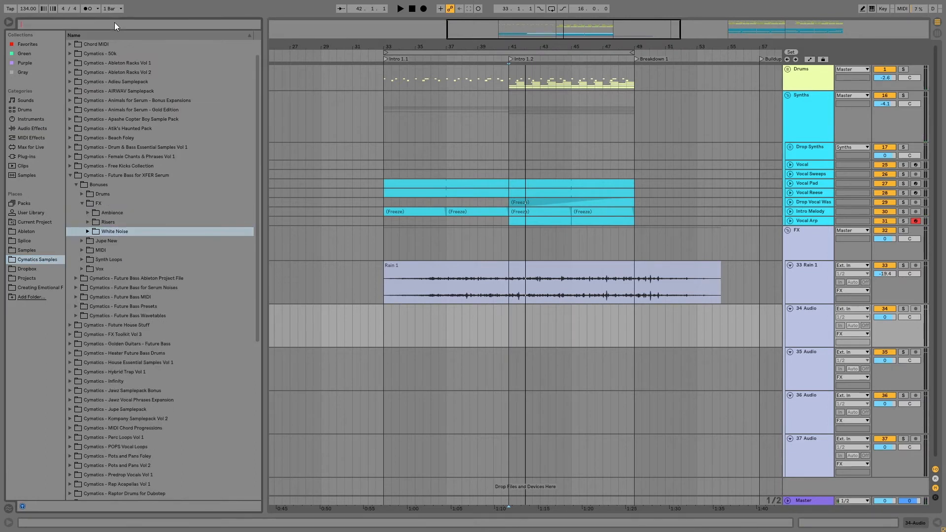
{"action": "type", "text": "impact"}
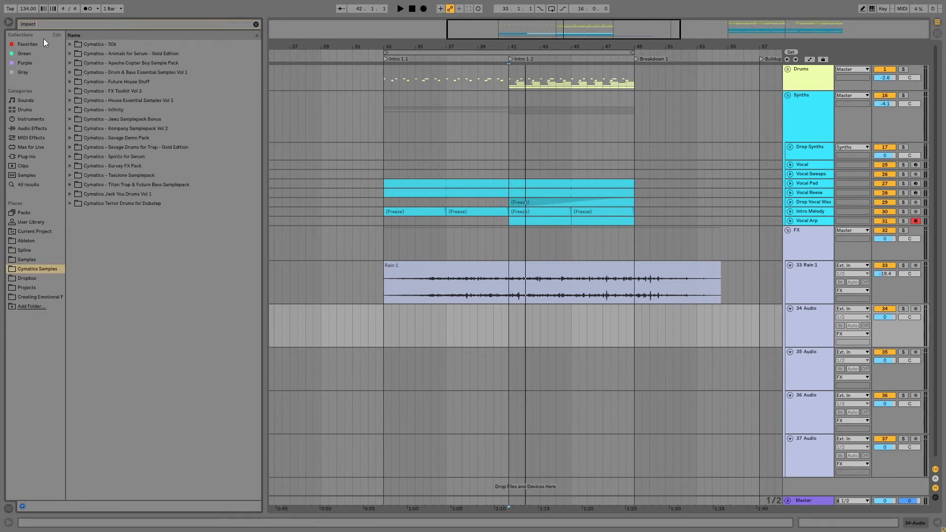
Place Cymatics - 50k Impact 2 from the 50k Samplepack's Impacts folder on track 34, spanning bars 39 to 41.
{"action": "left_click", "coordinate": [72, 44]}
{"action": "left_click", "coordinate": [76, 63]}
{"action": "left_click", "coordinate": [82, 73]}
{"action": "left_click", "coordinate": [88, 81]}
{"action": "left_click", "coordinate": [90, 92]}
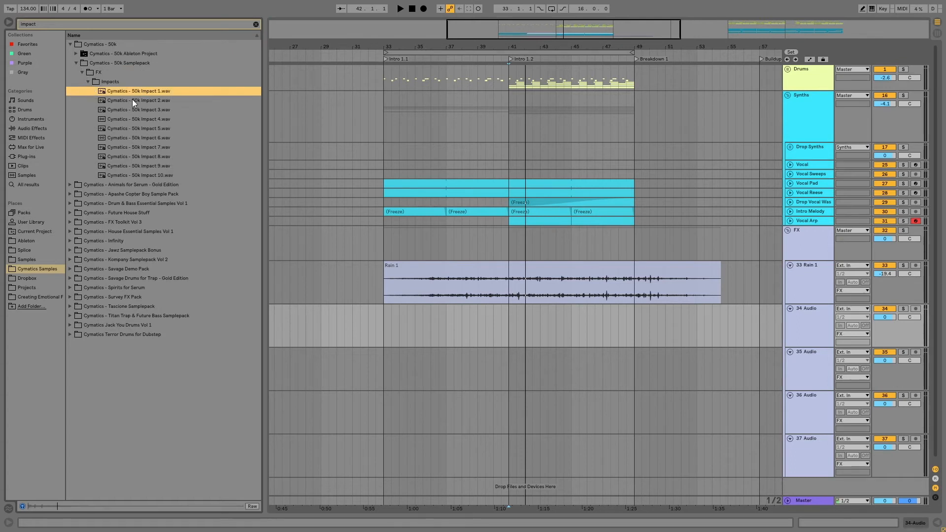
{"action": "left_click", "coordinate": [134, 101]}
{"action": "left_click_drag", "start_coordinate": [137, 103], "coordinate": [480, 323]}
Turn off warping for the 50k Impact 2 clip and reverse its sample.
{"action": "double_click", "coordinate": [496, 311]}
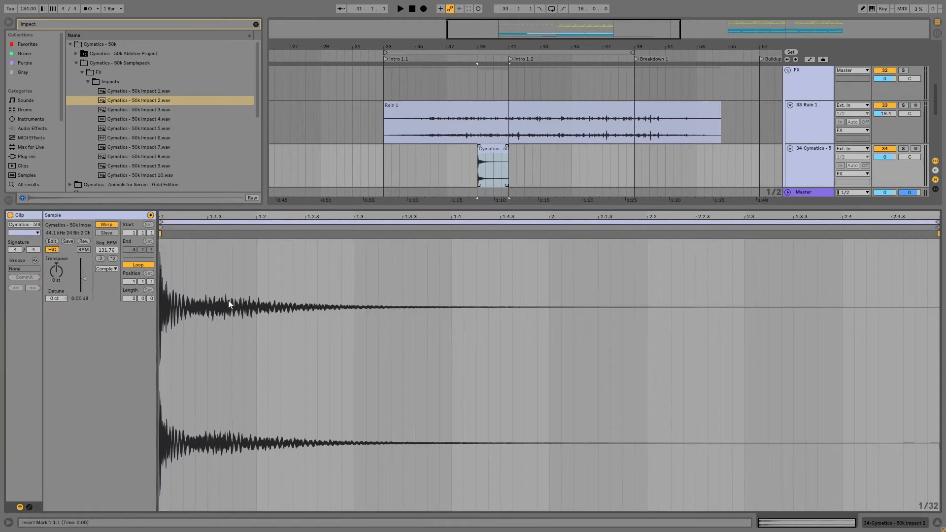
{"action": "left_click", "coordinate": [106, 225]}
{"action": "scroll", "coordinate": [502, 168], "scroll_direction": "up", "scroll_amount": 4}
{"action": "left_click_drag", "start_coordinate": [504, 151], "coordinate": [506, 156]}
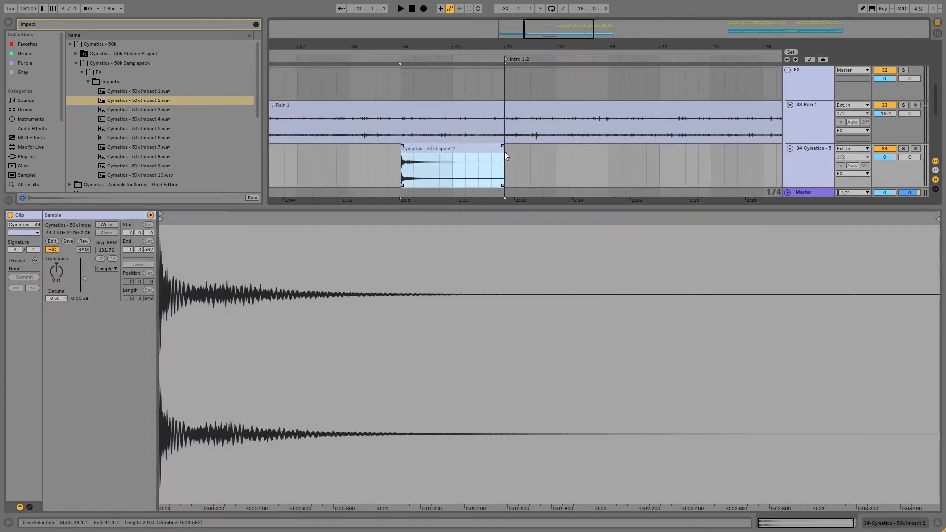
{"action": "left_click", "coordinate": [84, 241]}
{"action": "scroll", "coordinate": [504, 102], "scroll_direction": "up", "scroll_amount": 10}
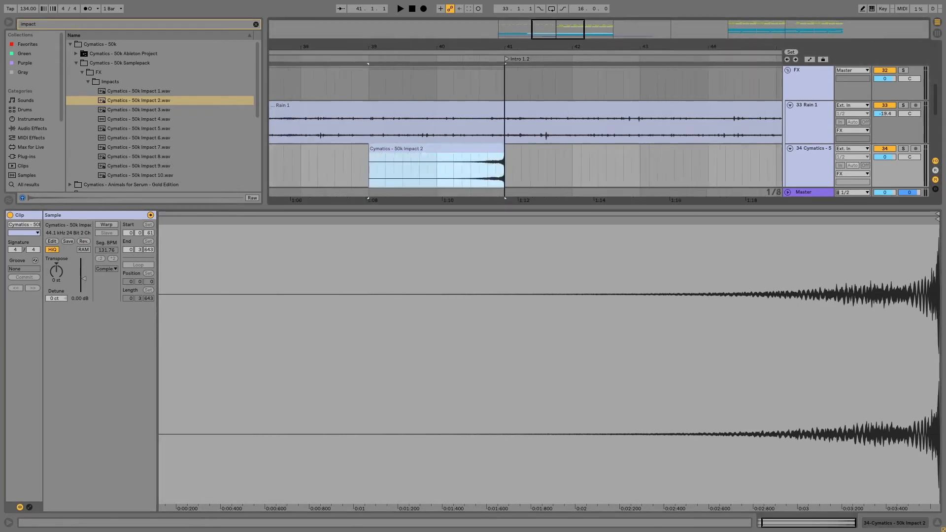
Align the reversed impact's peak with bar 41 and trim the clip's start to about bar 40.
{"action": "left_click_drag", "start_coordinate": [517, 159], "coordinate": [481, 153]}
{"action": "left_click_drag", "start_coordinate": [516, 47], "coordinate": [504, 17]}
{"action": "key", "text": "space"}
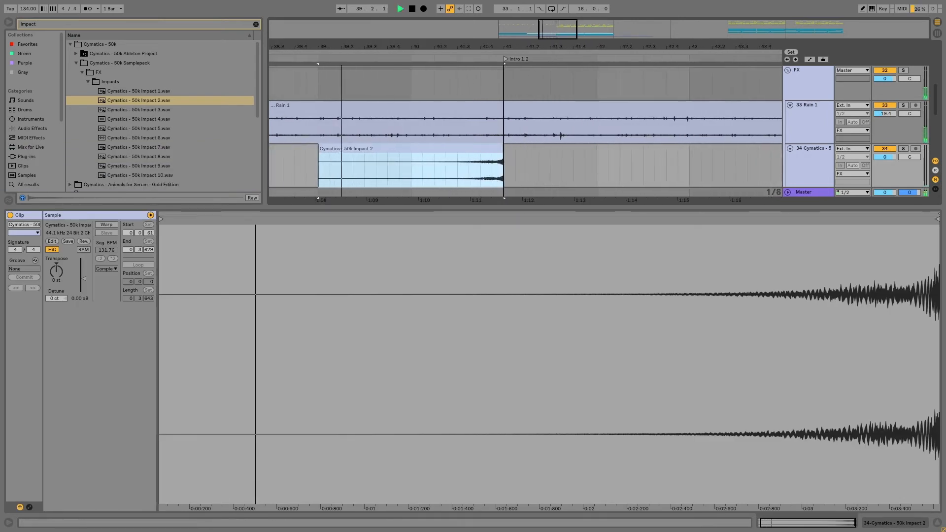
{"action": "left_click_drag", "start_coordinate": [319, 148], "coordinate": [412, 148]}
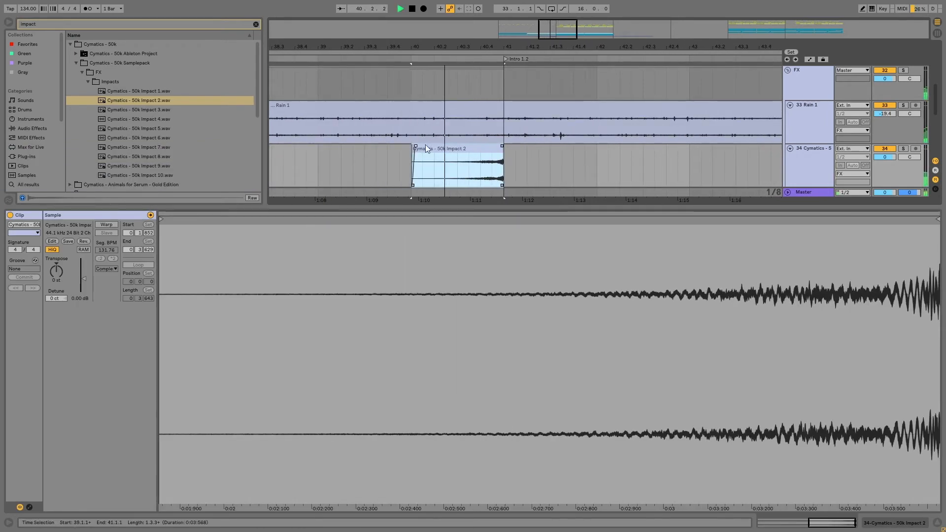
Fade the reversed impact in across its whole length and set track 34's volume to -11.4 dB during playback.
{"action": "left_click_drag", "start_coordinate": [885, 157], "coordinate": [885, 165]}
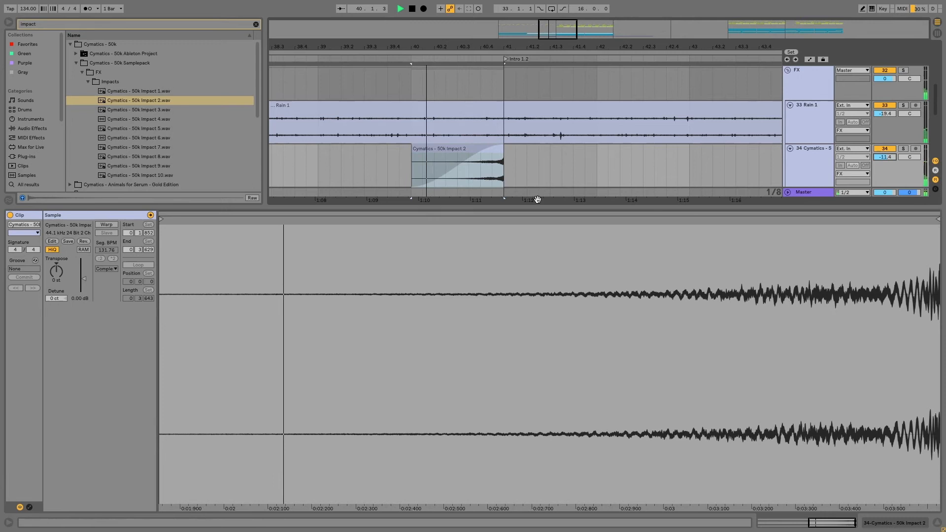
{"action": "left_click", "coordinate": [459, 180]}
{"action": "mouse_move", "coordinate": [506, 47]}
{"action": "left_mouse_down"}
{"action": "mouse_move", "coordinate": [503, 119]}
{"action": "mouse_move", "coordinate": [452, 148]}
{"action": "left_mouse_up"}
{"action": "key", "text": "space"}
{"action": "key", "text": "space"}
Duplicate track 34's content from bars 33 to 41 into bars 41 to 49, then stop playback and hide the clip view.
{"action": "left_click_drag", "start_coordinate": [466, 47], "coordinate": [463, 10]}
{"action": "left_click", "coordinate": [385, 164], "text": "shift"}
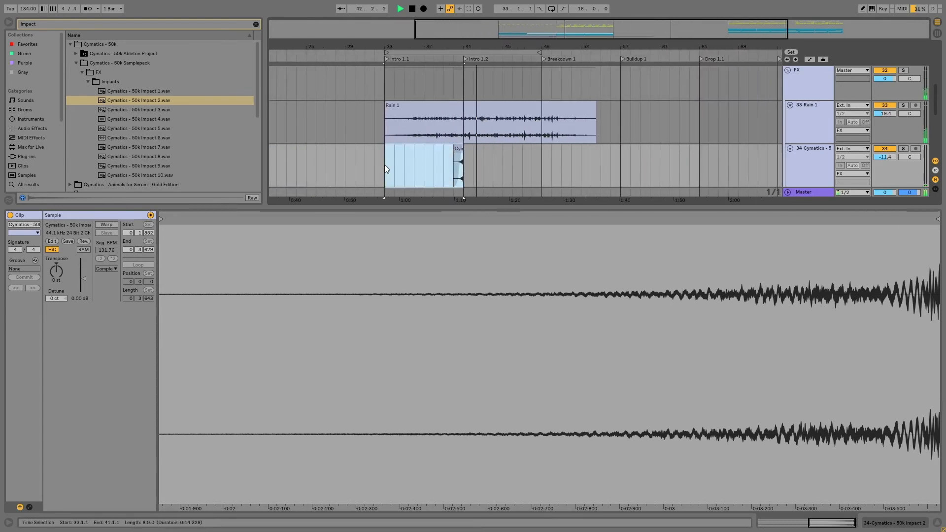
{"action": "key", "text": "ctrl+d"}
{"action": "key", "text": "space"}
{"action": "left_click", "coordinate": [934, 522]}
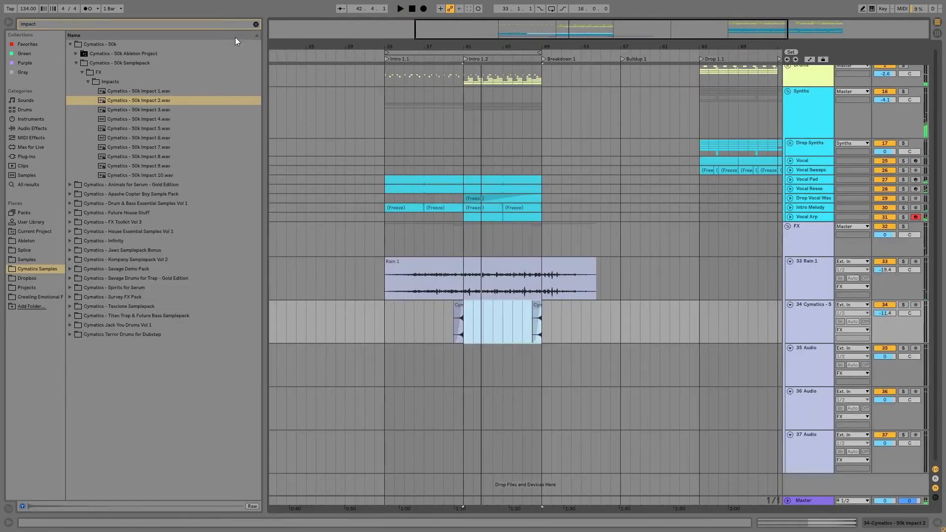
Clear the sample search and collapse the expanded Cymatics - Infinity folders.
{"action": "left_click", "coordinate": [255, 24]}
{"action": "scroll", "coordinate": [117, 348], "scroll_direction": "down", "scroll_amount": 5}
{"action": "scroll", "coordinate": [117, 349], "scroll_direction": "down", "scroll_amount": 3}
{"action": "left_click", "coordinate": [70, 382]}
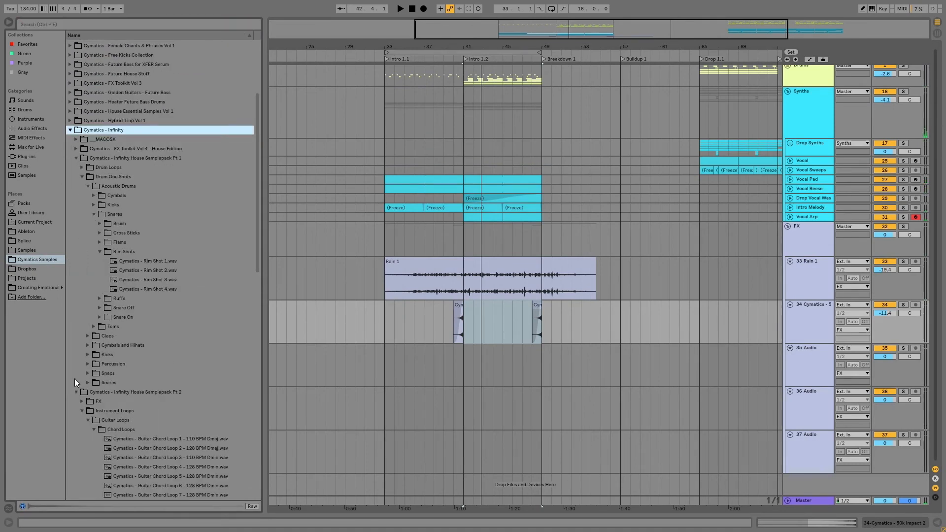
{"action": "left_click", "coordinate": [100, 252]}
{"action": "left_click", "coordinate": [82, 355]}
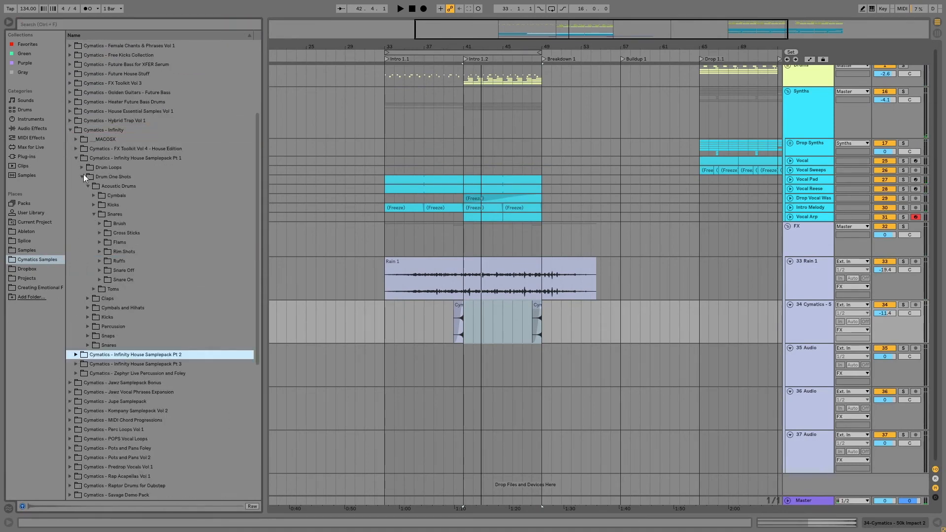
{"action": "left_click", "coordinate": [70, 131]}
{"action": "scroll", "coordinate": [78, 152], "scroll_direction": "up", "scroll_amount": 2}
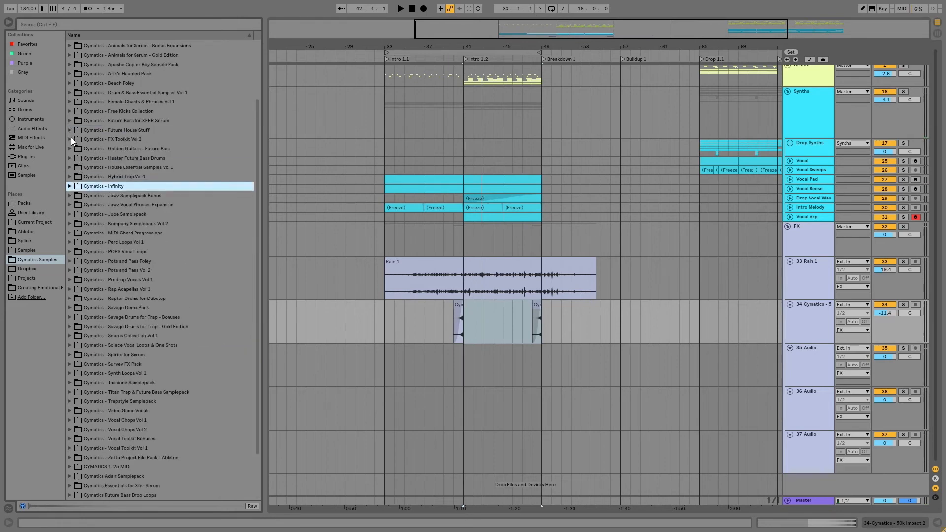
Place Cymatics - White Noise Down 1 from FX Toolkit Vol 3 at bar 41 on track 35 and set the track's volume to -17.6 dB.
{"action": "left_click", "coordinate": [70, 139]}
{"action": "left_click", "coordinate": [76, 196]}
{"action": "left_click", "coordinate": [81, 214]}
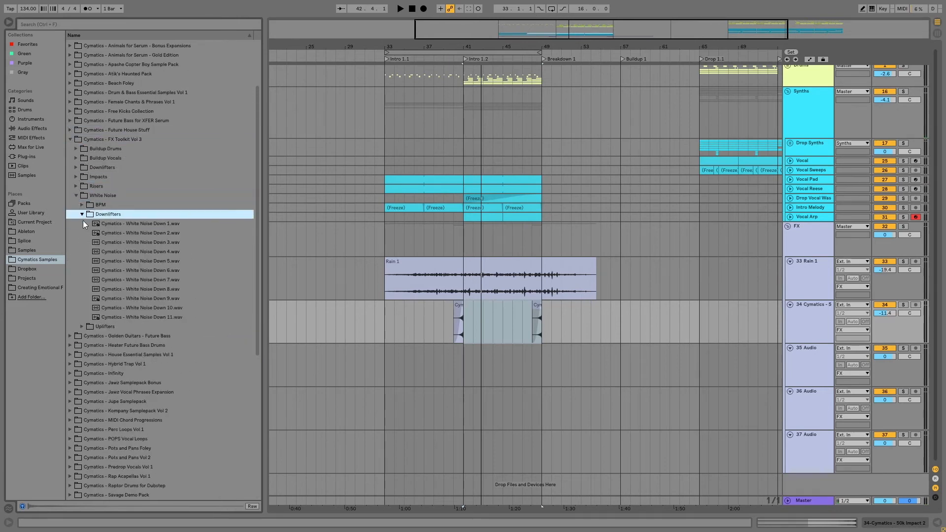
{"action": "left_click", "coordinate": [108, 224]}
{"action": "left_click_drag", "start_coordinate": [114, 224], "coordinate": [465, 364]}
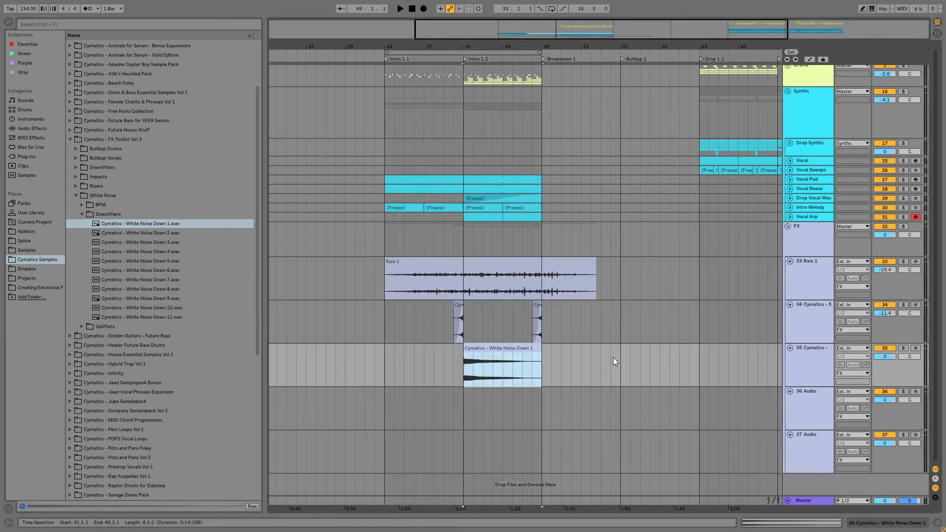
{"action": "key", "text": "space"}
{"action": "left_click_drag", "start_coordinate": [889, 355], "coordinate": [889, 393]}
Turn off warping for the White Noise Down 1 clip, then hide the clip view and save the project.
{"action": "double_click", "coordinate": [483, 350]}
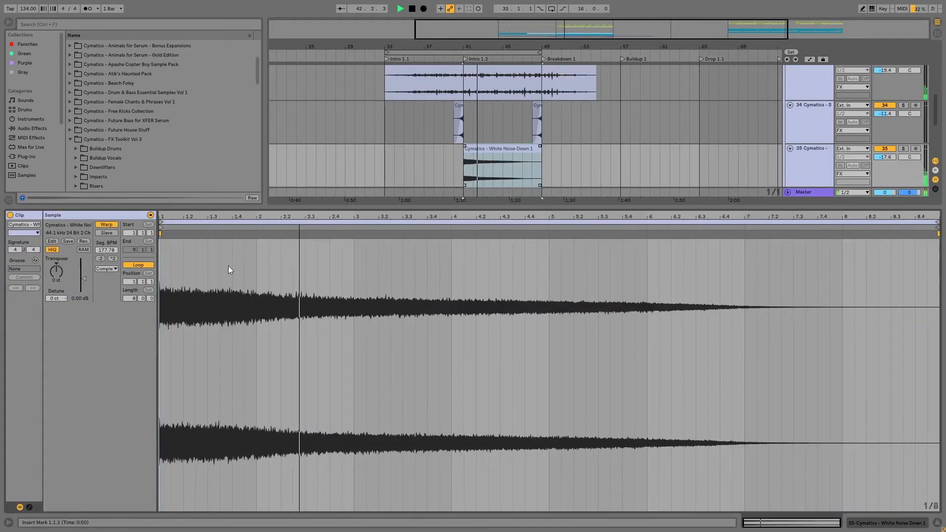
{"action": "left_click", "coordinate": [106, 224]}
{"action": "key", "text": "ctrl+alt+l"}
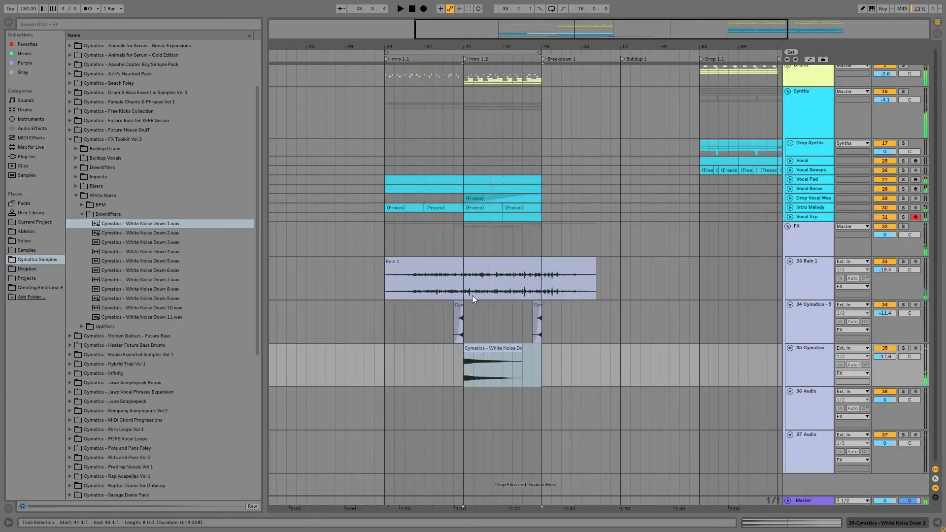
{"action": "left_click", "coordinate": [436, 314]}
{"action": "key", "text": "ctrl+s"}
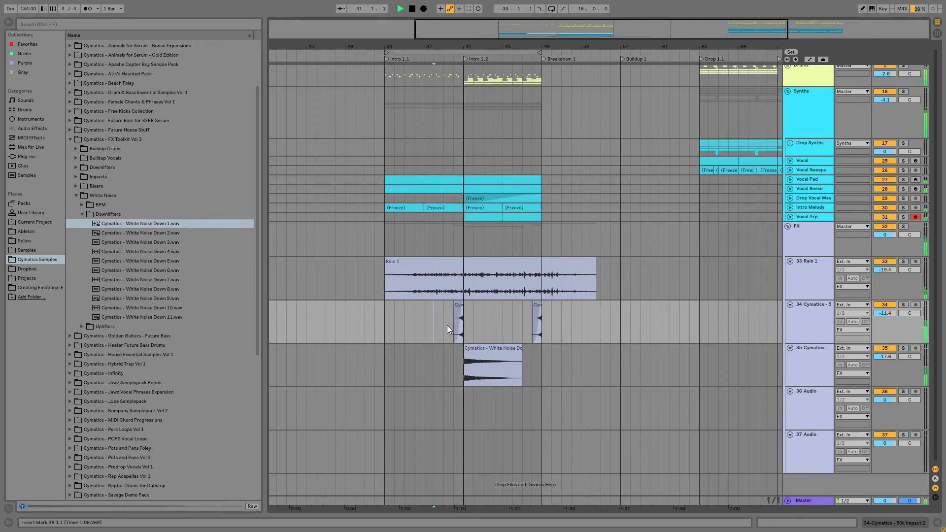
Browse and audition the impact samples in the FX Toolkit Vol 3 Impacts folder, including Impact 22.
{"action": "left_click", "coordinate": [83, 213]}
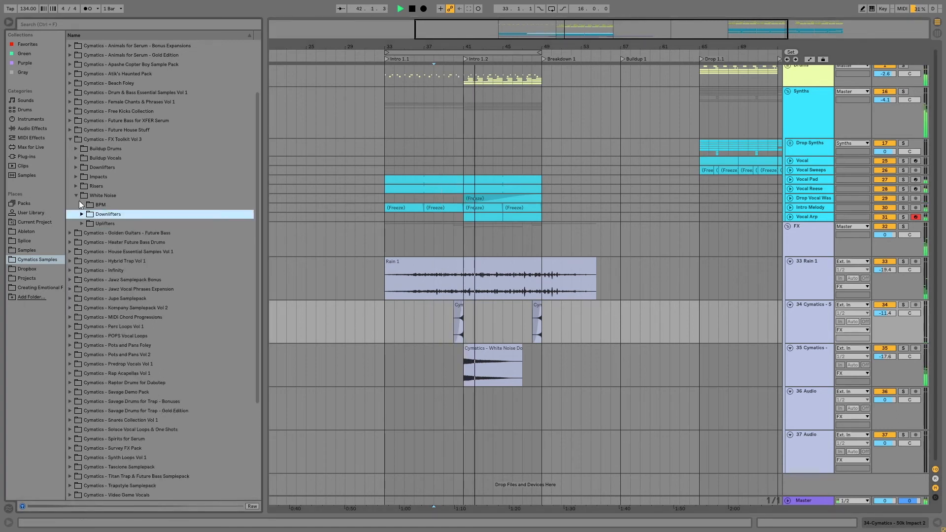
{"action": "left_click", "coordinate": [76, 195]}
{"action": "left_click", "coordinate": [77, 177]}
{"action": "left_click", "coordinate": [147, 243]}
{"action": "scroll", "coordinate": [148, 256], "scroll_direction": "down", "scroll_amount": 3}
{"action": "left_click", "coordinate": [151, 314]}
{"action": "scroll", "coordinate": [152, 316], "scroll_direction": "down", "scroll_amount": 3}
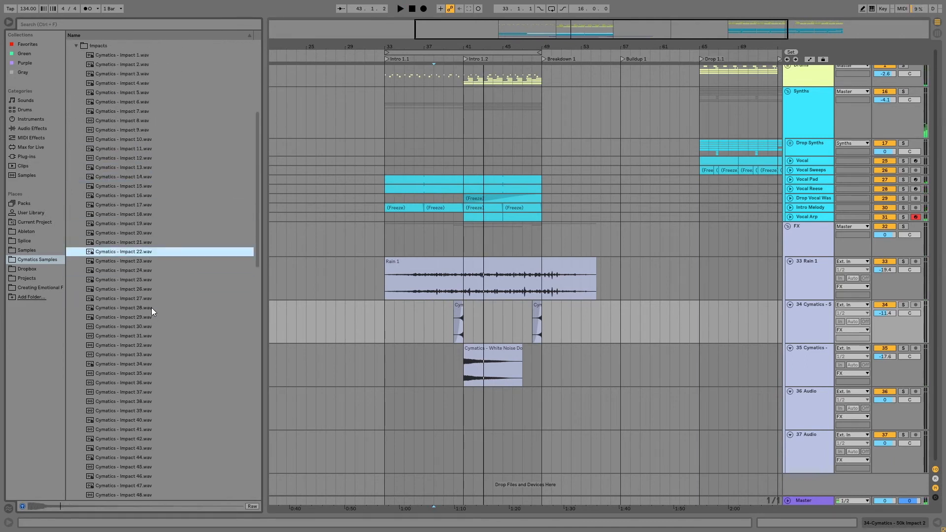
{"action": "scroll", "coordinate": [167, 426], "scroll_direction": "down", "scroll_amount": 5}
Audition Cymatics - Impact 75 and place it on track 36 near bar 49.
{"action": "left_click", "coordinate": [385, 339]}
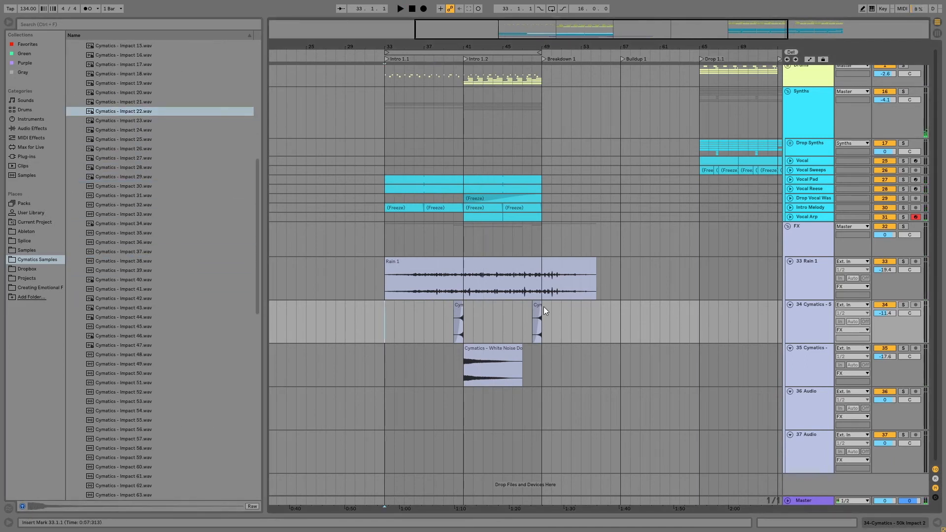
{"action": "left_click_drag", "start_coordinate": [612, 353], "coordinate": [612, 353]}
{"action": "scroll", "coordinate": [182, 336], "scroll_direction": "down", "scroll_amount": 7}
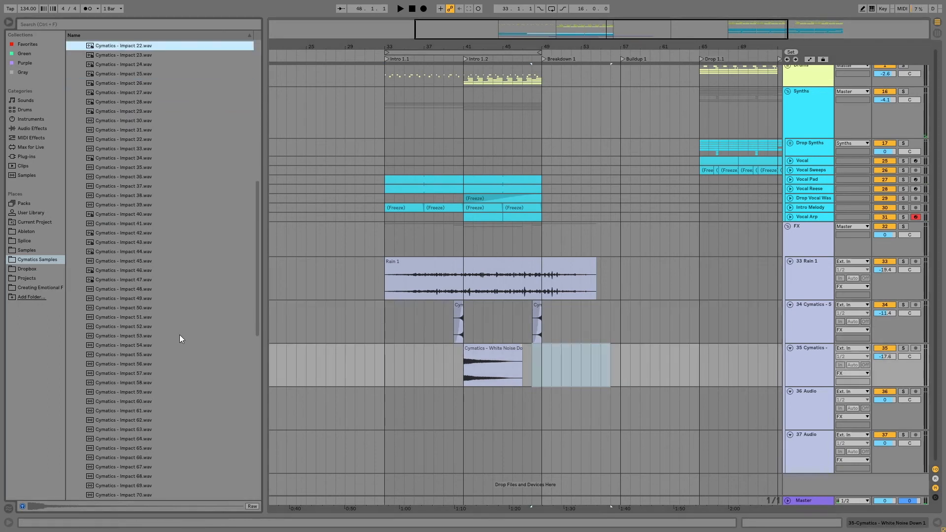
{"action": "left_click", "coordinate": [132, 412]}
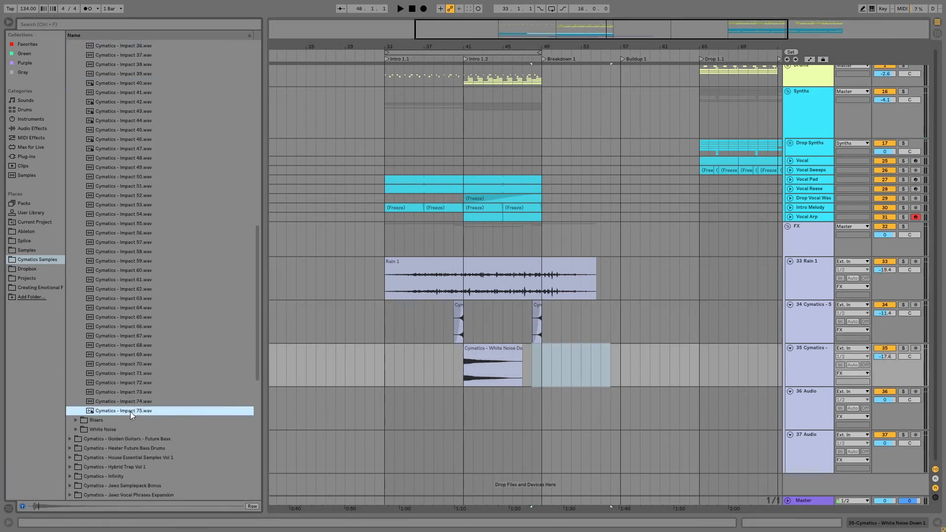
{"action": "left_click_drag", "start_coordinate": [310, 415], "coordinate": [533, 419]}
Turn off warping for the Impact 75 clip and align its hit with the start of bar 49.
{"action": "double_click", "coordinate": [551, 393]}
{"action": "left_click", "coordinate": [106, 225]}
{"action": "left_click_drag", "start_coordinate": [541, 46], "coordinate": [452, 143]}
{"action": "left_click_drag", "start_coordinate": [362, 151], "coordinate": [491, 152]}
{"action": "left_click_drag", "start_coordinate": [478, 41], "coordinate": [478, 130]}
{"action": "left_click_drag", "start_coordinate": [408, 149], "coordinate": [494, 154]}
{"action": "left_click_drag", "start_coordinate": [459, 44], "coordinate": [449, 8]}
Split the Impact 75 clip at 49.1.2 and at bar 49 to separate its lead-in, hit and tail.
{"action": "left_click", "coordinate": [477, 178]}
{"action": "key", "text": "ctrl+e"}
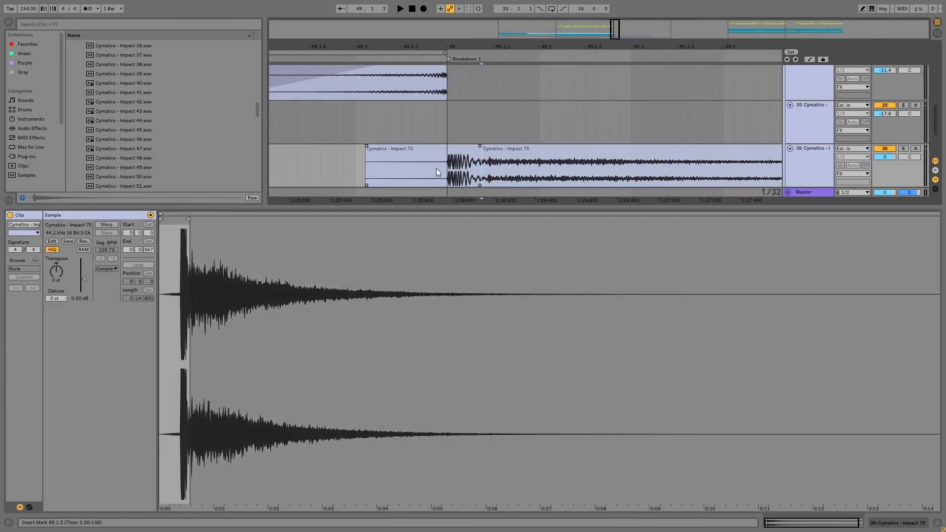
{"action": "key", "text": "ctrl+e"}
Lower the gain of the impact's hit section to -5.82 dB and crossfade it into the tail.
{"action": "left_click_drag", "start_coordinate": [84, 277], "coordinate": [84, 297]}
{"action": "left_click_drag", "start_coordinate": [483, 170], "coordinate": [428, 148]}
{"action": "left_click", "coordinate": [485, 149]}
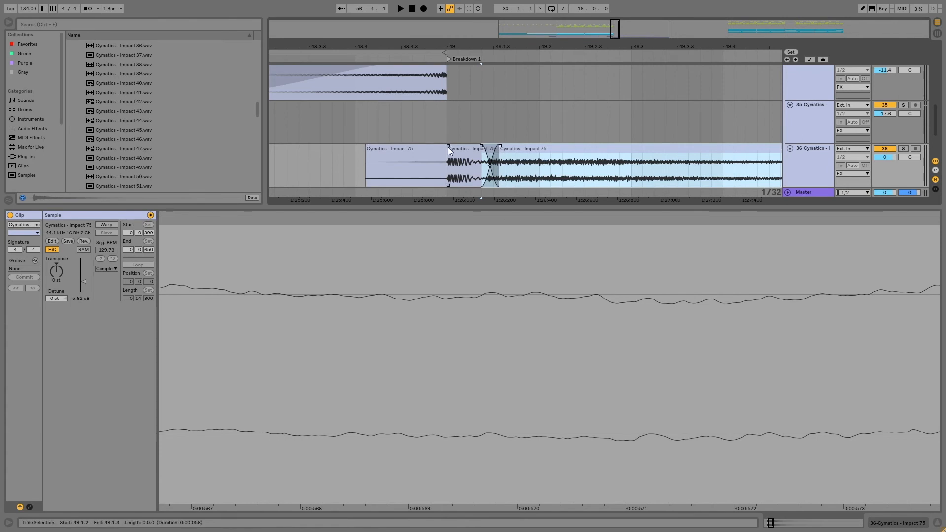
Raise the impact lead-in's gain to 14.2 dB, crossfade it into the hit and play the result.
{"action": "left_click", "coordinate": [413, 149]}
{"action": "left_click_drag", "start_coordinate": [84, 279], "coordinate": [84, 267]}
{"action": "key", "text": "space"}
{"action": "key", "text": "space"}
{"action": "key", "text": "space"}
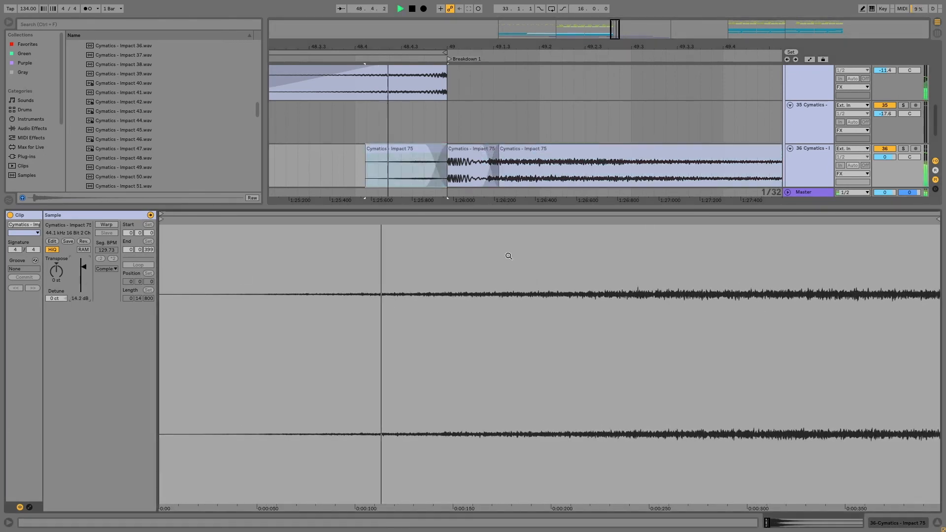
Solo track 36 and set its volume to -4.3 dB, then stop playback.
{"action": "left_click", "coordinate": [903, 148]}
{"action": "left_click_drag", "start_coordinate": [886, 157], "coordinate": [885, 161]}
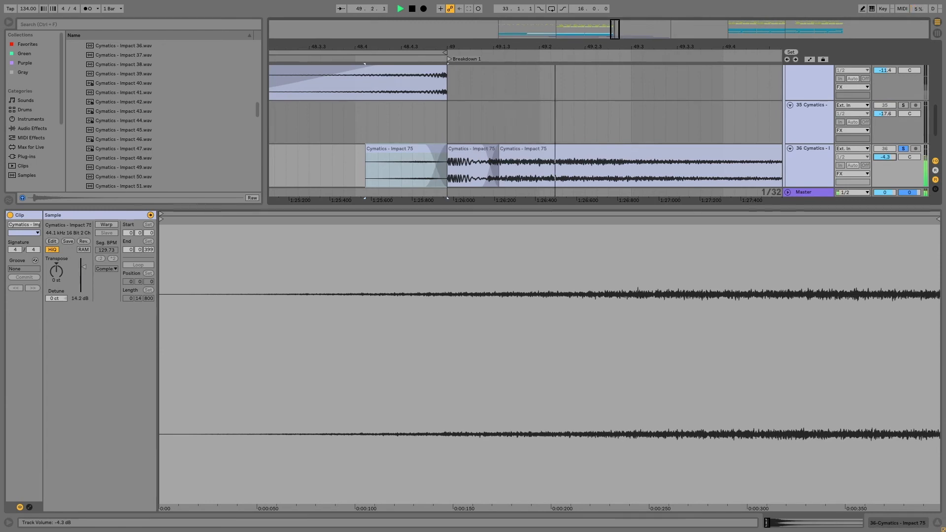
{"action": "key", "text": "space"}
Select all three Impact 75 sections and add an EQ Eight to track 36.
{"action": "left_click", "coordinate": [722, 151], "text": "shift"}
{"action": "left_click", "coordinate": [43, 129]}
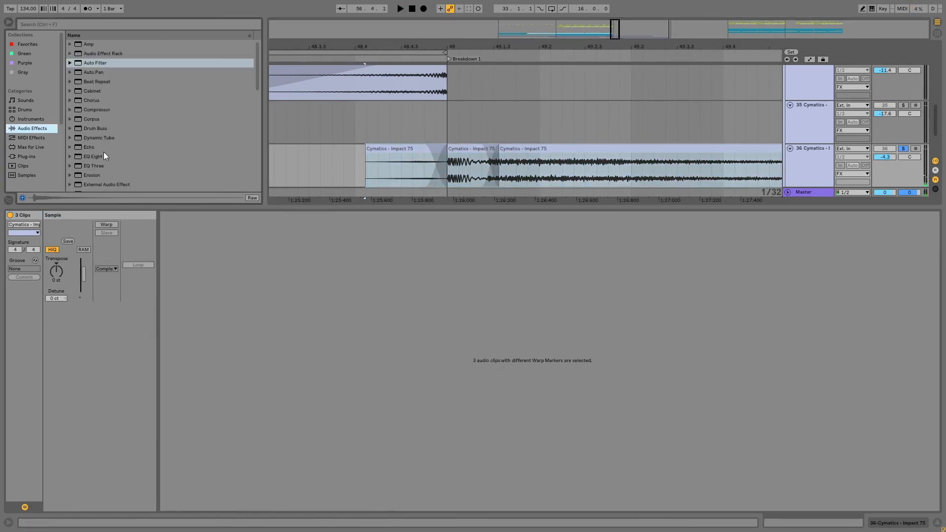
{"action": "double_click", "coordinate": [107, 156]}
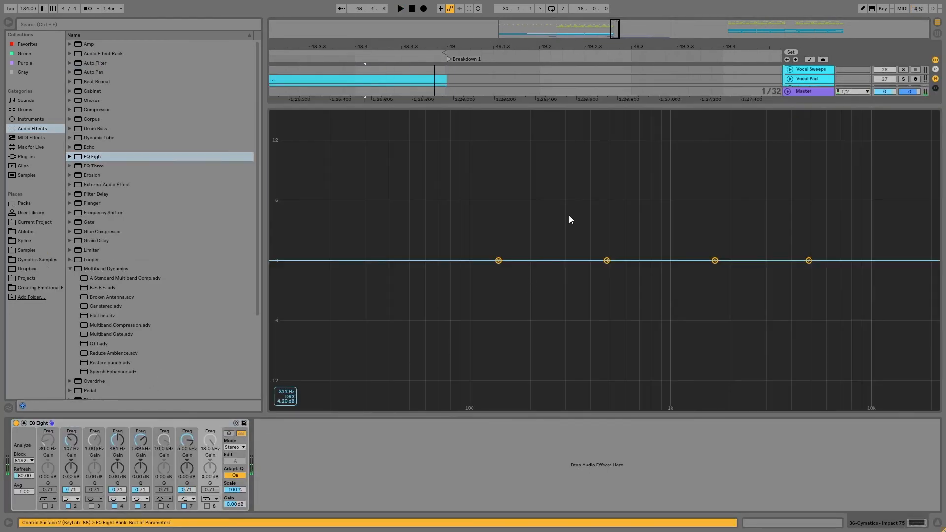
Play the soloed impact and boost EQ Eight's band 5 by 15 dB at 971 Hz to find a resonance.
{"action": "key", "text": "space"}
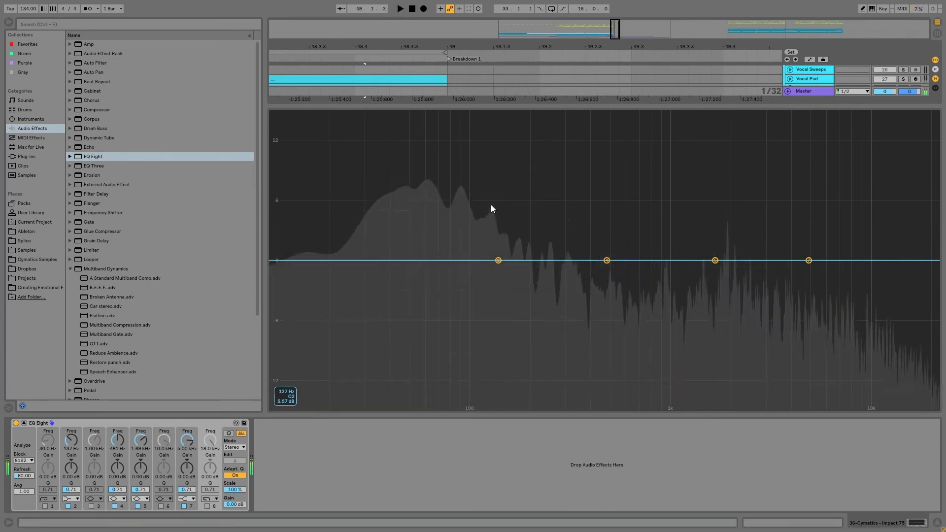
{"action": "key", "text": "Escape"}
{"action": "key", "text": "space"}
{"action": "left_click", "coordinate": [24, 423]}
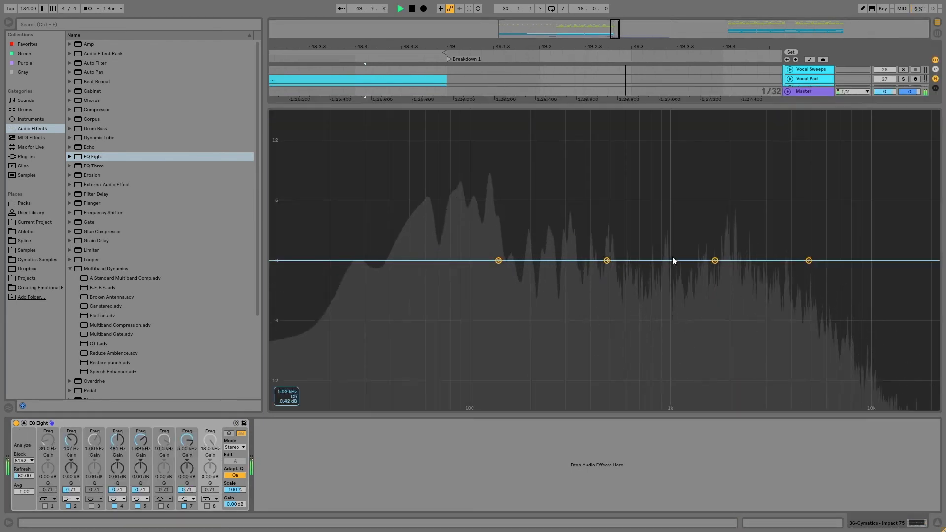
{"action": "left_click_drag", "start_coordinate": [716, 261], "coordinate": [668, 113]}
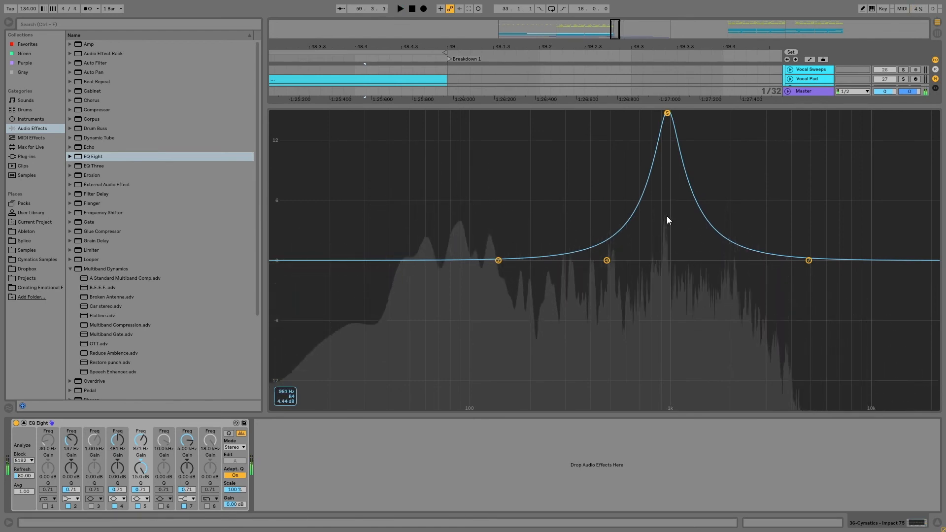
Replay the soloed impact with band 5 boosted and examine its spectrum in the enlarged EQ Eight display.
{"action": "key", "text": "space"}
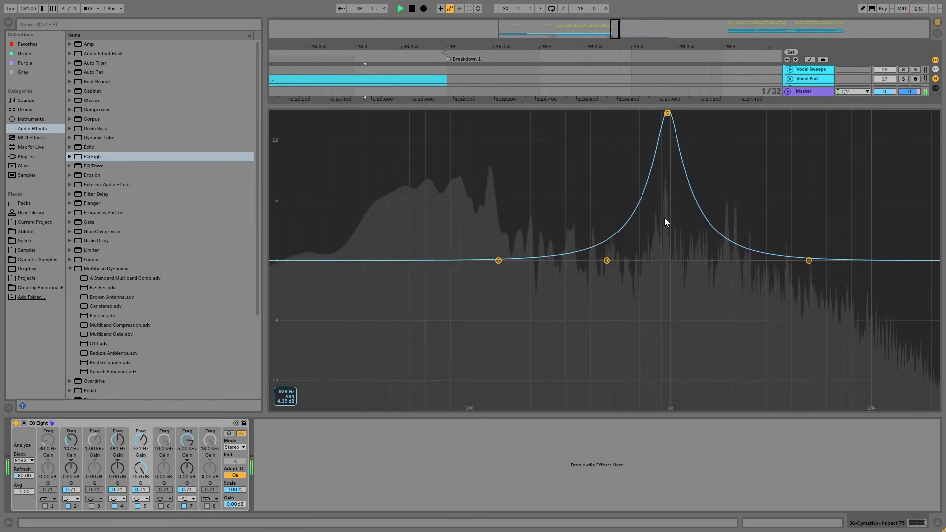
{"action": "double_click", "coordinate": [727, 234]}
{"action": "key", "text": "space"}
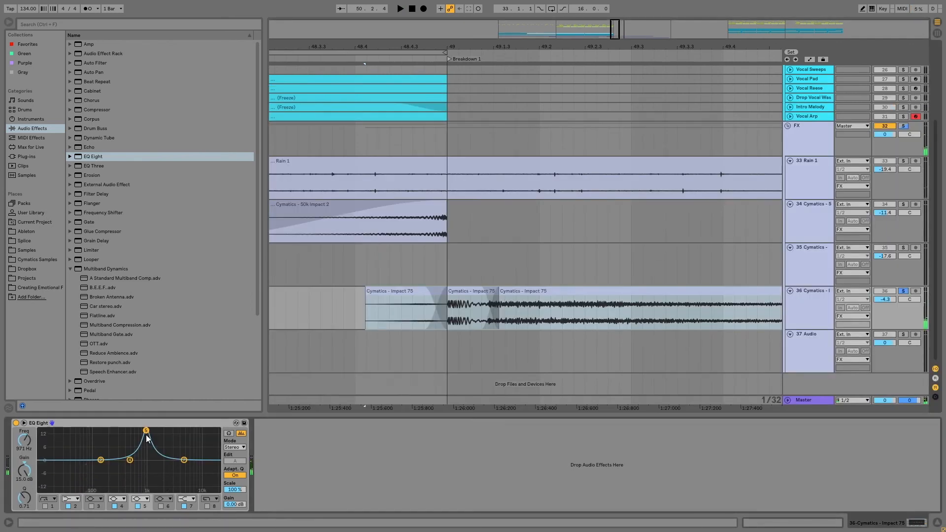
{"action": "double_click", "coordinate": [554, 298]}
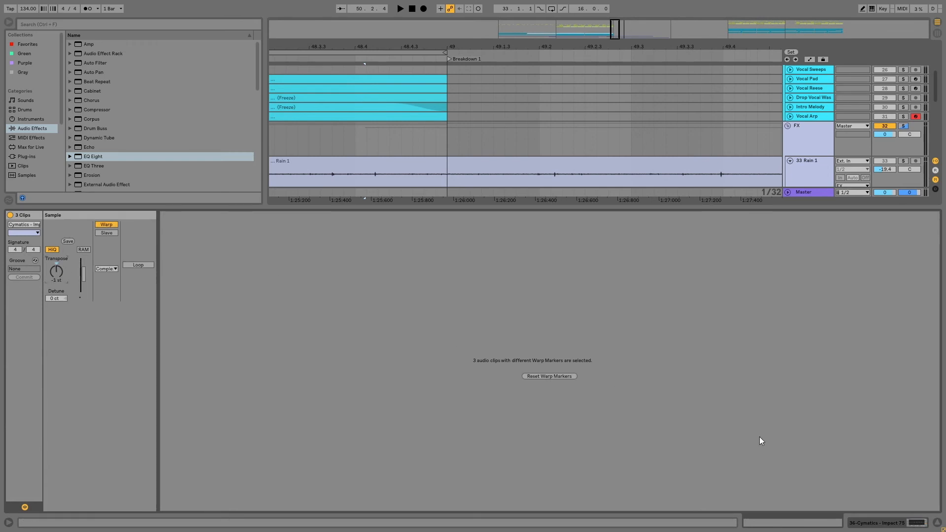
{"action": "left_click", "coordinate": [893, 526]}
Set EQ Eight's band 5 to -0.87 dB at 1.35 kHz, low-pass with band 8 at 3.83 kHz, and unsolo track 36.
{"action": "key", "text": "space"}
{"action": "left_click_drag", "start_coordinate": [214, 468], "coordinate": [179, 490]}
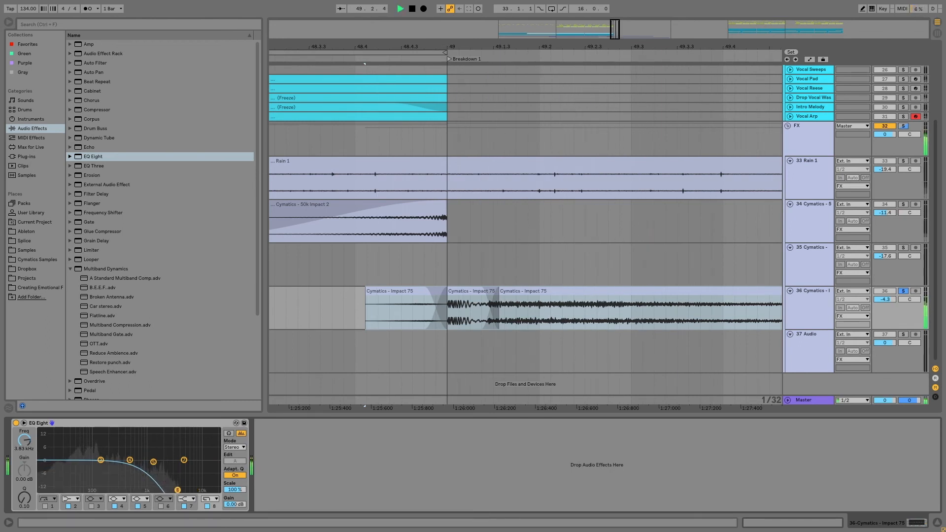
{"action": "key", "text": "space"}
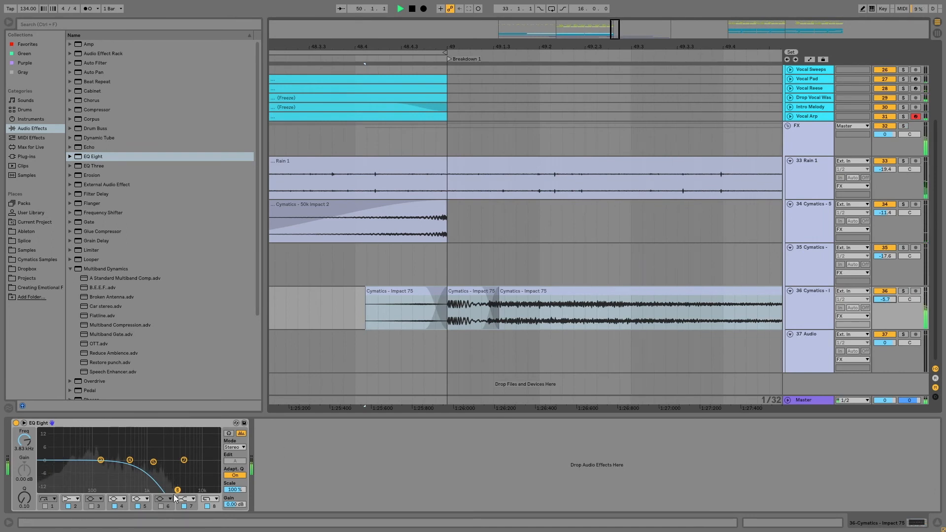
Try band 8 low-pass cutoffs of 433 Hz and 5.16 kHz with Q 0.36 while the impact plays.
{"action": "key", "text": "space"}
{"action": "left_click_drag", "start_coordinate": [179, 492], "coordinate": [127, 491]}
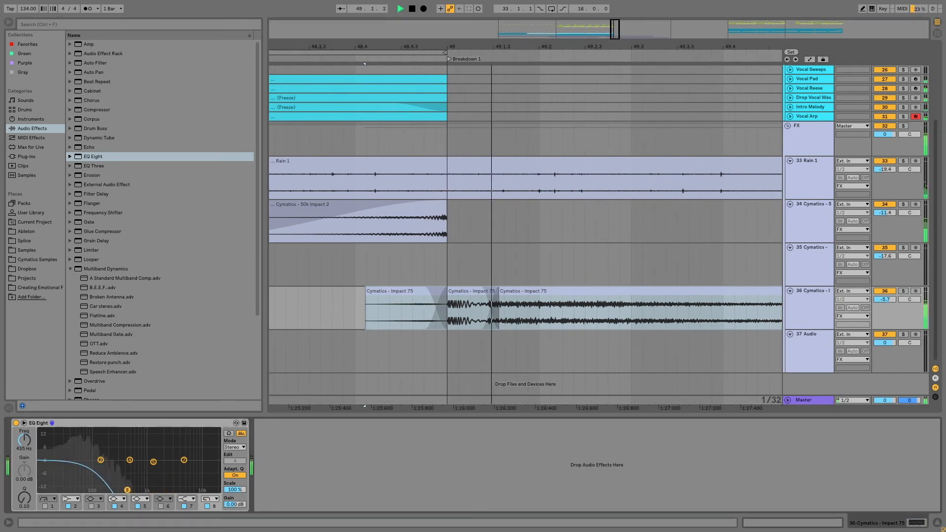
{"action": "left_click_drag", "start_coordinate": [111, 471], "coordinate": [184, 475]}
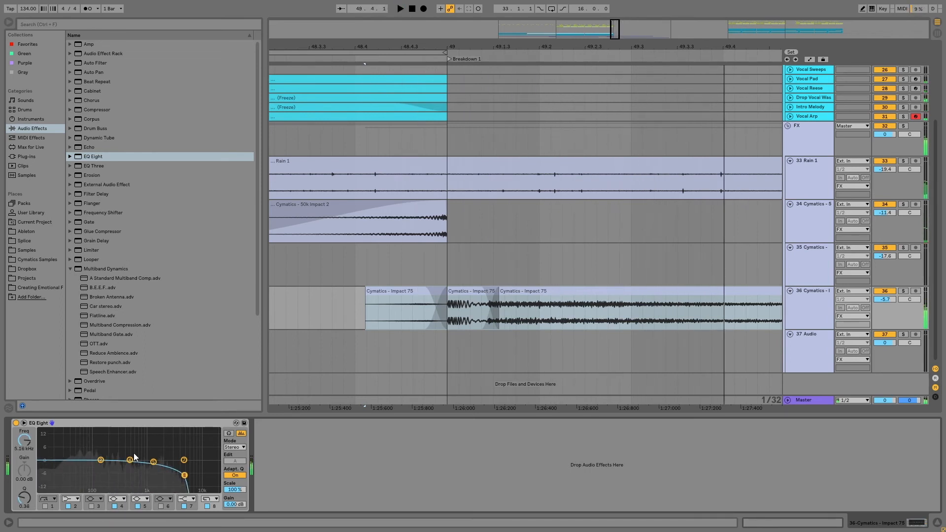
Replay the impact around bar 49 and examine its low frequencies in the enlarged EQ Eight display.
{"action": "double_click", "coordinate": [129, 467]}
{"action": "key", "text": "space"}
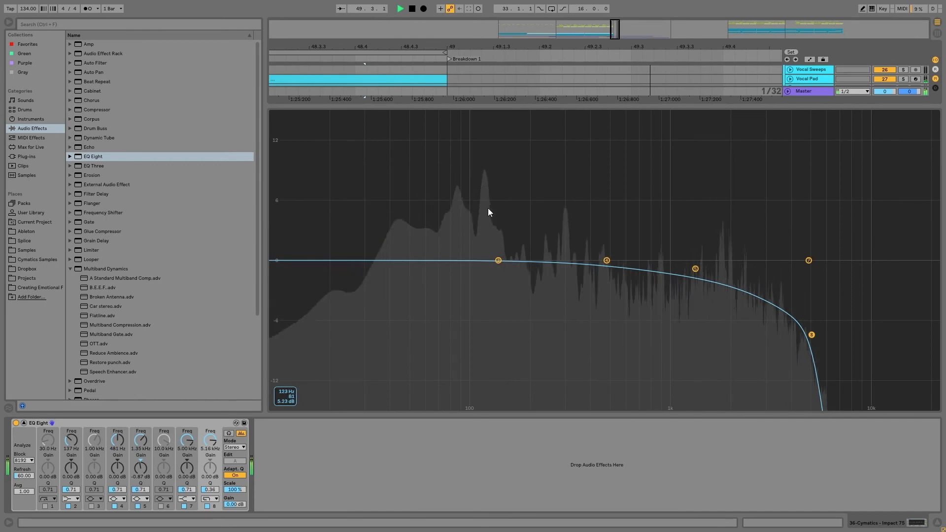
{"action": "key", "text": "space"}
{"action": "key", "text": "space"}
{"action": "double_click", "coordinate": [486, 207]}
{"action": "key", "text": "space"}
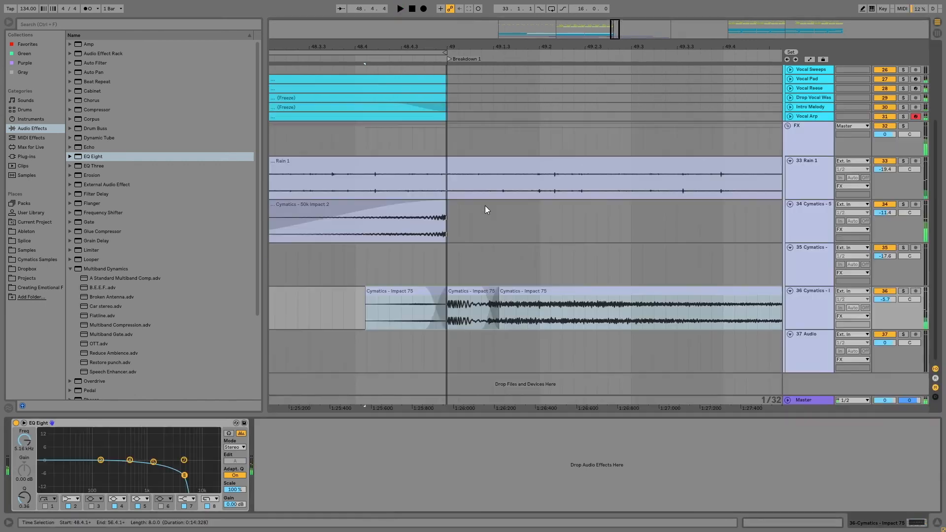
Lower the impact's band 8 low-pass to 808 Hz with Q 0.10 and set track 36's volume to -7.6 dB during playback.
{"action": "left_click", "coordinate": [765, 524]}
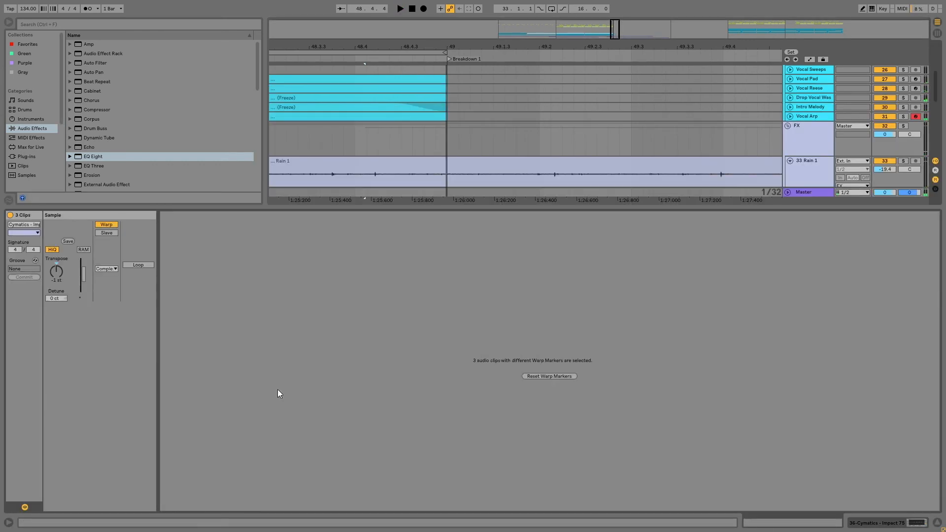
{"action": "key", "text": "shift+Tab"}
{"action": "key", "text": "space"}
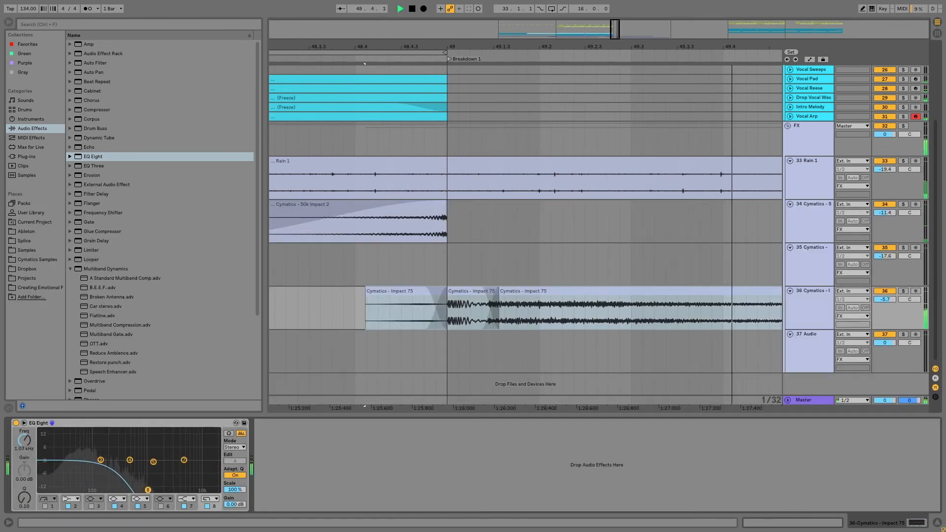
{"action": "key", "text": "space"}
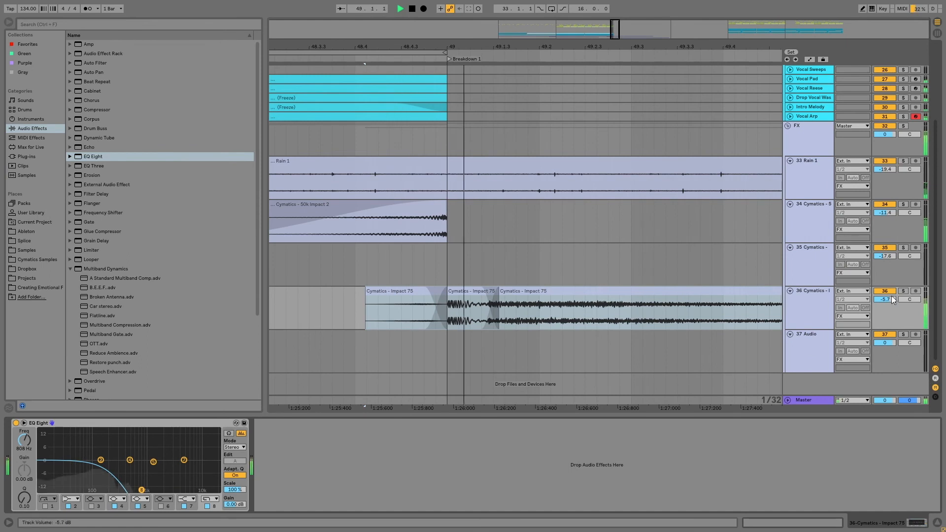
Select audio track 37 and search the Cymatics Samples folder for "sub drop".
{"action": "left_click", "coordinate": [797, 339]}
{"action": "left_click", "coordinate": [36, 259]}
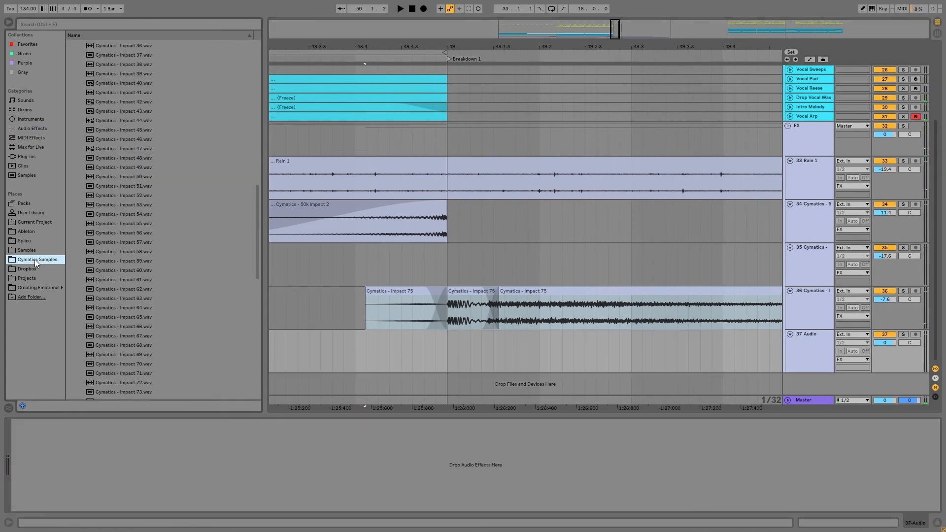
{"action": "left_click", "coordinate": [139, 28]}
{"action": "type", "text": "s"}
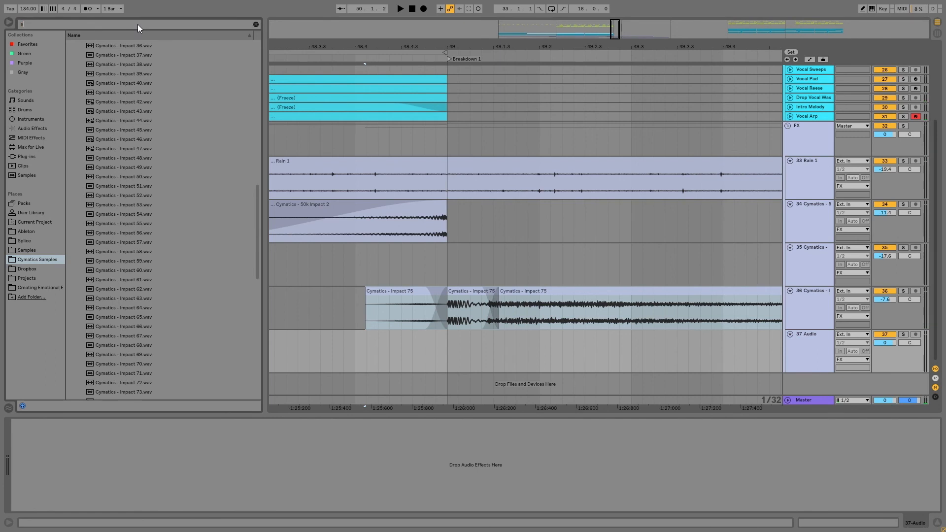
{"action": "type", "text": "ub drop"}
Expand the Animals for Serum Gold Edition result down to the Consolidate folder and preview Sub Drop.wav.
{"action": "left_click", "coordinate": [70, 44]}
{"action": "left_click", "coordinate": [76, 53]}
{"action": "left_click", "coordinate": [82, 63]}
{"action": "left_click", "coordinate": [88, 72]}
{"action": "left_click", "coordinate": [95, 81]}
{"action": "left_click", "coordinate": [100, 90]}
{"action": "left_click", "coordinate": [135, 101]}
Place Sub Drop.wav on track 37 at bar 49 and turn off Warp for the clip.
{"action": "left_click_drag", "start_coordinate": [223, 121], "coordinate": [460, 340]}
{"action": "double_click", "coordinate": [482, 336]}
{"action": "left_click", "coordinate": [110, 225]}
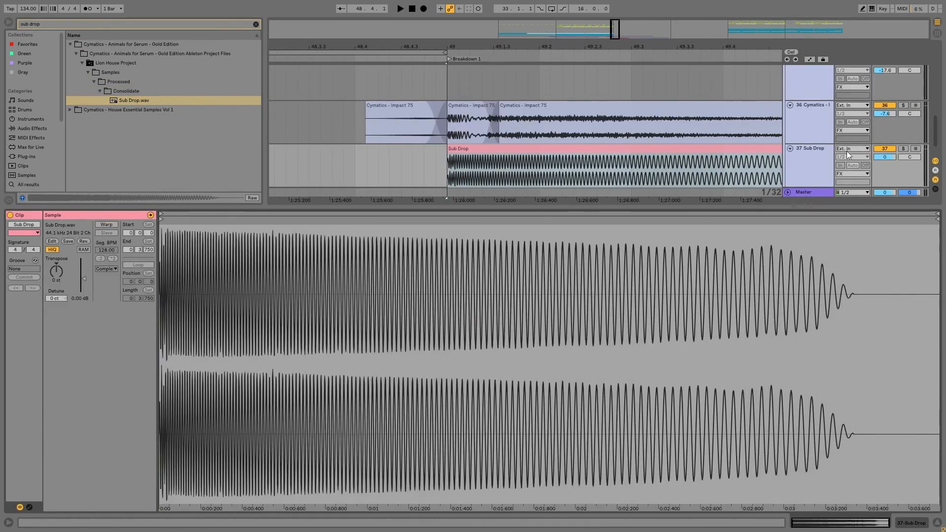
Lower track 37's volume, shorten the Sub Drop clip to about 2.4 seconds with a fade-out, and play it.
{"action": "left_click_drag", "start_coordinate": [889, 157], "coordinate": [889, 190]}
{"action": "left_click_drag", "start_coordinate": [701, 48], "coordinate": [412, 31]}
{"action": "left_click_drag", "start_coordinate": [500, 151], "coordinate": [289, 168]}
{"action": "key", "text": "space"}
{"action": "key", "text": "space"}
Replay the sub drop with the impact and set track 37's volume to -14.8 dB.
{"action": "left_click_drag", "start_coordinate": [809, 187], "coordinate": [809, 179]}
{"action": "key", "text": "space"}
{"action": "key", "text": "space"}
{"action": "left_click_drag", "start_coordinate": [885, 156], "coordinate": [885, 155]}
{"action": "key", "text": "space"}
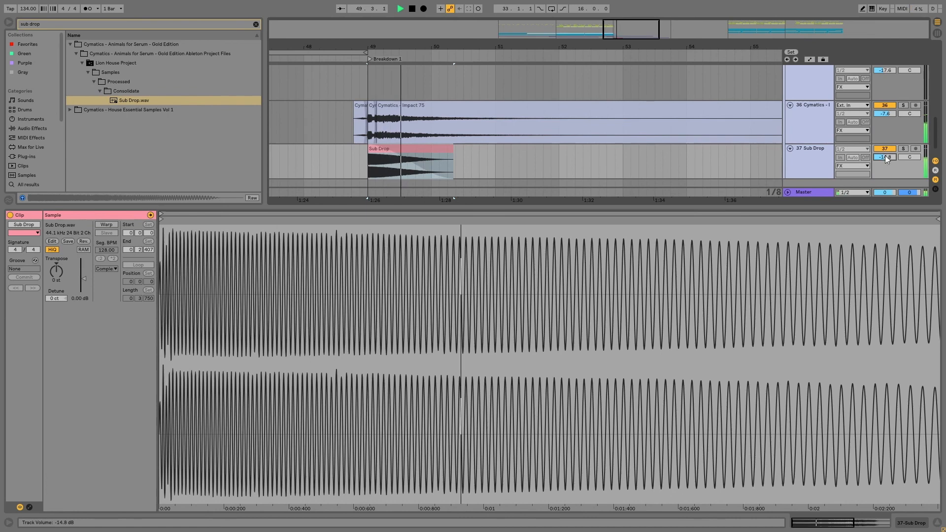
Apply the FX group's color to its grouped tracks and clips, and fold all the tracks inside the group.
{"action": "left_click", "coordinate": [938, 523]}
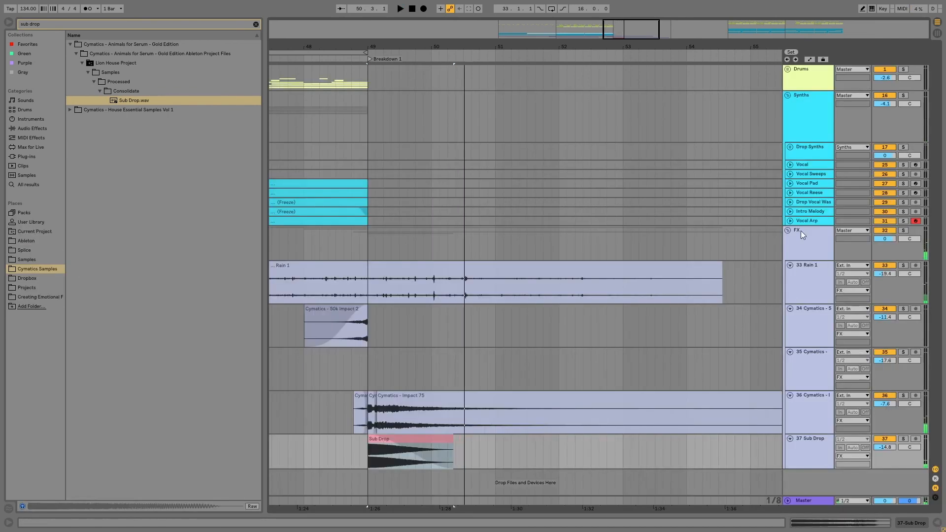
{"action": "right_click", "coordinate": [801, 231]}
{"action": "left_click", "coordinate": [847, 388]}
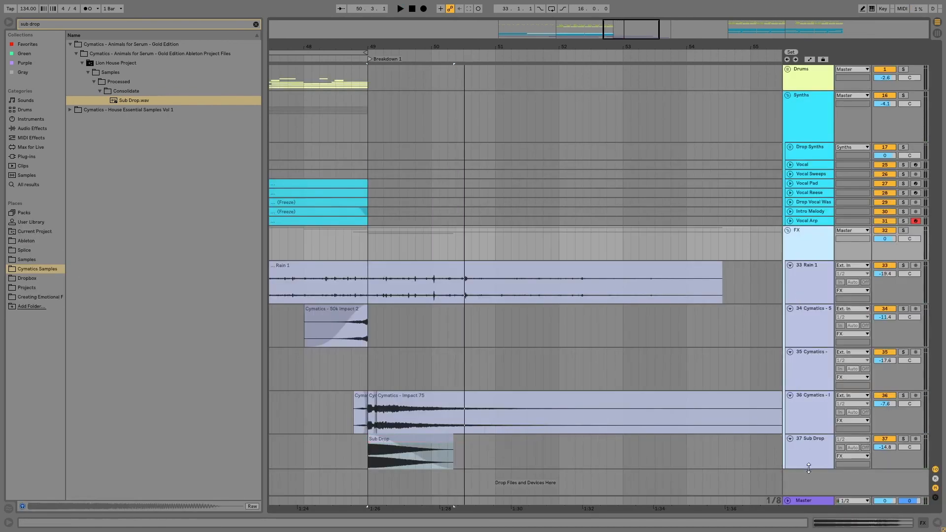
{"action": "left_click_drag", "start_coordinate": [809, 467], "coordinate": [807, 483]}
{"action": "left_click", "coordinate": [790, 439], "text": "alt"}
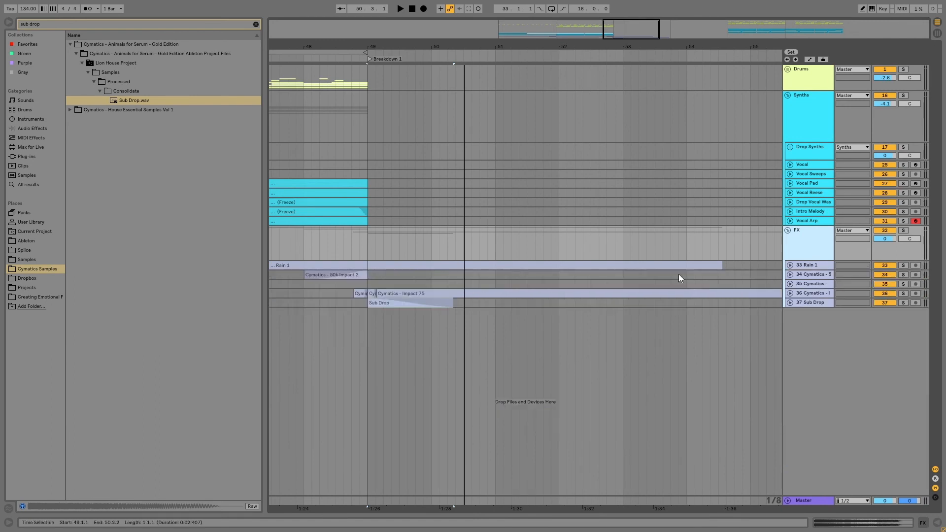
Save the set and play the whole intro from bar 33 in the full arrangement.
{"action": "double_click", "coordinate": [517, 43]}
{"action": "left_click", "coordinate": [452, 246]}
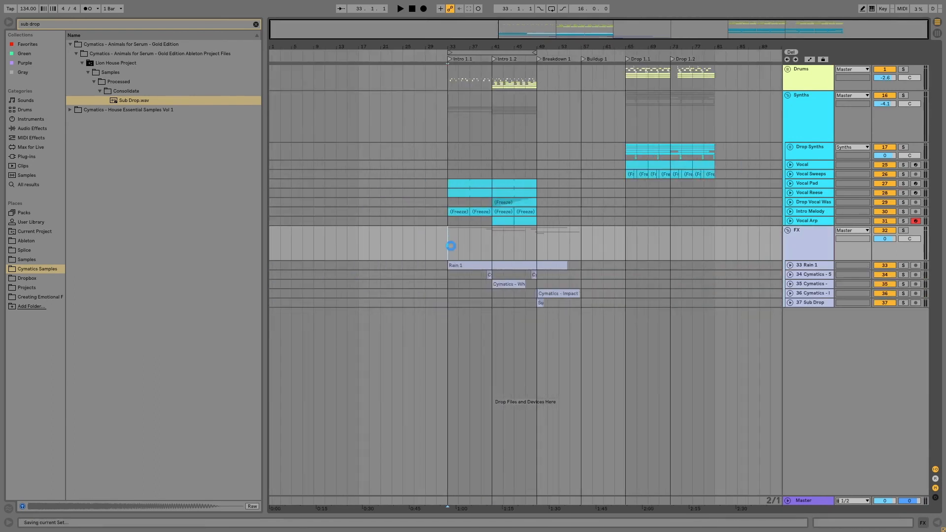
{"action": "key", "text": "space"}
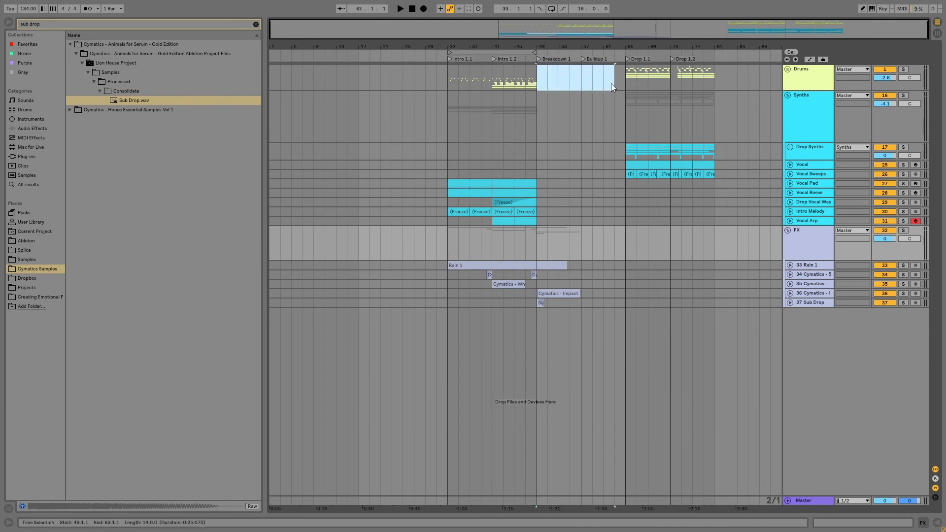
Select bars 49 to 65 on the Drums group, covering Breakdown 1 and Buildup 1.
{"action": "left_click_drag", "start_coordinate": [621, 82], "coordinate": [622, 81]}
{"action": "left_click_drag", "start_coordinate": [614, 45], "coordinate": [612, 79]}
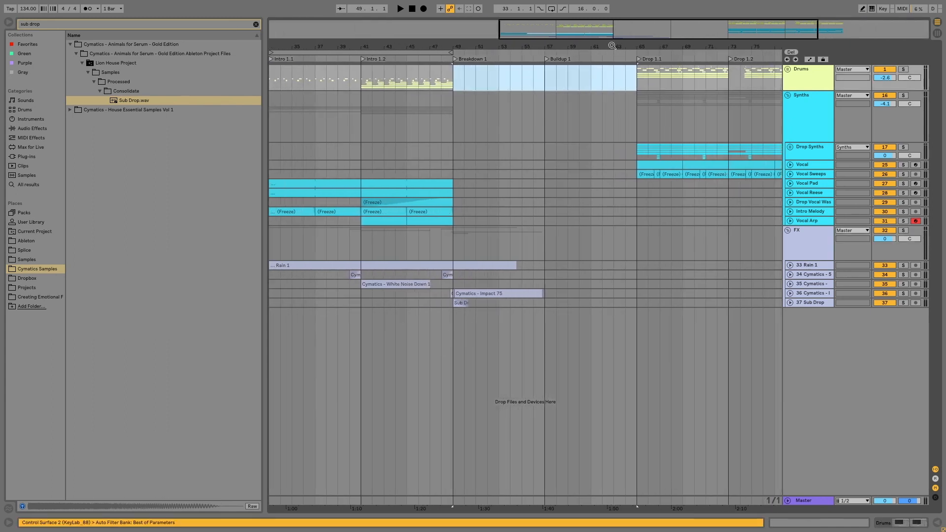